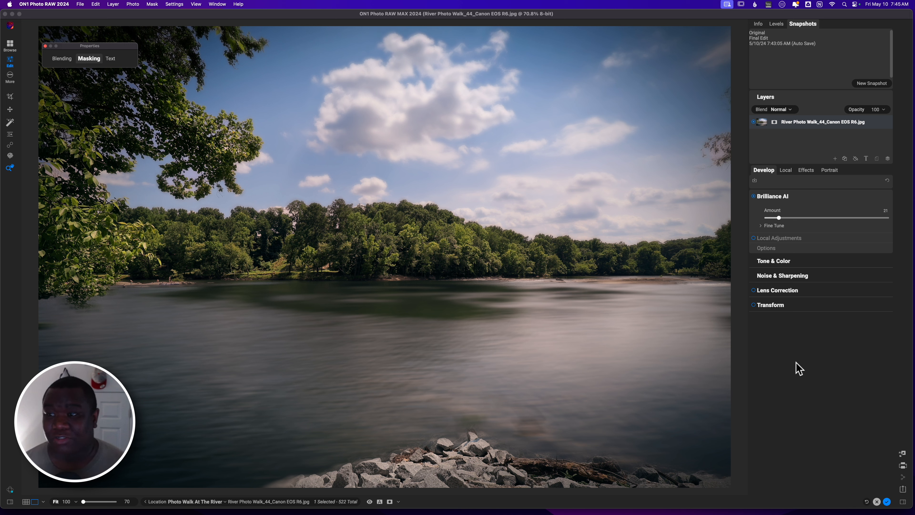
- Compare the finished river photo with its unedited version by switching the preview off and back on
left_click(568, 22)
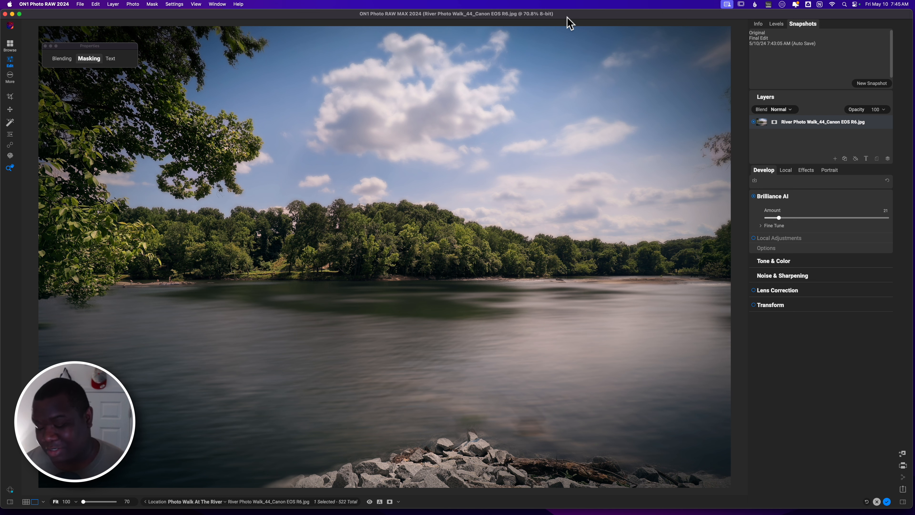
key("backslash")
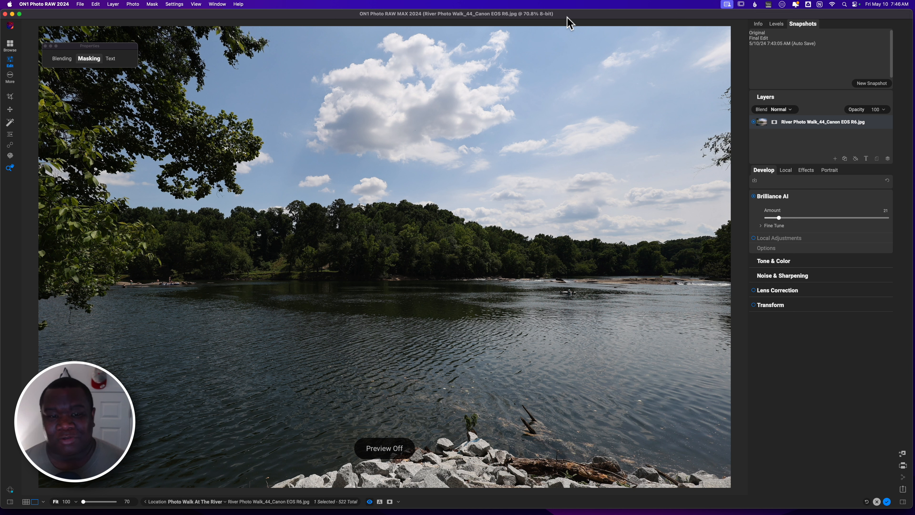
key("backslash")
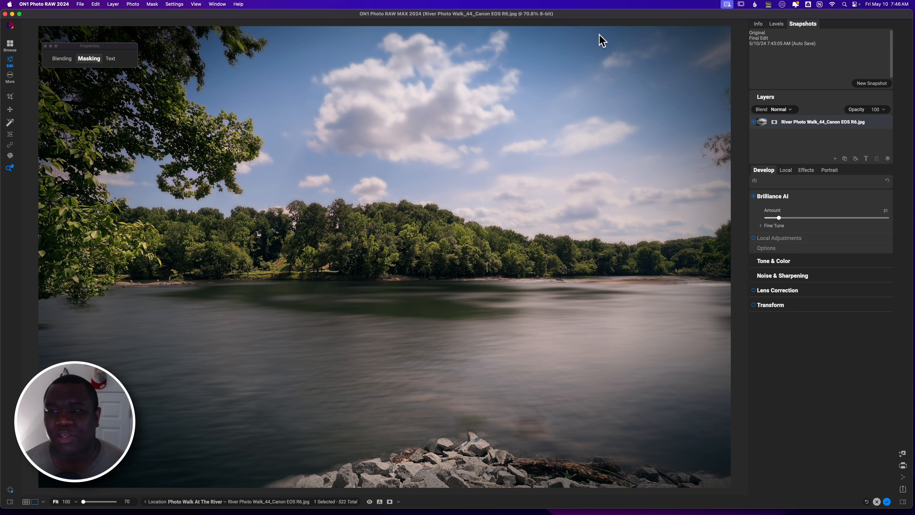
- Restore the river photo's Original snapshot and turn on Brilliance AI
left_click(758, 33)
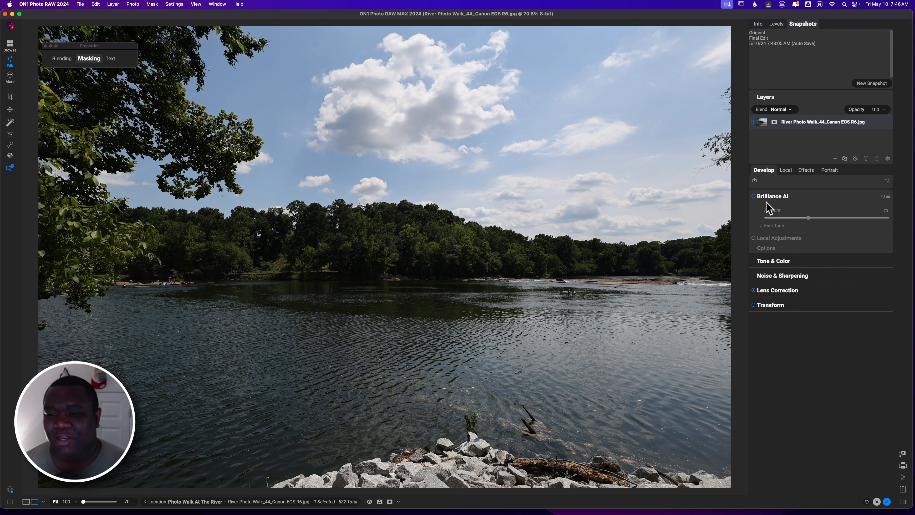
left_click(753, 196)
left_click(754, 196)
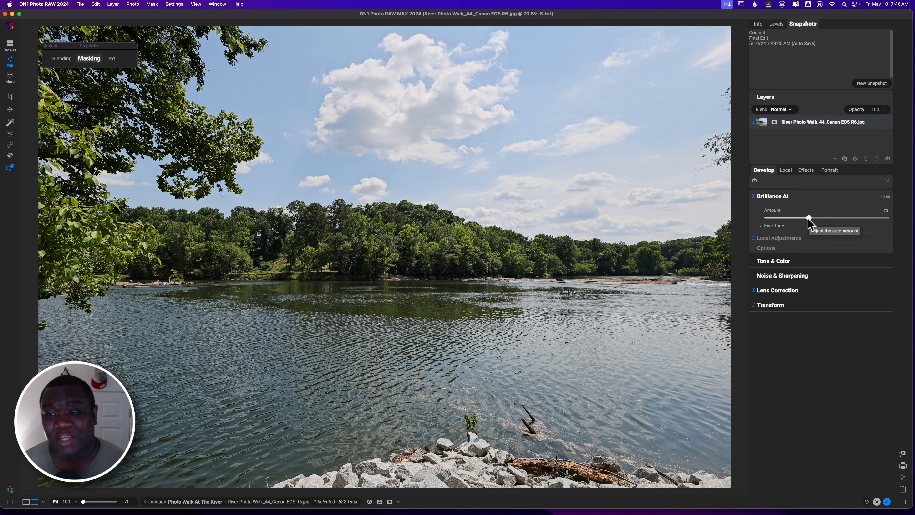
- Lower the Brilliance AI amount for a subtler effect and compare the photo with and without it
left_click(758, 24)
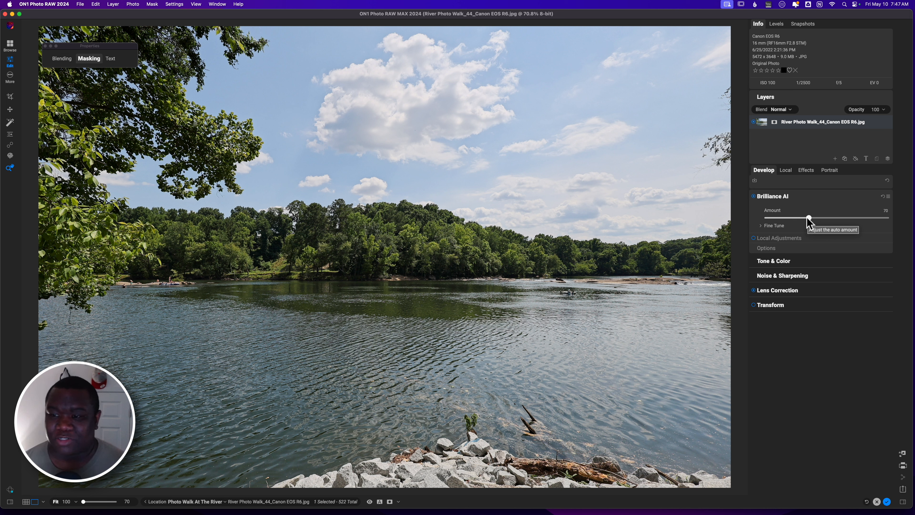
left_click_drag(808, 218, 778, 221)
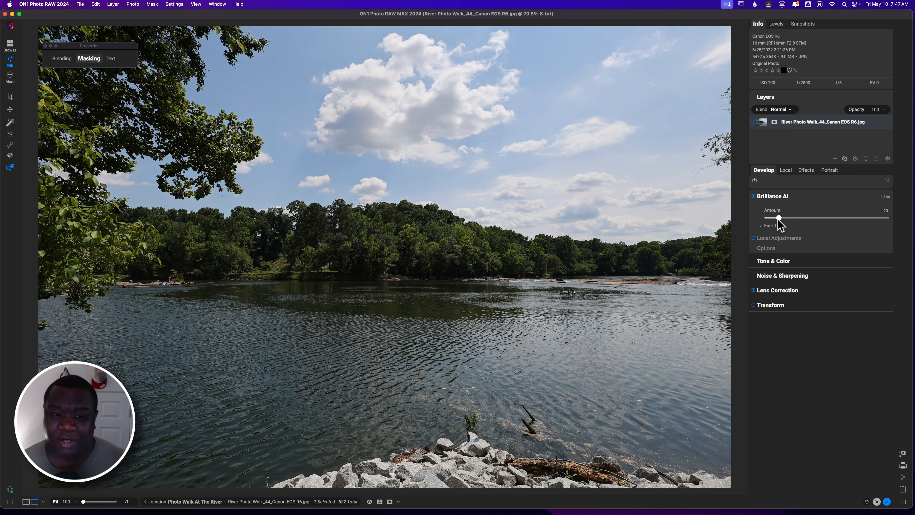
key("backslash")
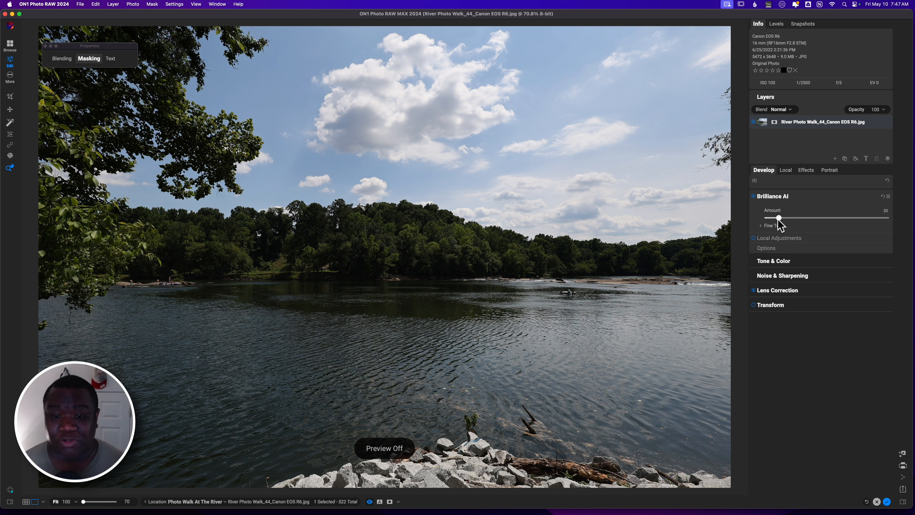
key("backslash")
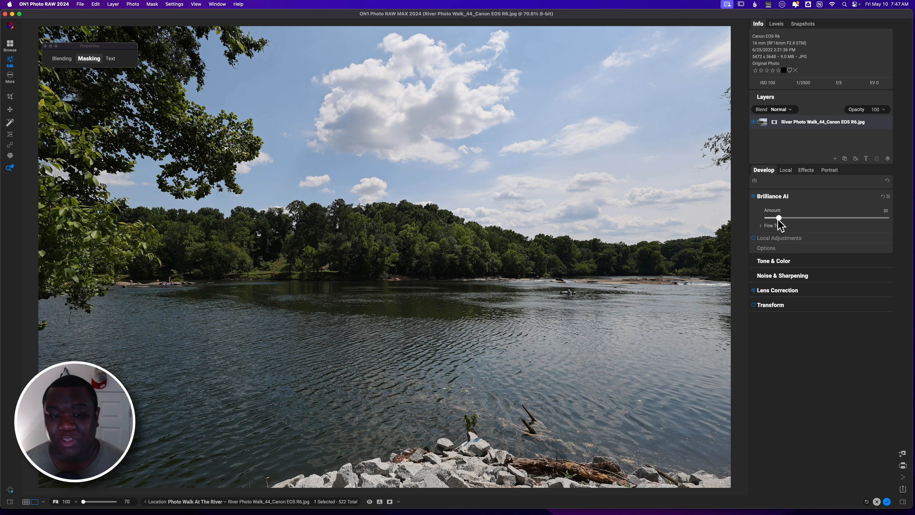
key("backslash")
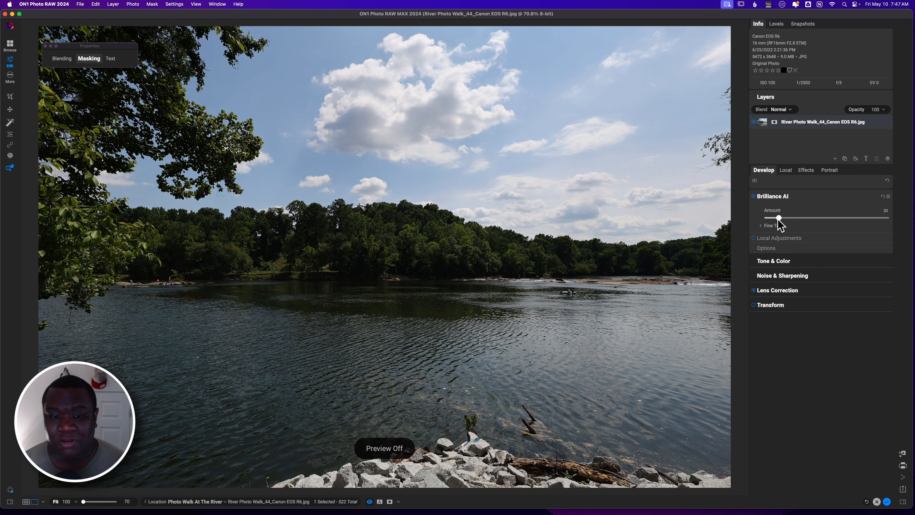
key("backslash")
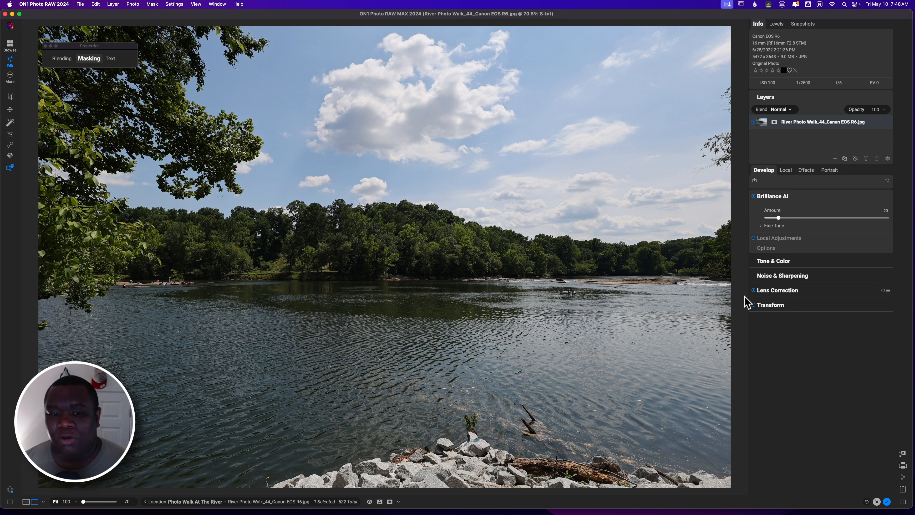
- Raise the photo's Exposure to 0.2 in the Tone & Color settings
left_click(776, 261)
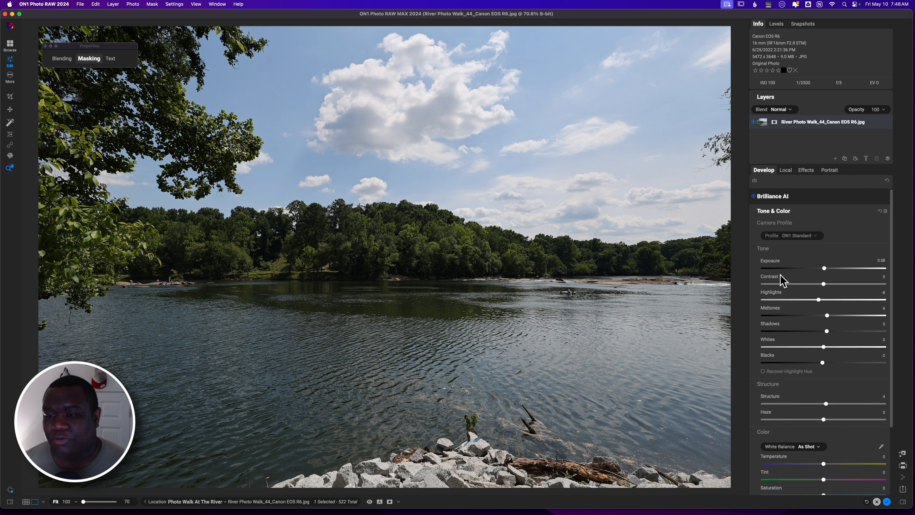
scroll(868, 227, "down", 2)
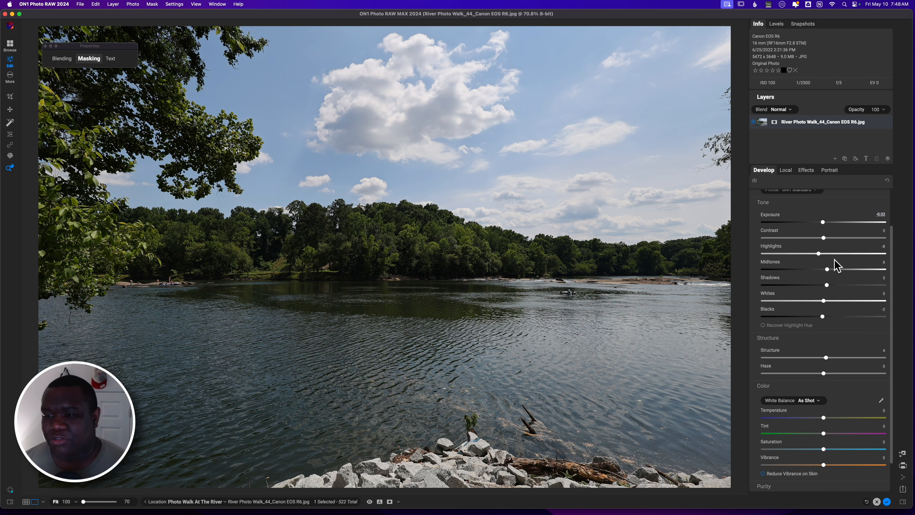
left_click_drag(825, 223, 825, 225)
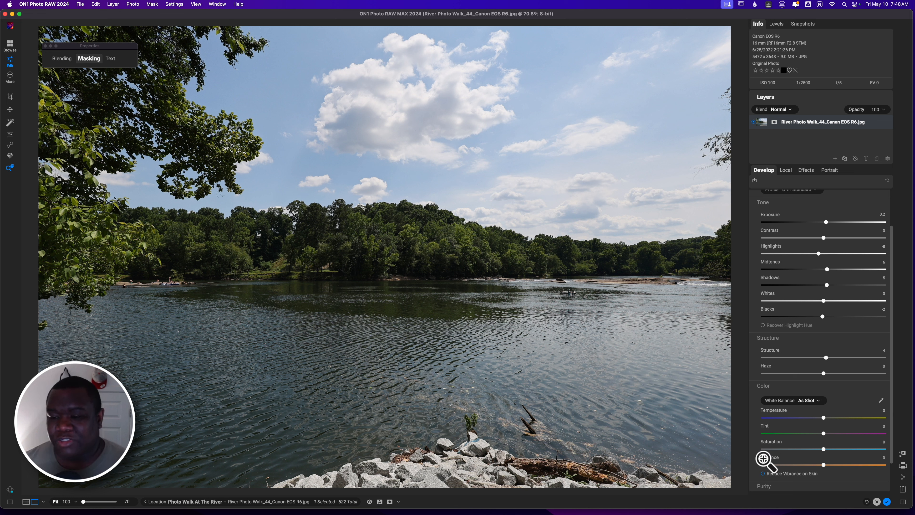
- Set the photo's Vibrance to 9 and Saturation to -11, checking the trees at 100%, and close the Tone & Color settings
left_click_drag(824, 465, 830, 467)
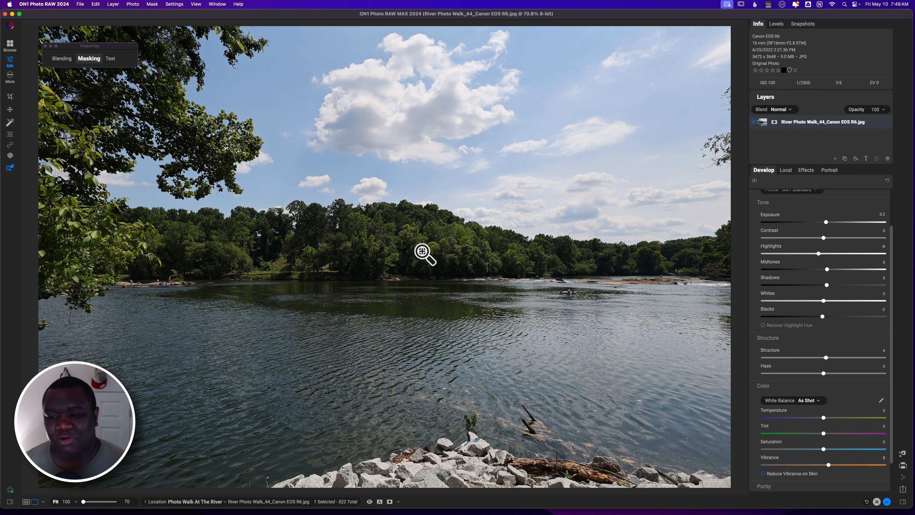
left_click(401, 224)
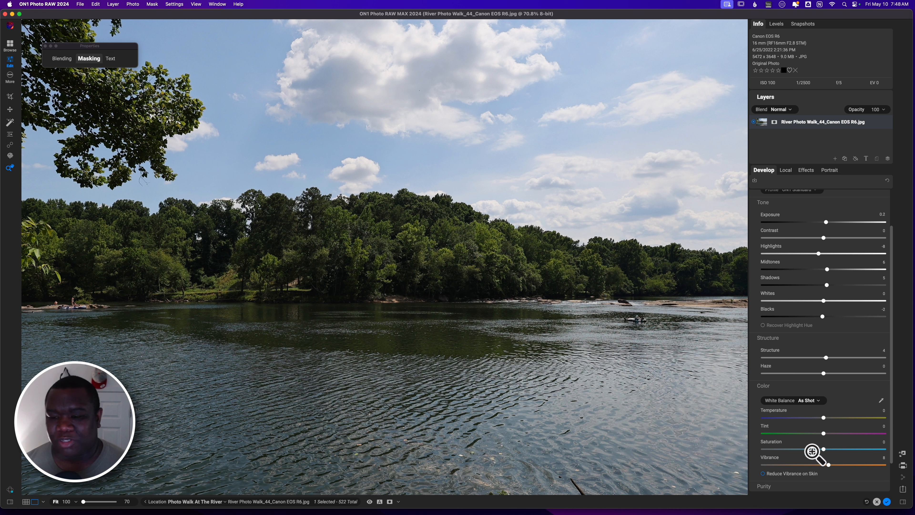
double_click(828, 466)
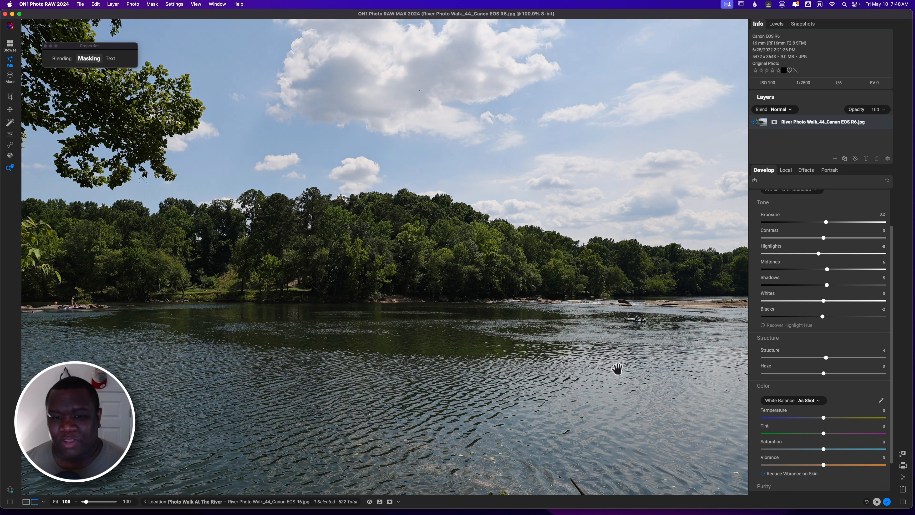
left_click_drag(823, 465, 829, 466)
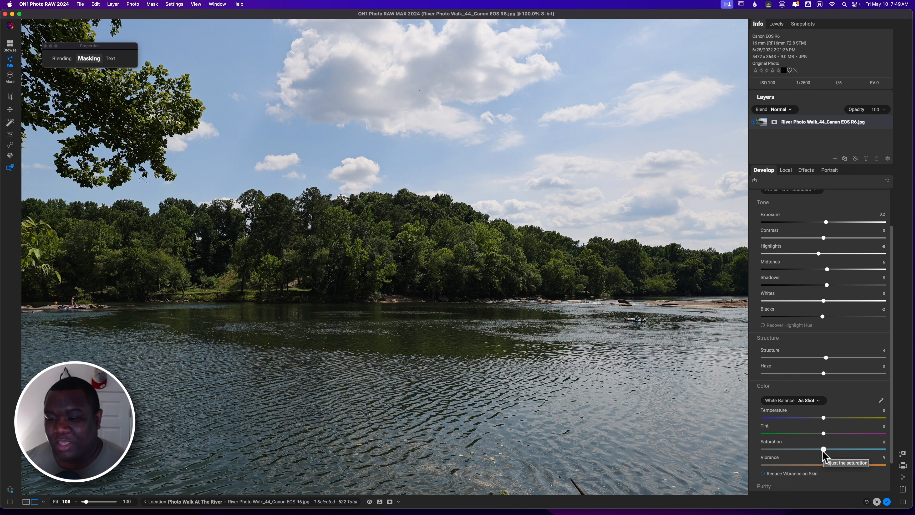
left_click_drag(823, 451, 817, 450)
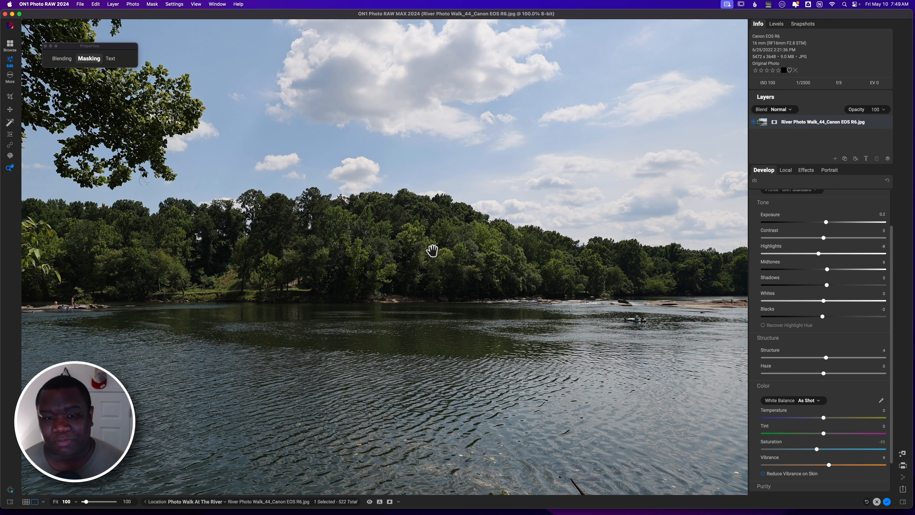
scroll(432, 249, "down", 3)
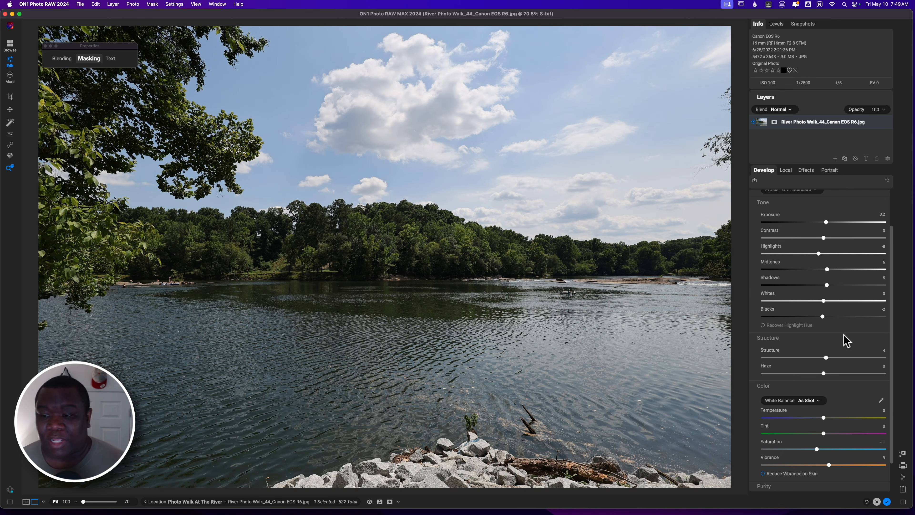
scroll(886, 348, "up", 1)
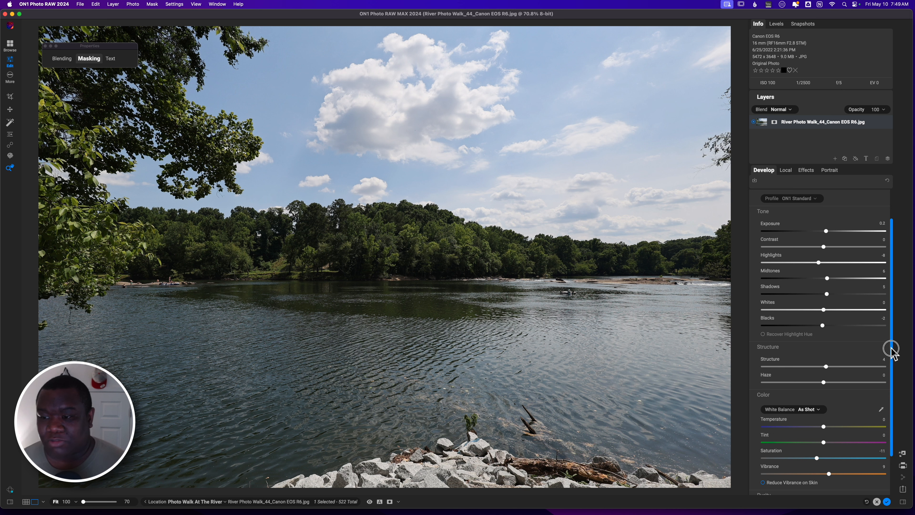
left_click_drag(891, 348, 890, 305)
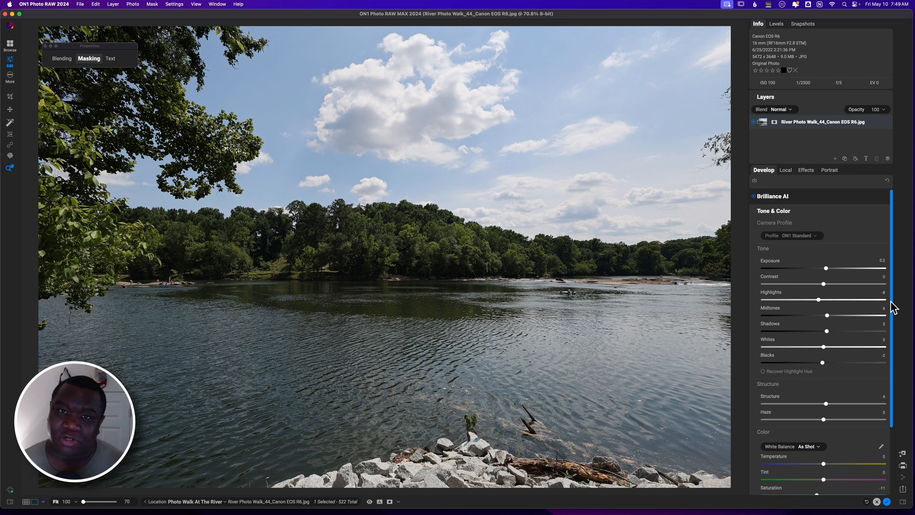
left_click(801, 212)
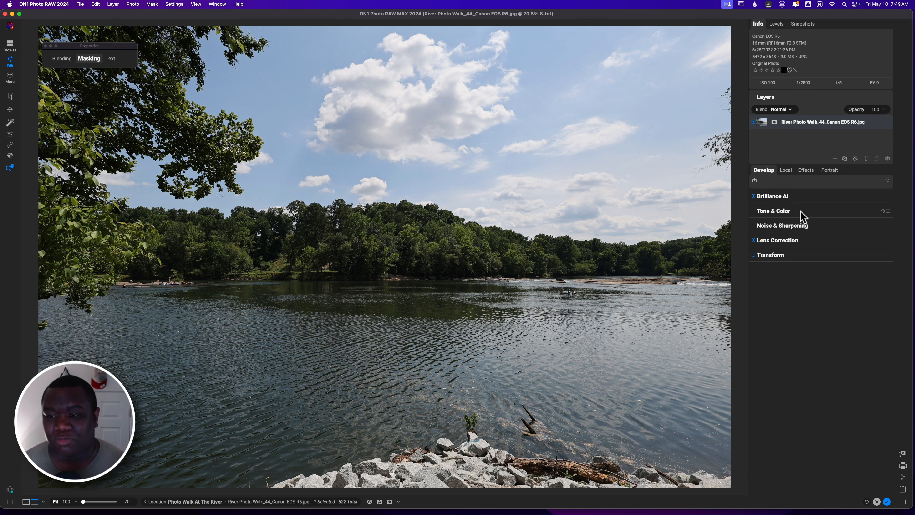
- Add a local adjustment to the photo and delete the duplicate so that only one remains
left_click(781, 170)
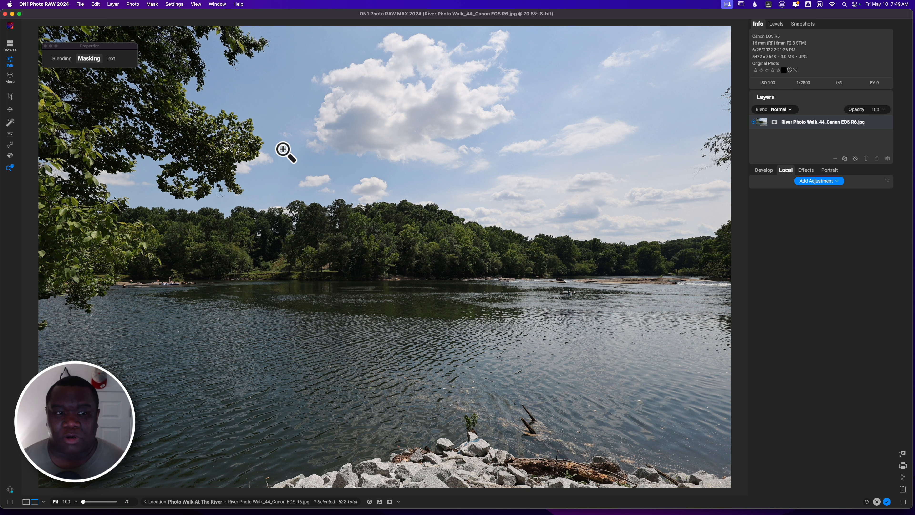
left_click(836, 181)
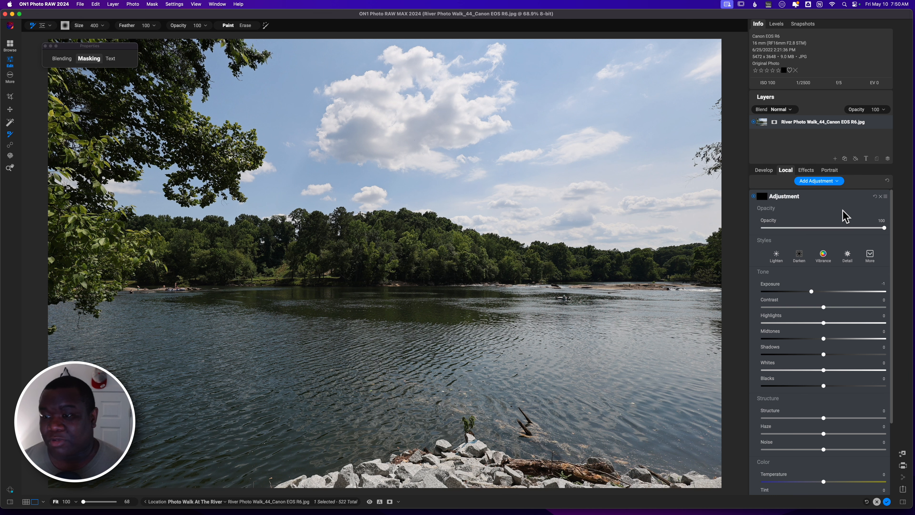
left_click(835, 196)
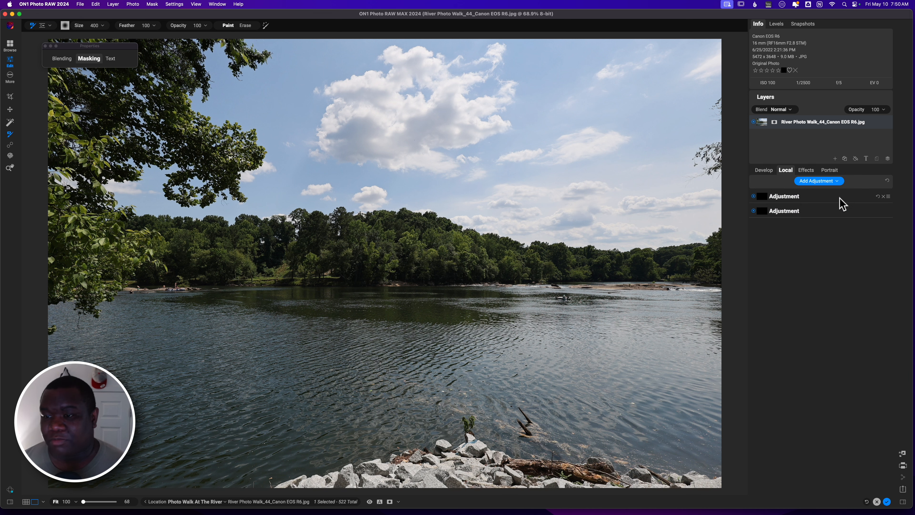
left_click(882, 196)
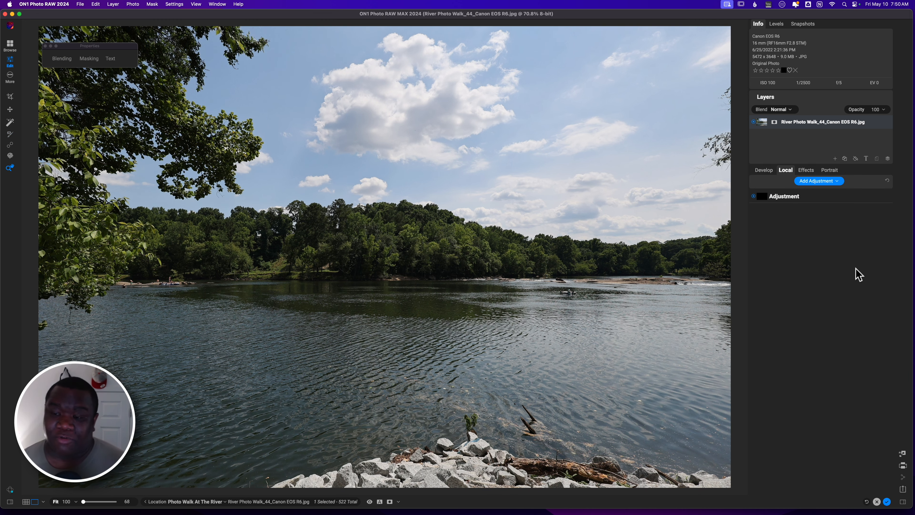
- Mask the local adjustment to the Sky region with Mask AI, using Paint In
left_click(785, 200)
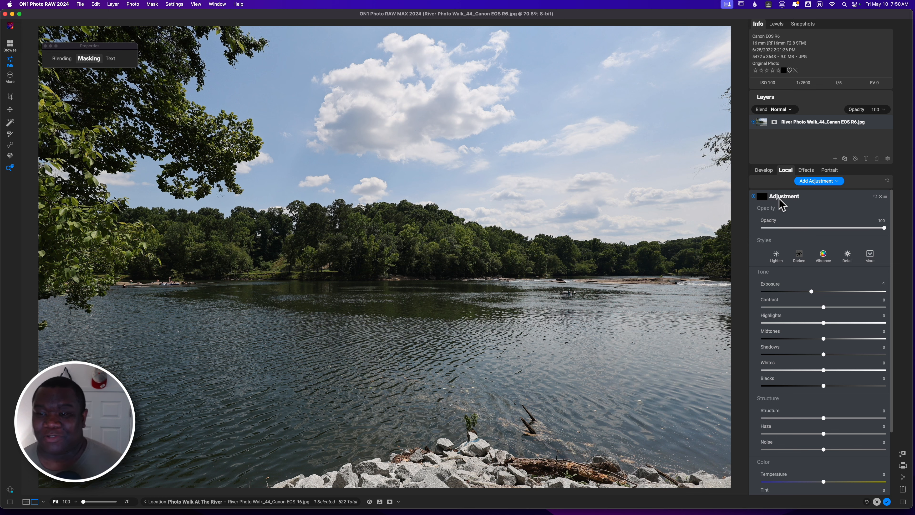
left_click(763, 196)
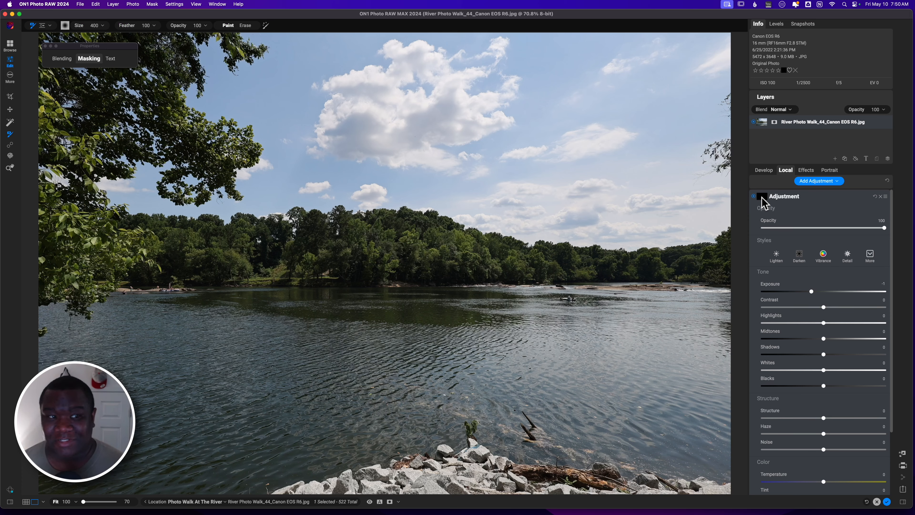
left_click(89, 59)
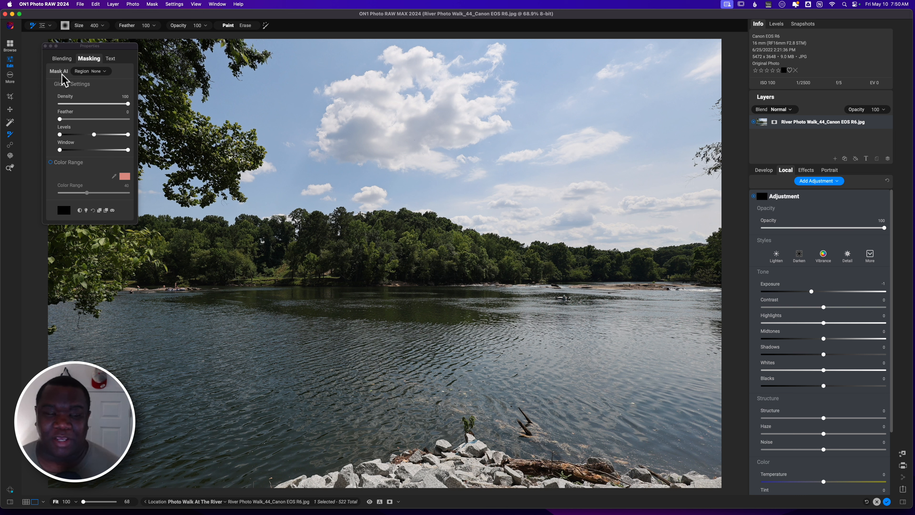
left_click(104, 71)
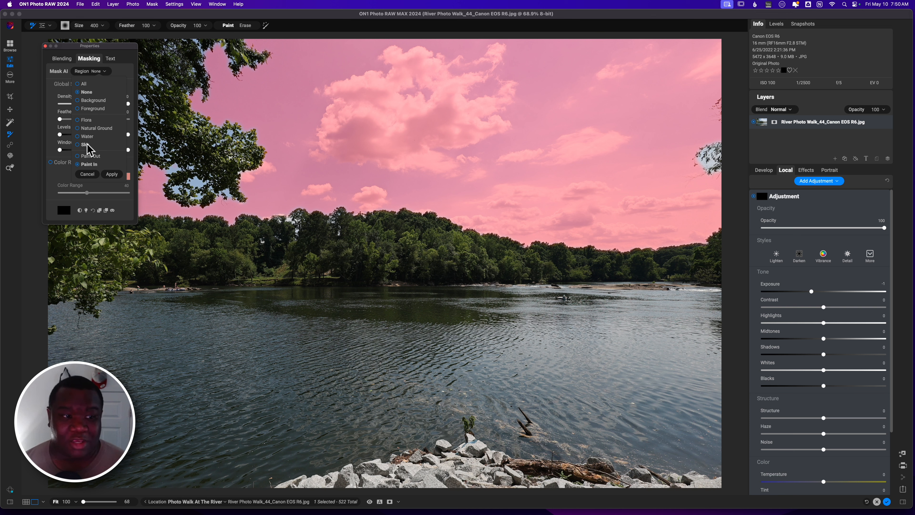
left_click(83, 145)
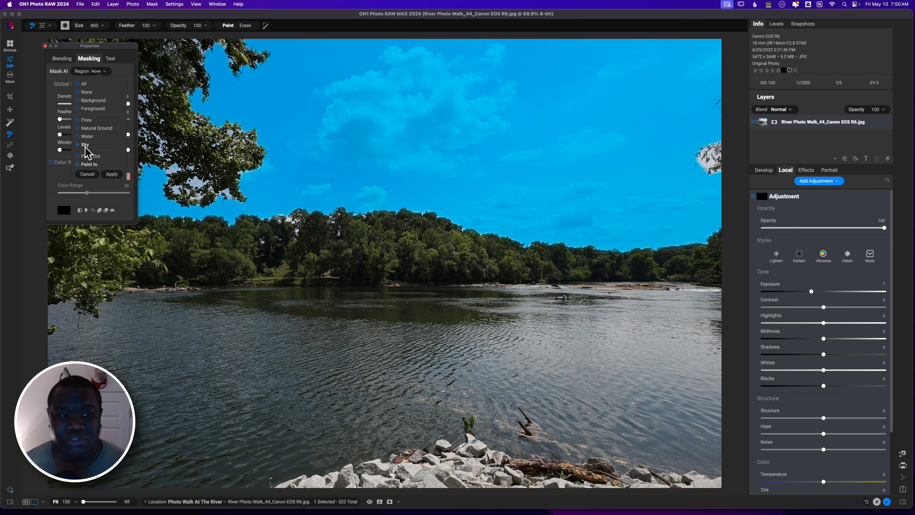
left_click(112, 174)
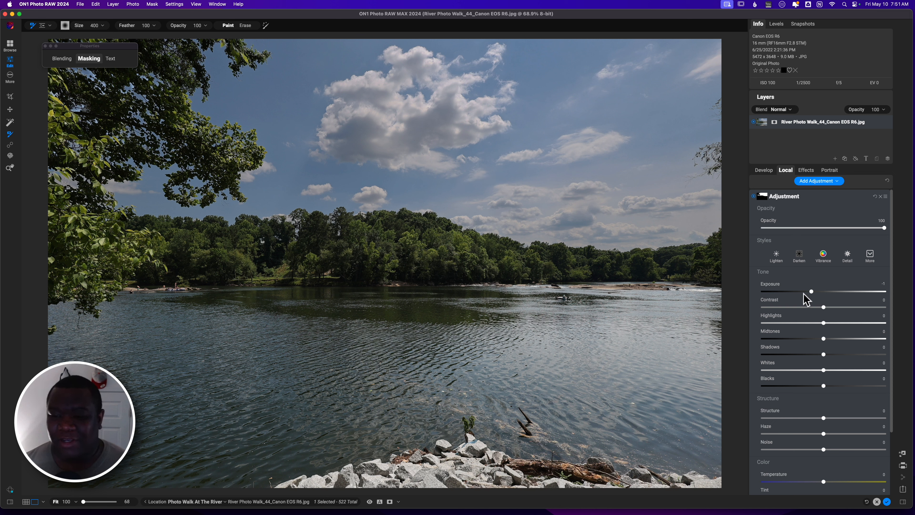
- Reset the sky adjustment's Exposure to 0 and set its Temperature to -11, Vibrance to 23 and Saturation to 7
double_click(767, 285)
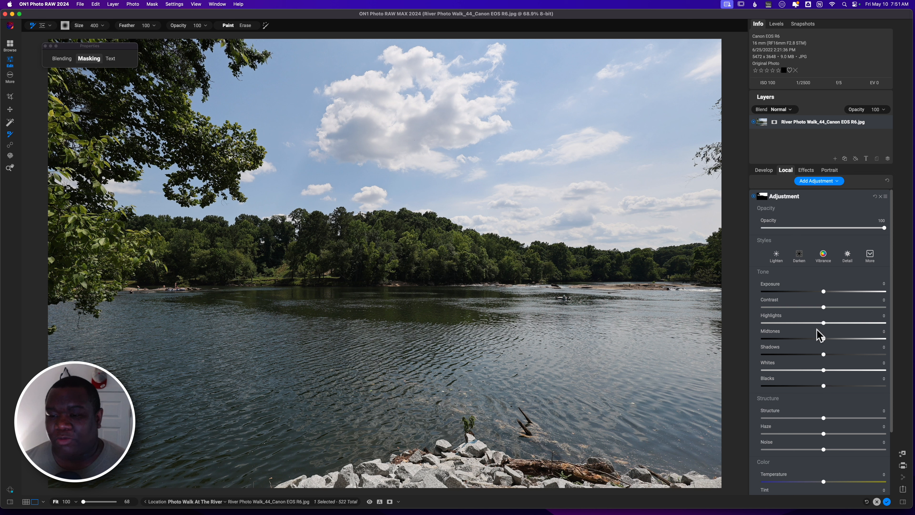
scroll(847, 461, "down", 2)
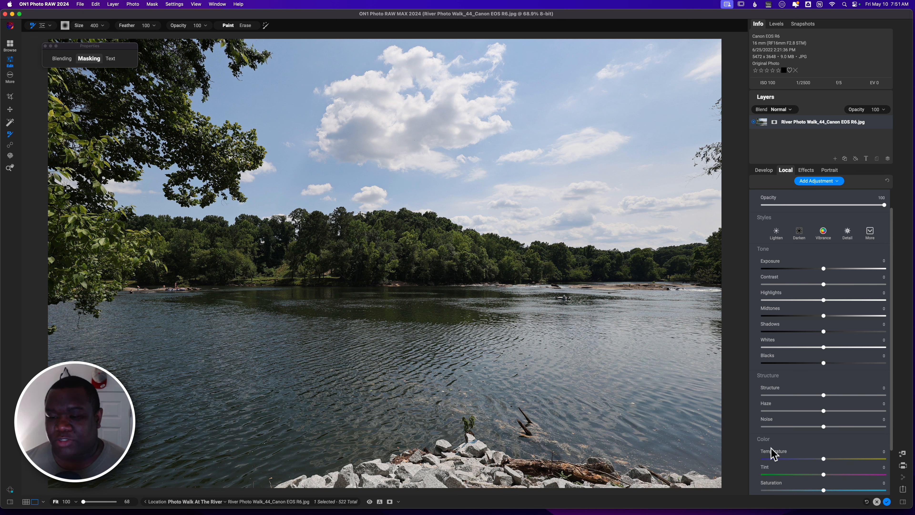
scroll(870, 434, "down", 4)
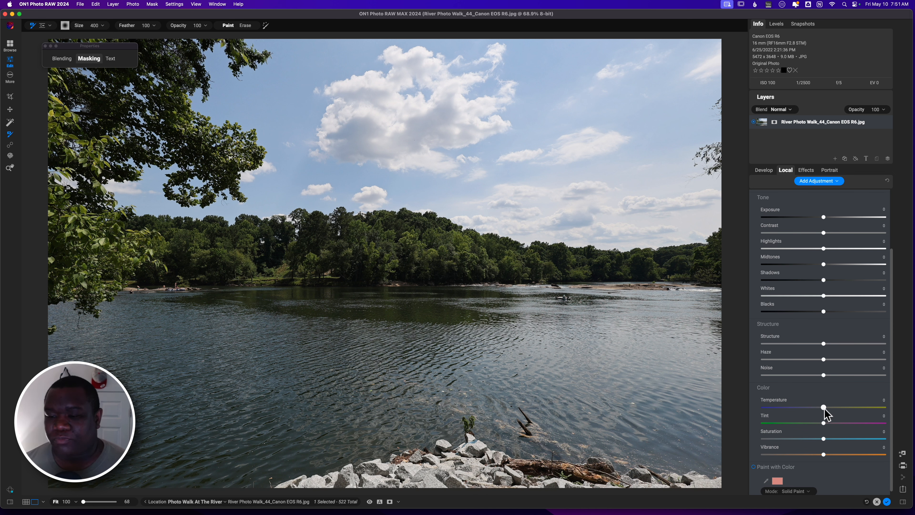
left_click_drag(822, 407, 816, 408)
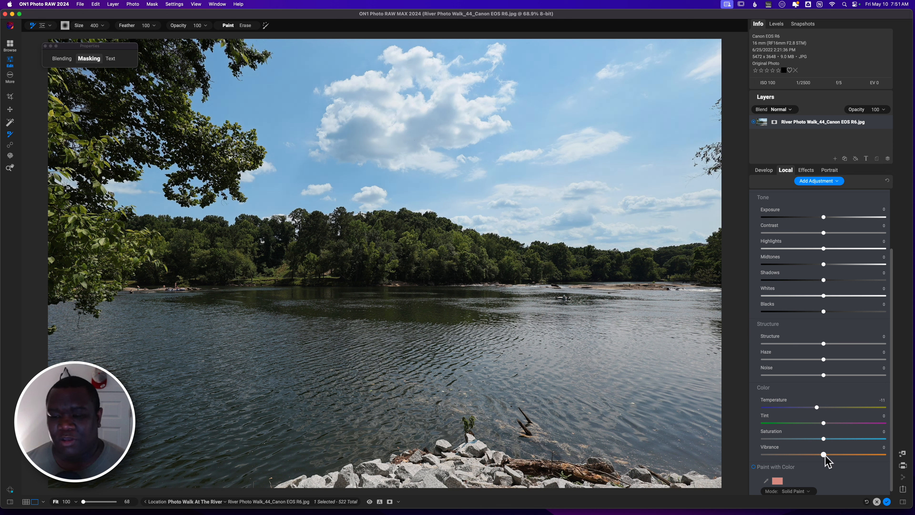
mouse_move(824, 455)
left_mouse_down()
mouse_move(839, 455)
mouse_move(828, 438)
left_mouse_up()
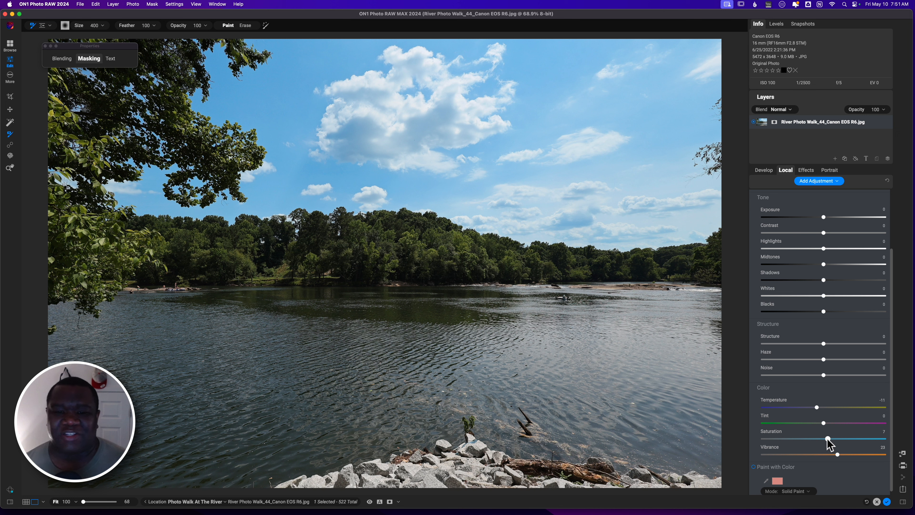
left_click_drag(828, 438, 828, 439)
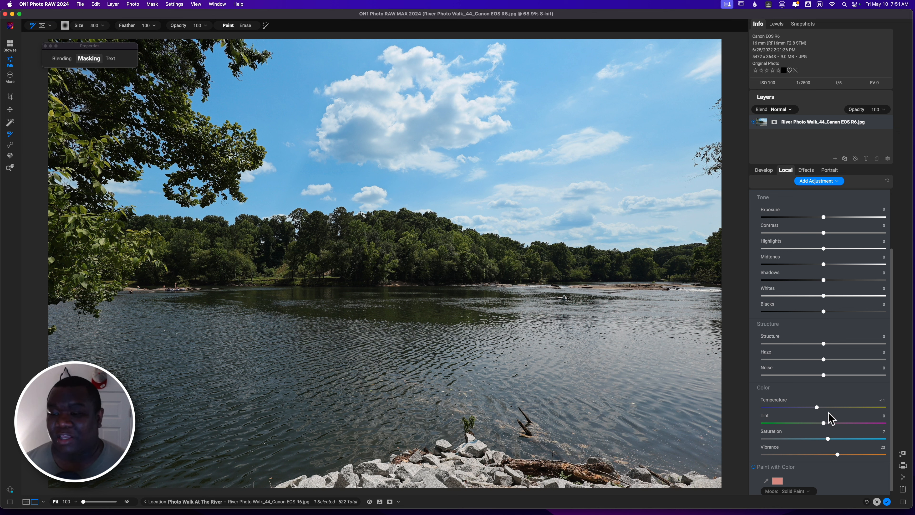
- Set the sky adjustment's Exposure to -0.45 and reduce its Opacity to 79
left_click_drag(890, 393, 894, 328)
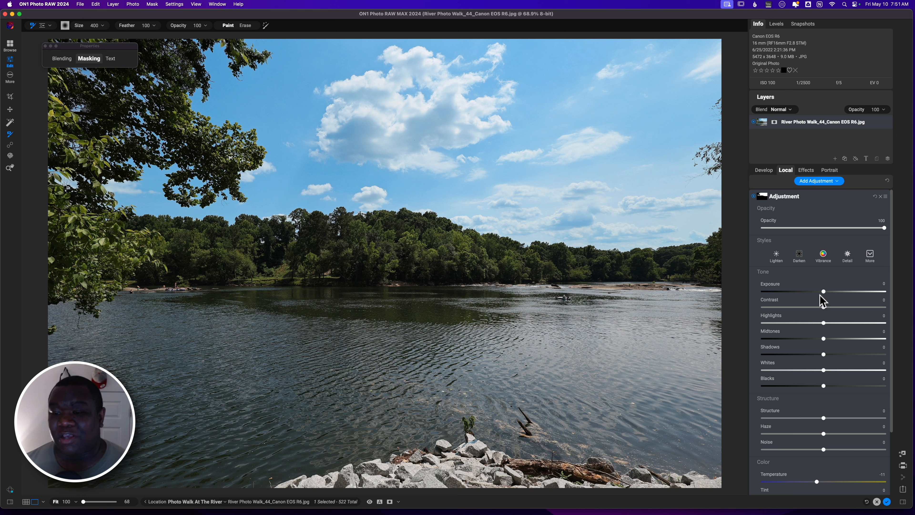
left_click_drag(822, 291, 818, 292)
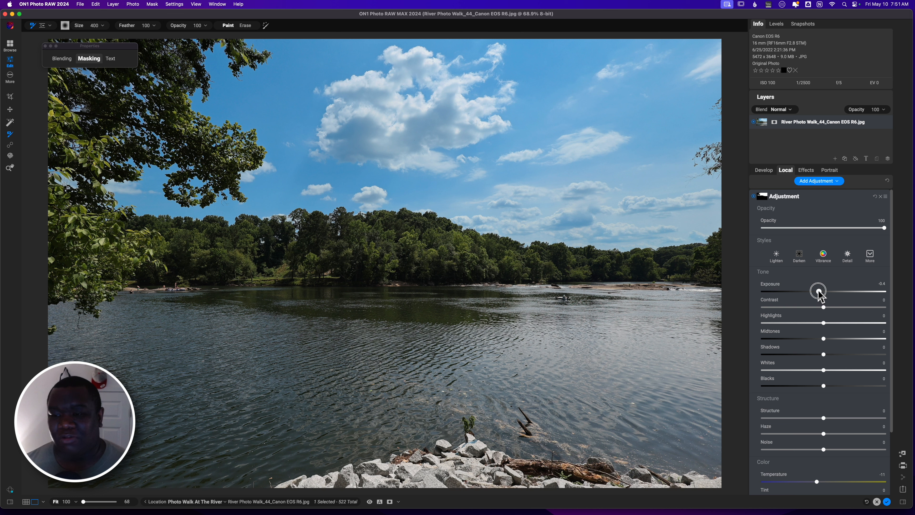
left_click_drag(818, 291, 817, 291)
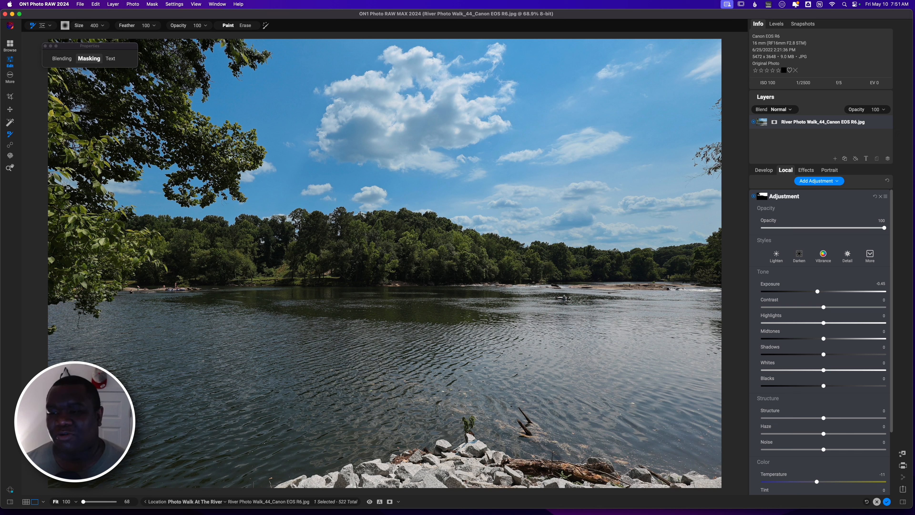
mouse_move(883, 227)
left_mouse_down()
mouse_move(854, 230)
mouse_move(886, 234)
left_mouse_up()
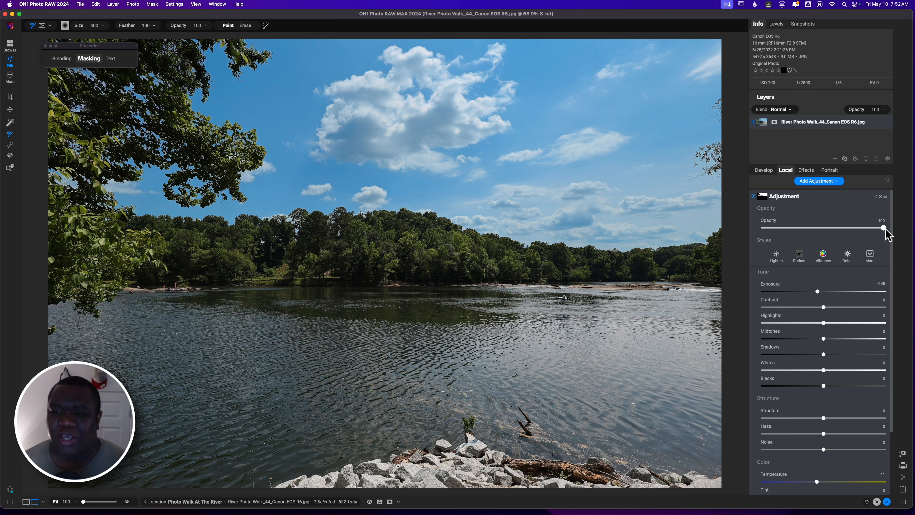
left_click_drag(884, 231, 871, 230)
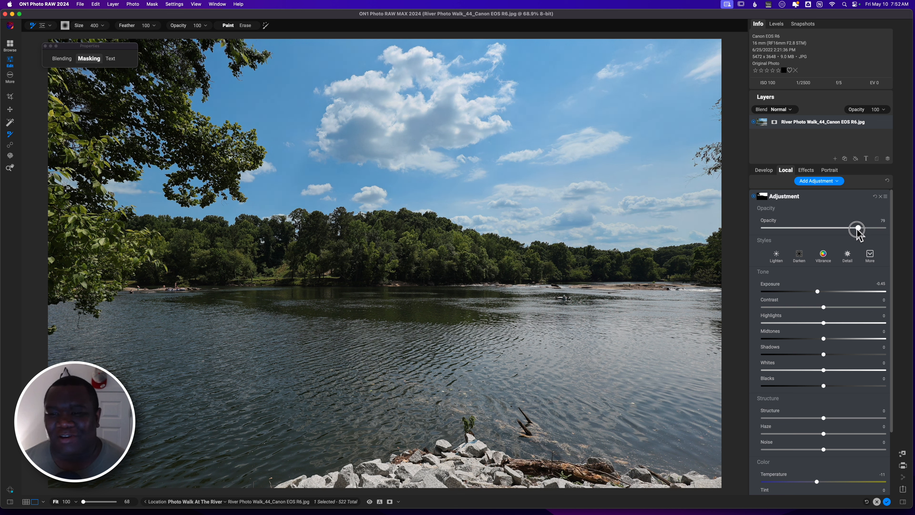
left_click_drag(854, 230, 858, 231)
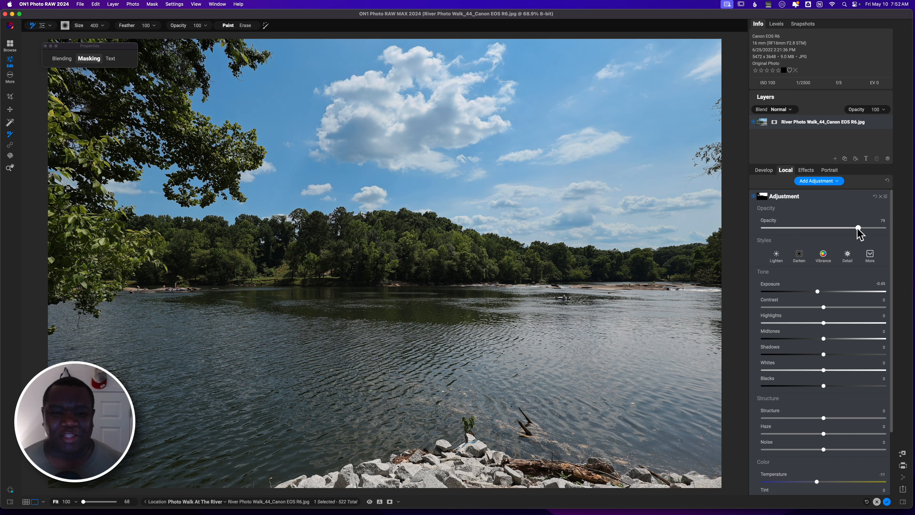
- Compare the photo with and without the sky adjustment, and preview it against the unedited version
left_click(754, 197)
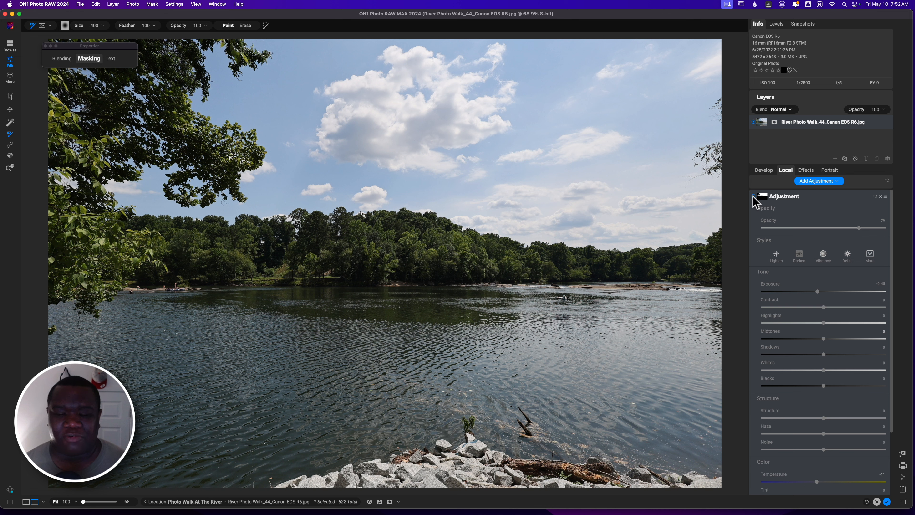
left_click(753, 196)
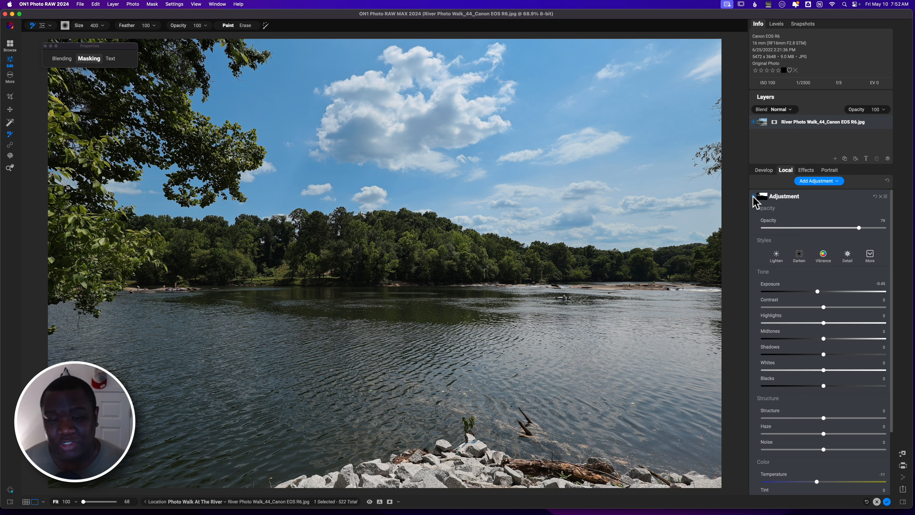
key("super+p")
key("super+p")
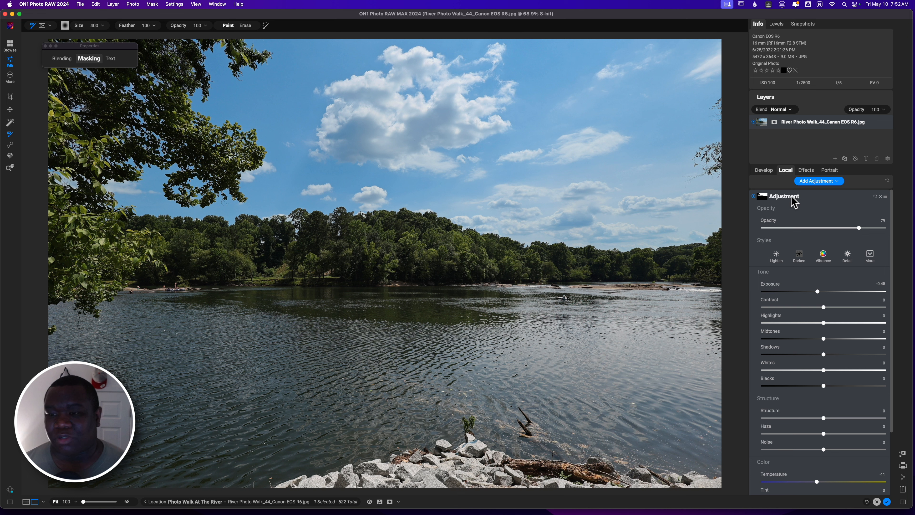
- Add a new local adjustment and paint it over the rocks along the near shore with a size 250 brush
left_click(818, 180)
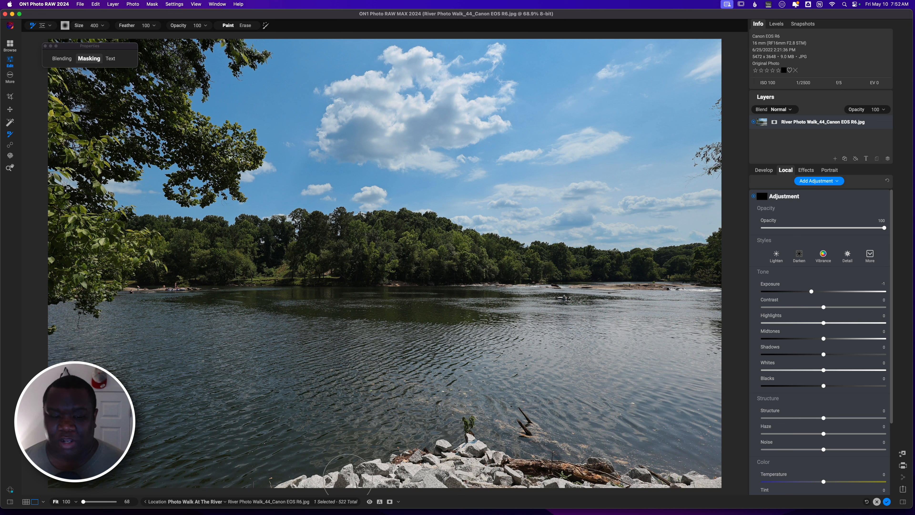
key("bracketleft")
key("bracketleft")
key("bracketleft")
key("bracketleft")
key("bracketleft")
key("bracketleft")
key("bracketleft")
key("bracketleft")
key("bracketleft")
left_click_drag(287, 484, 402, 472)
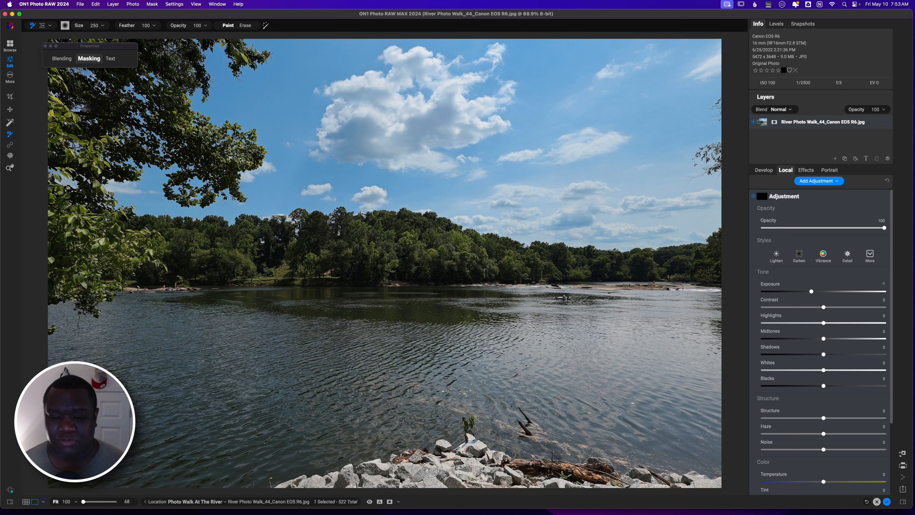
- Try a masking brush size of 600 over the rocks, return to size 250 and switch the brush to Erase mode
key("bracketright")
key("bracketright")
key("bracketright")
key("bracketright")
key("bracketright")
key("bracketright")
key("bracketright")
key("bracketright")
key("bracketright")
key("bracketright")
key("bracketright")
key("bracketright")
key("bracketright")
key("bracketright")
key("bracketright")
key("bracketright")
key("bracketright")
key("bracketleft")
key("bracketleft")
key("bracketleft")
key("bracketleft")
key("bracketleft")
key("bracketleft")
key("bracketleft")
key("bracketleft")
key("bracketleft")
key("bracketleft")
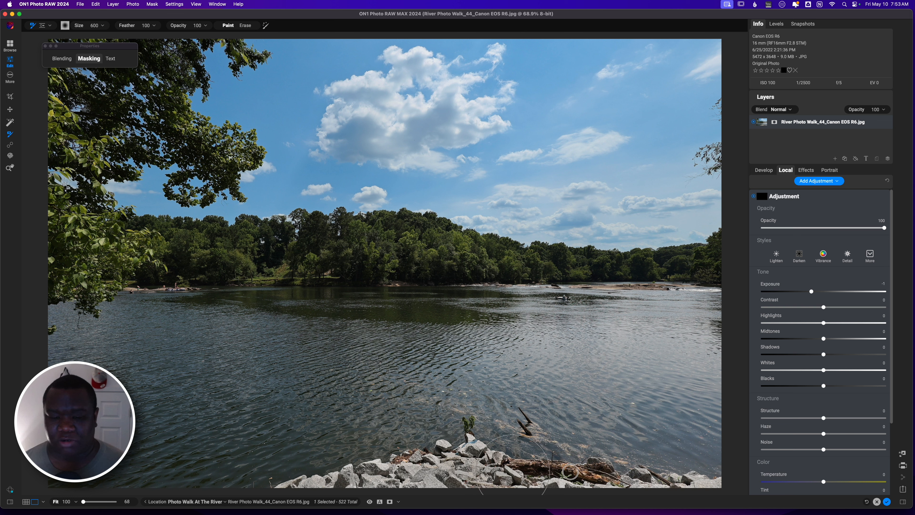
key("bracketleft")
key("bracketleft")
key("bracketleft")
key("bracketleft")
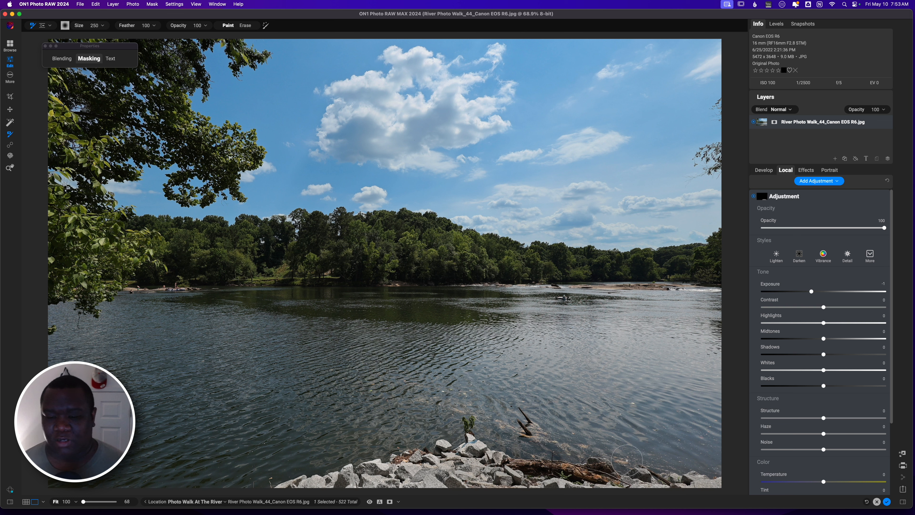
key("alt")
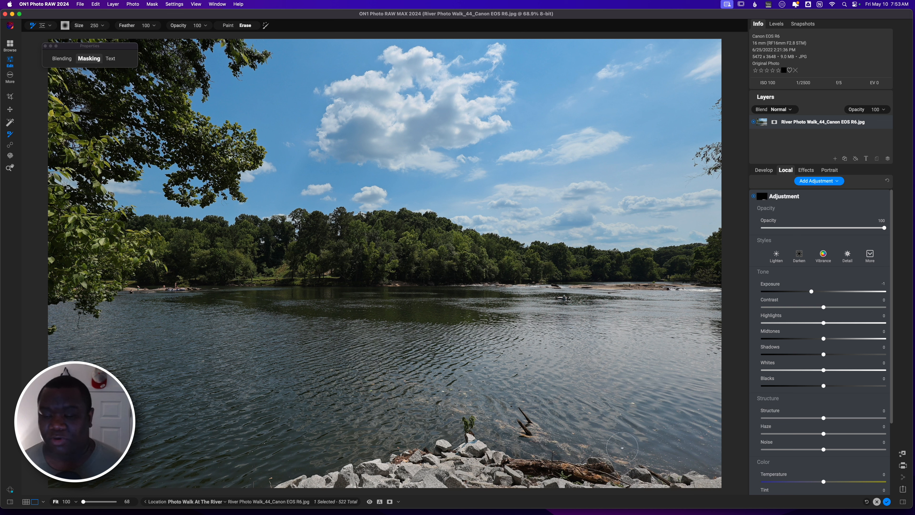
- Set the rocks adjustment's Exposure to -1.5, rename it "Rocks Burn" and collapse its settings
left_click_drag(809, 293, 805, 293)
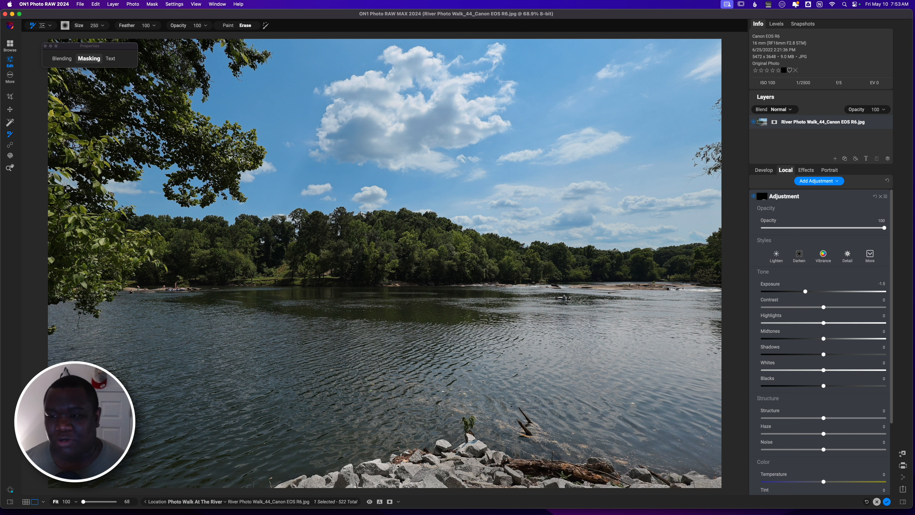
double_click(776, 195)
type("Rocks Burn")
key("Return")
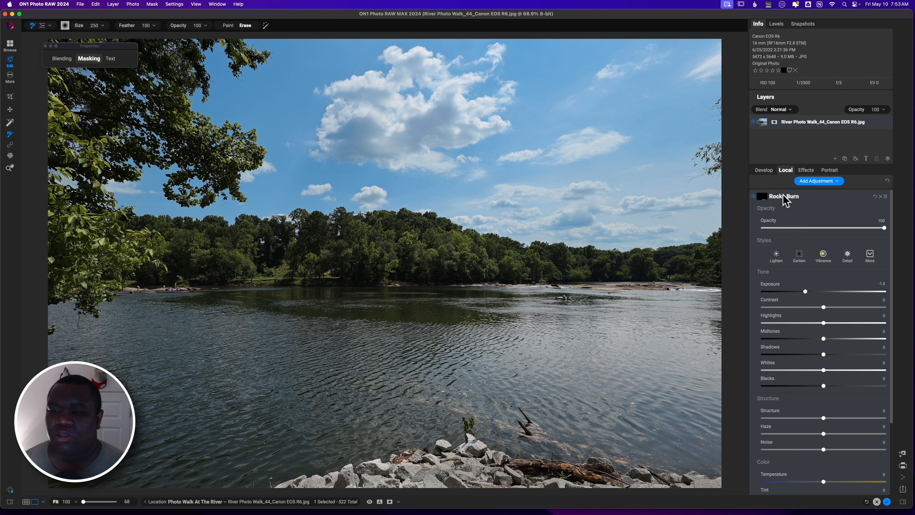
left_click(782, 195)
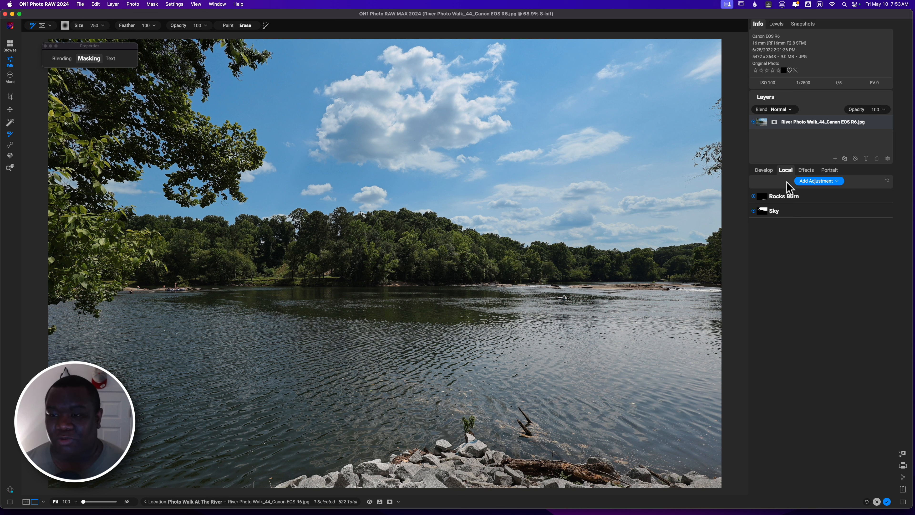
- Add another local adjustment and mask it to the Flora region with Mask AI, using Paint In
left_click(814, 182)
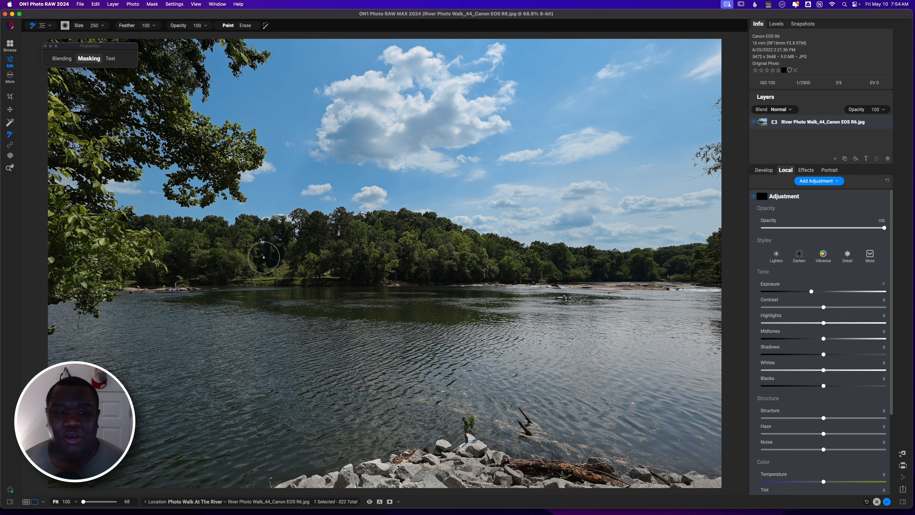
mouse_move(62, 59)
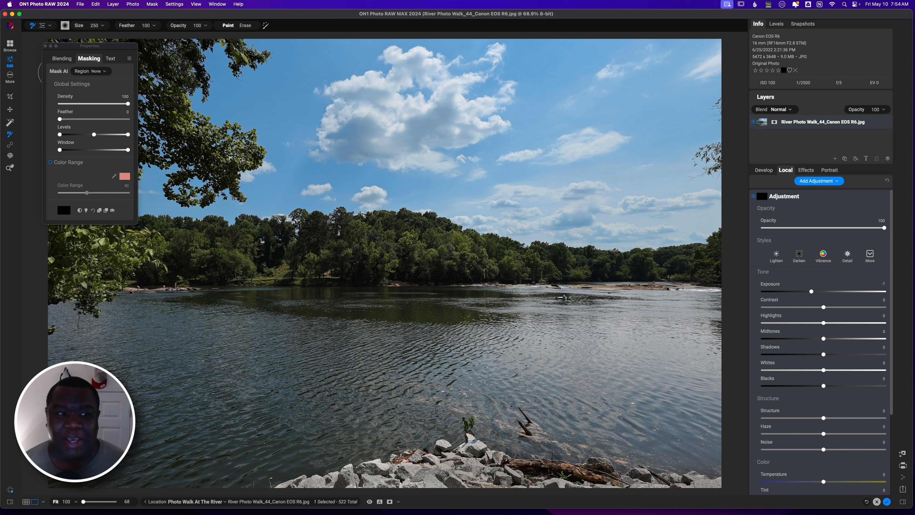
left_click(105, 71)
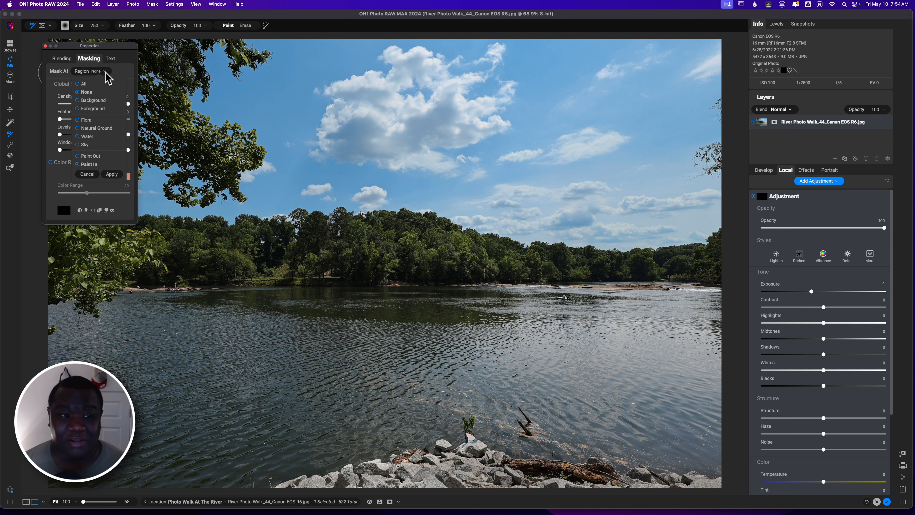
left_click(87, 120)
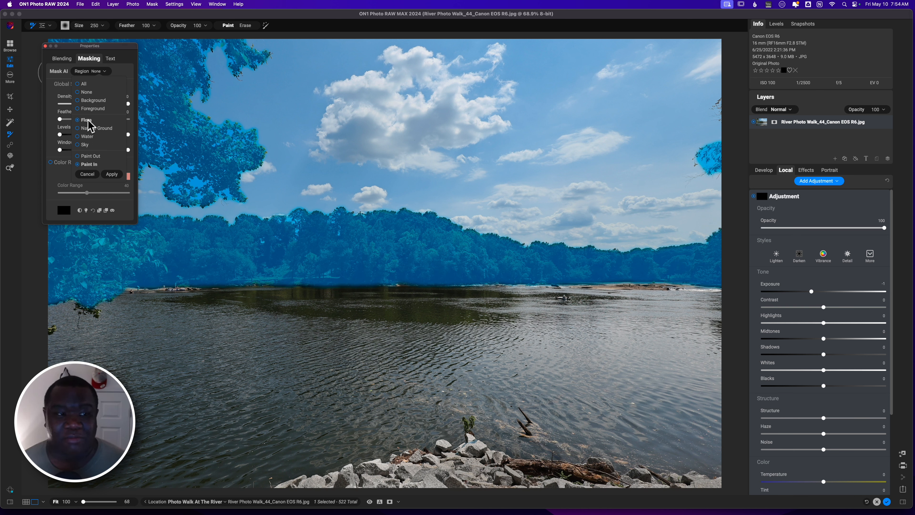
left_click(113, 174)
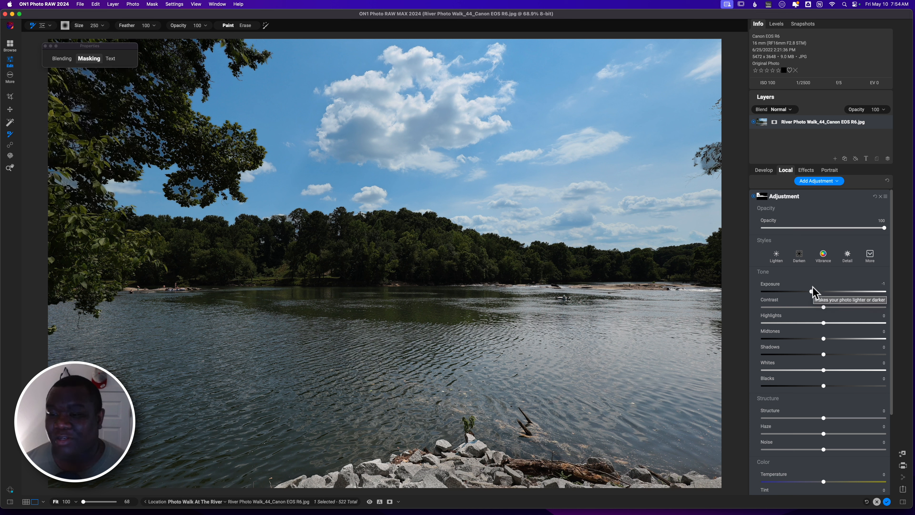
- Set the flora adjustment's Exposure to 0.15 and Vibrance to 2
left_click_drag(811, 291, 824, 294)
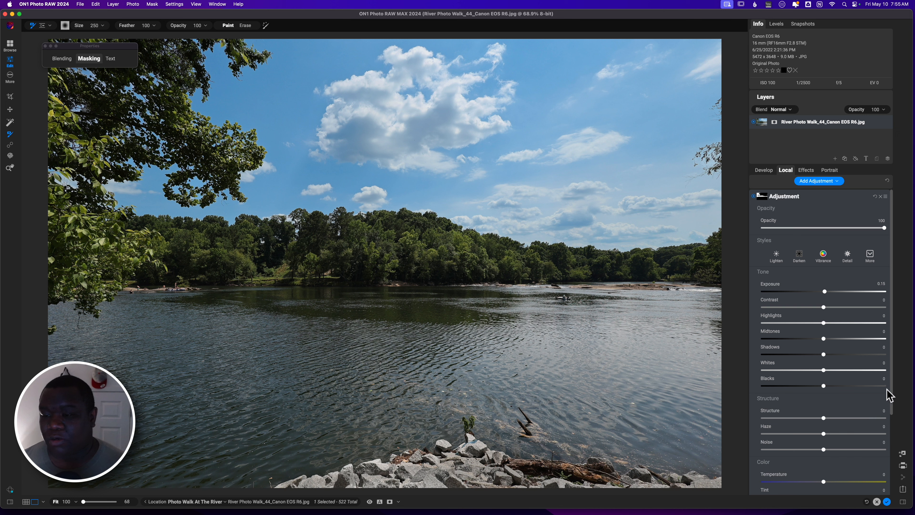
left_click_drag(890, 388, 893, 437)
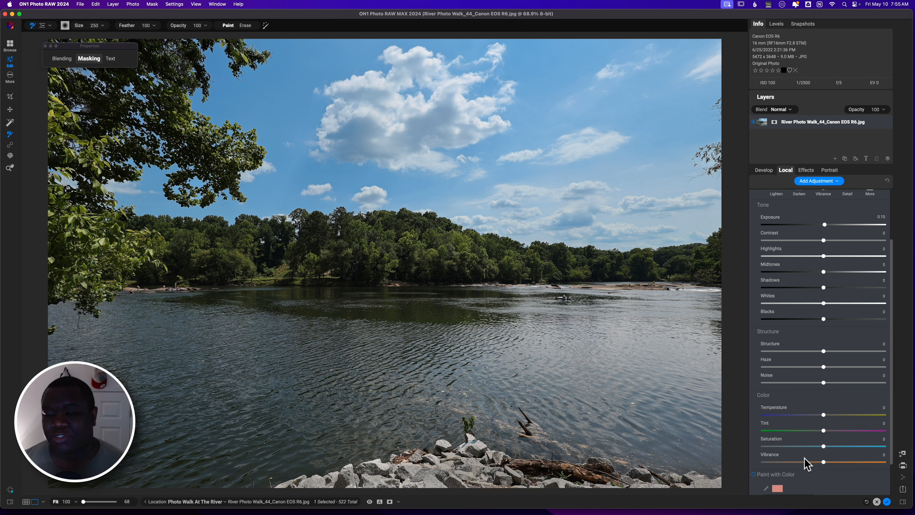
left_click_drag(823, 462, 825, 462)
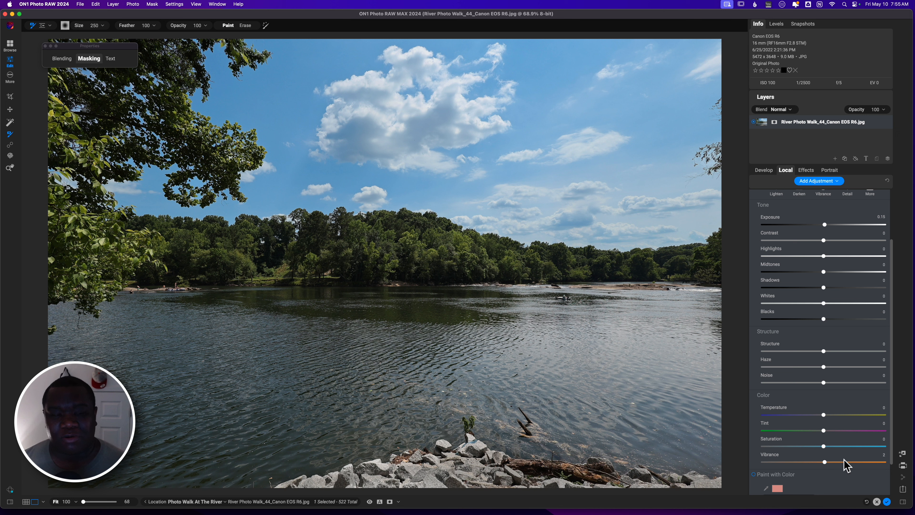
- Set the flora adjustment's Shadows to 8, Contrast to 13 and Blacks to -11
left_click_drag(892, 445, 897, 400)
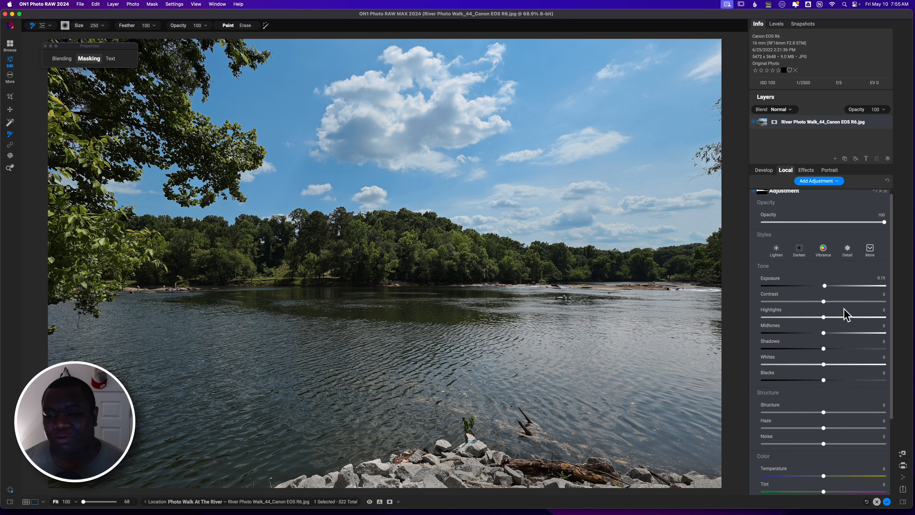
left_click_drag(824, 348, 829, 349)
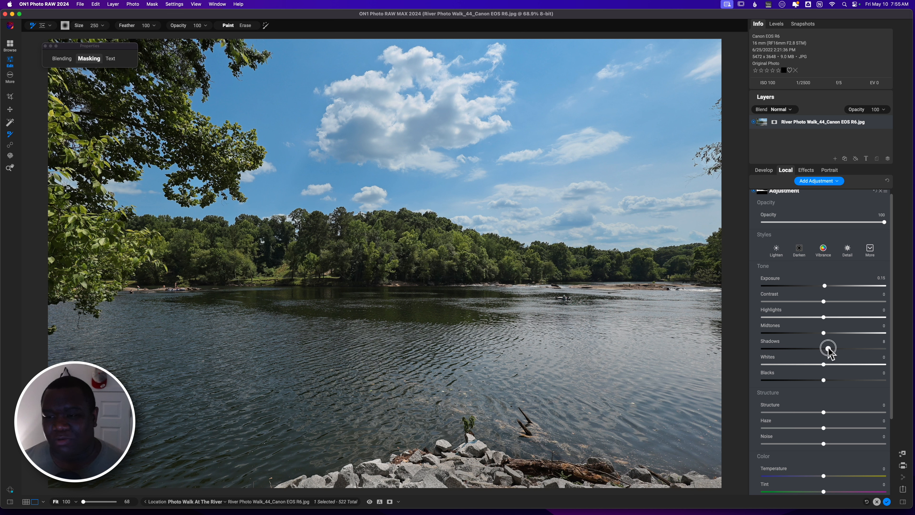
left_click_drag(824, 301, 831, 300)
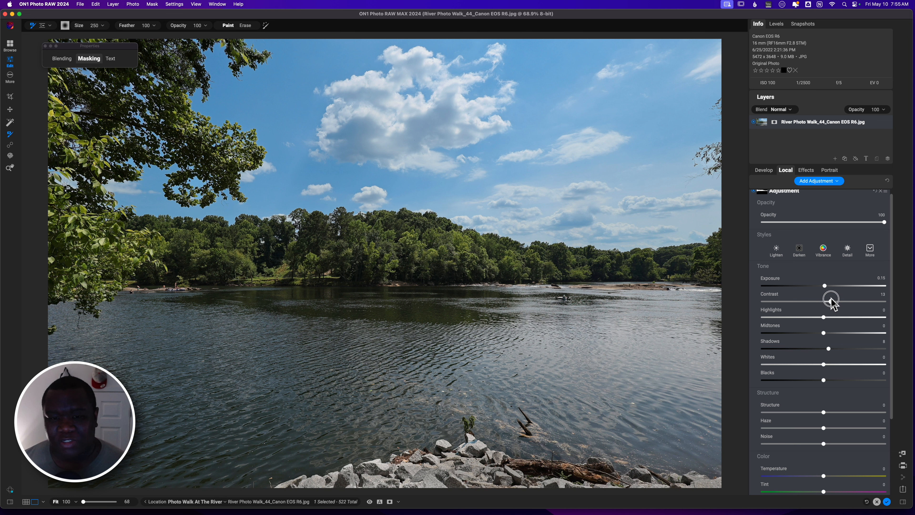
left_click_drag(823, 380, 816, 380)
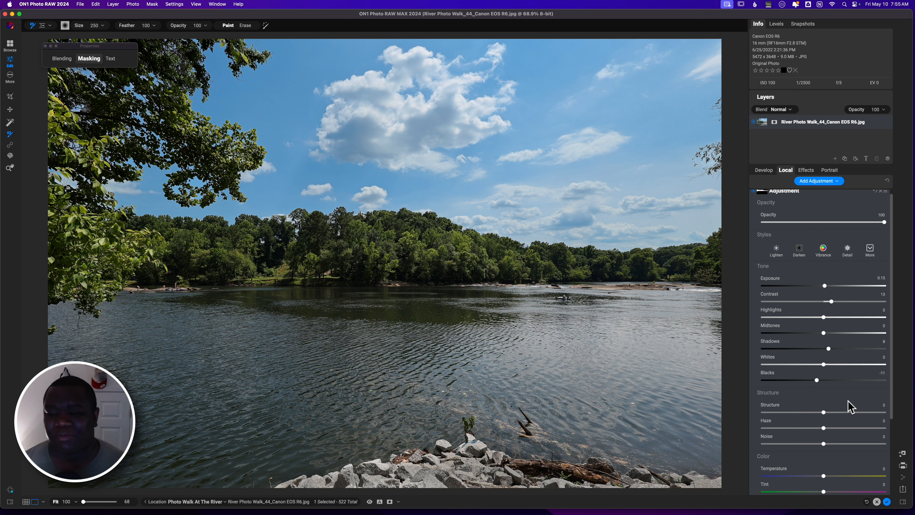
- Rename the flora adjustment "Trees", collapse its settings, and compare the photo with and without the edits
mouse_move(890, 389)
left_mouse_down()
mouse_move(892, 429)
mouse_move(822, 449)
mouse_move(820, 436)
left_mouse_up()
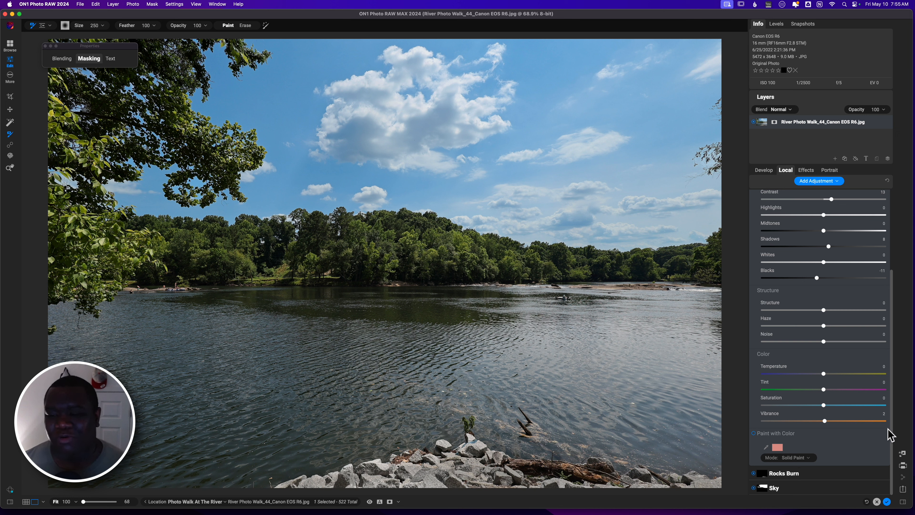
left_click_drag(891, 435, 892, 312)
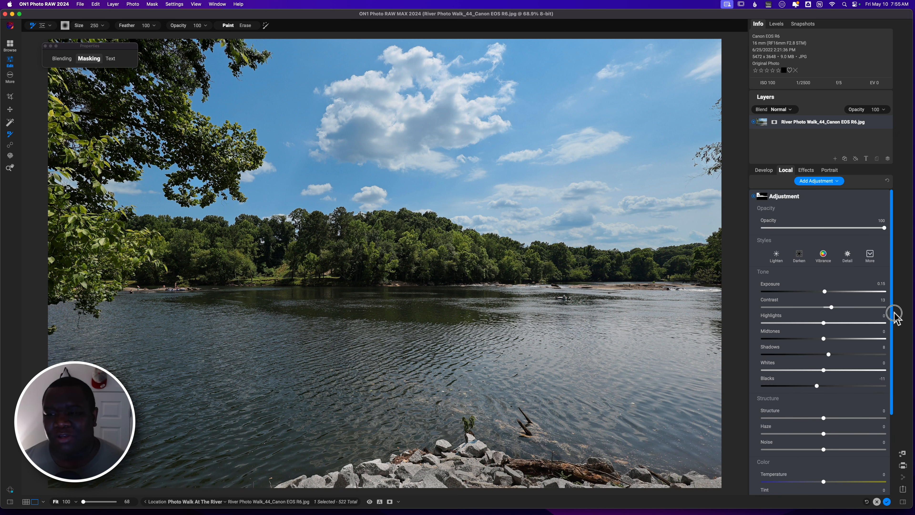
double_click(787, 198)
type("Trees")
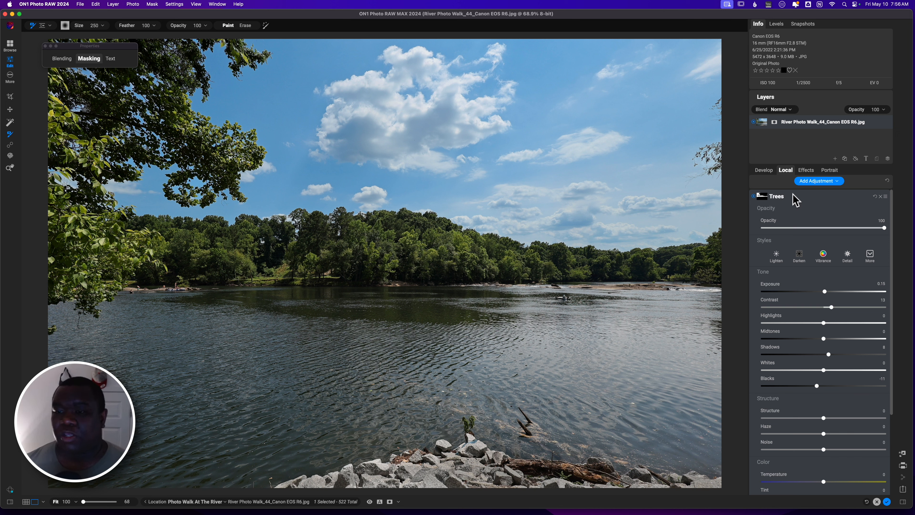
key("Return")
left_click(795, 199)
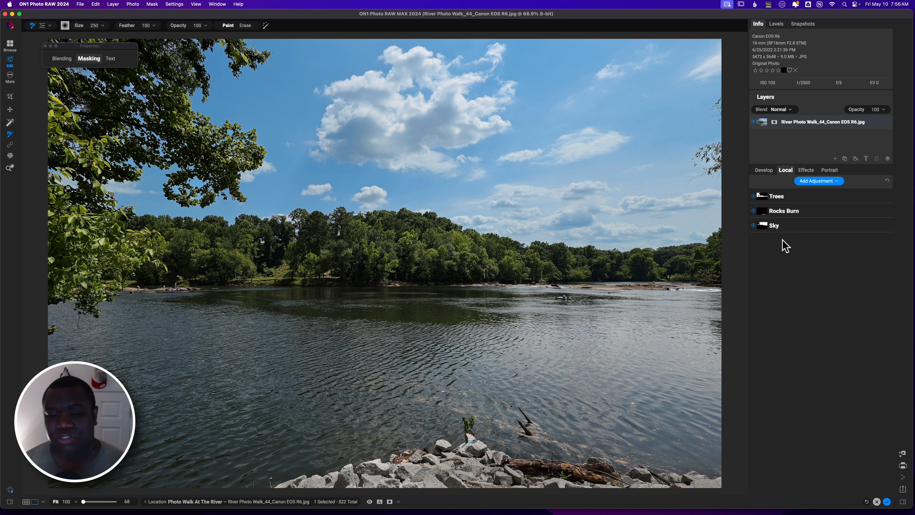
key("super+p")
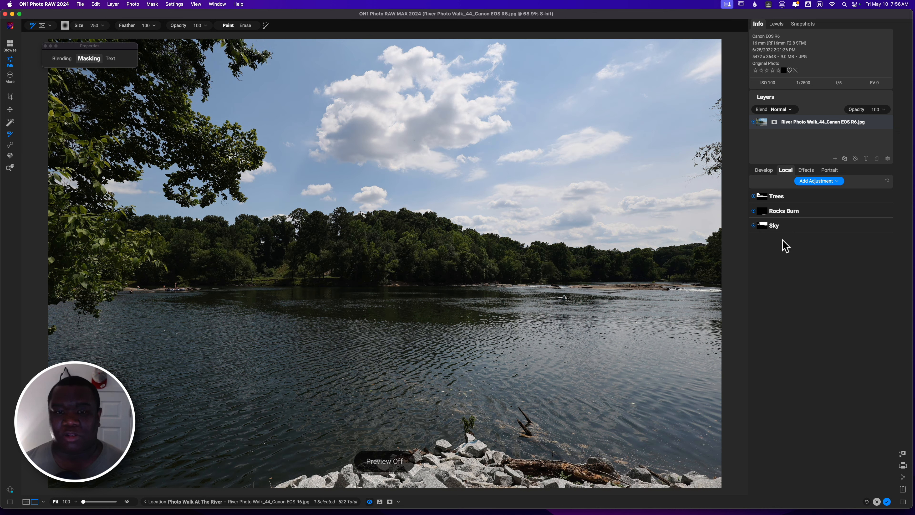
key("super+p")
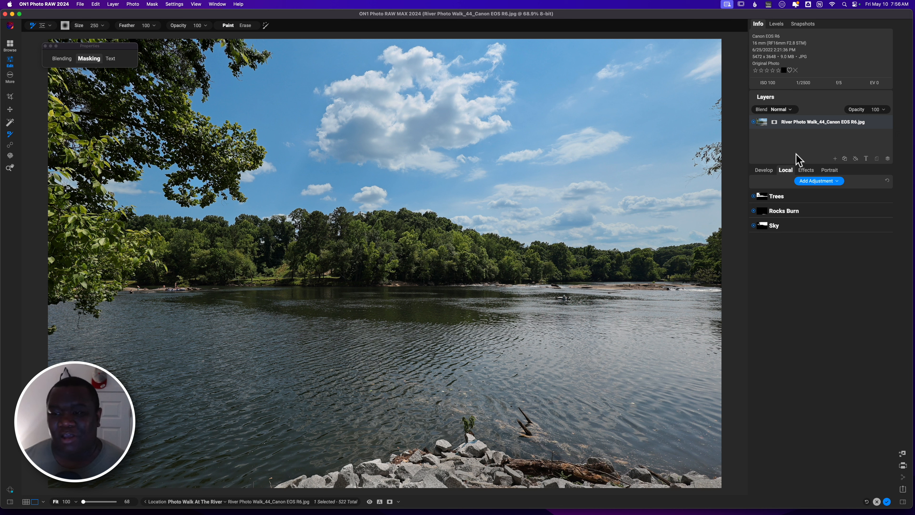
- Add a Blur effect filter and mask it to the Water region with Mask AI, using Paint In
left_click(806, 170)
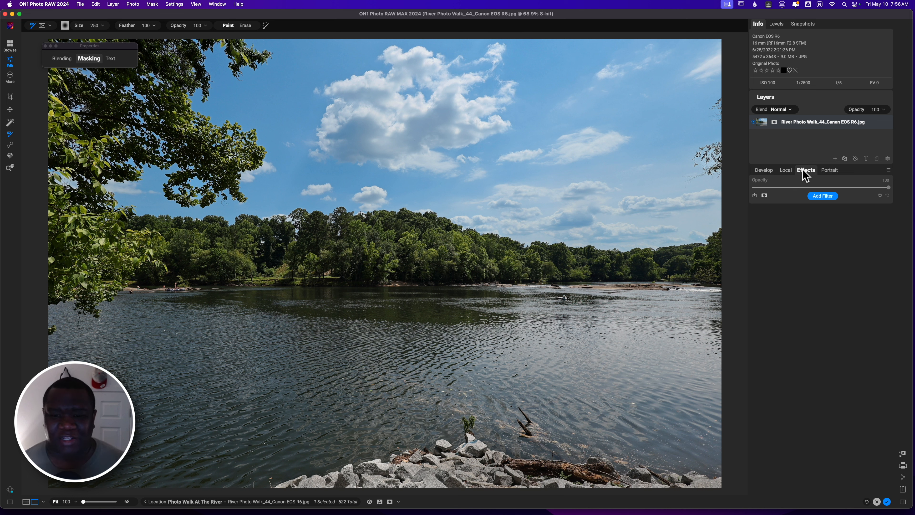
left_click(823, 197)
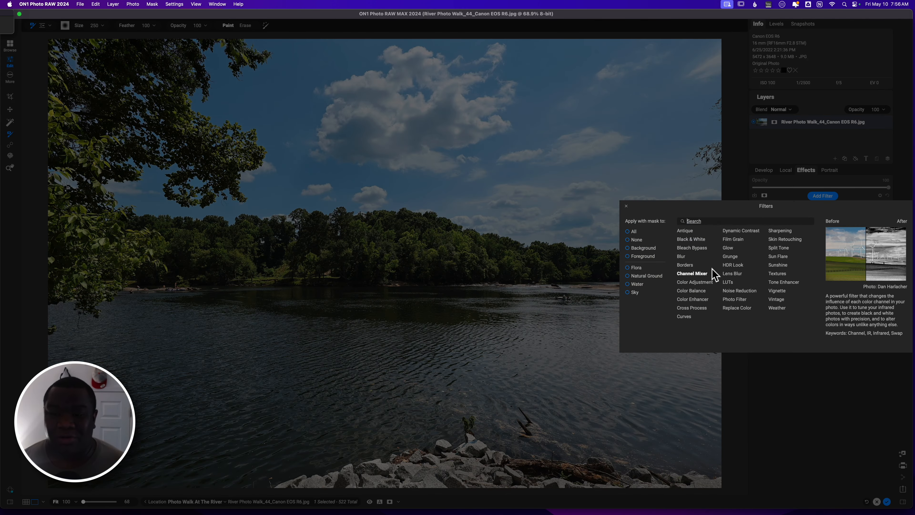
left_click(684, 255)
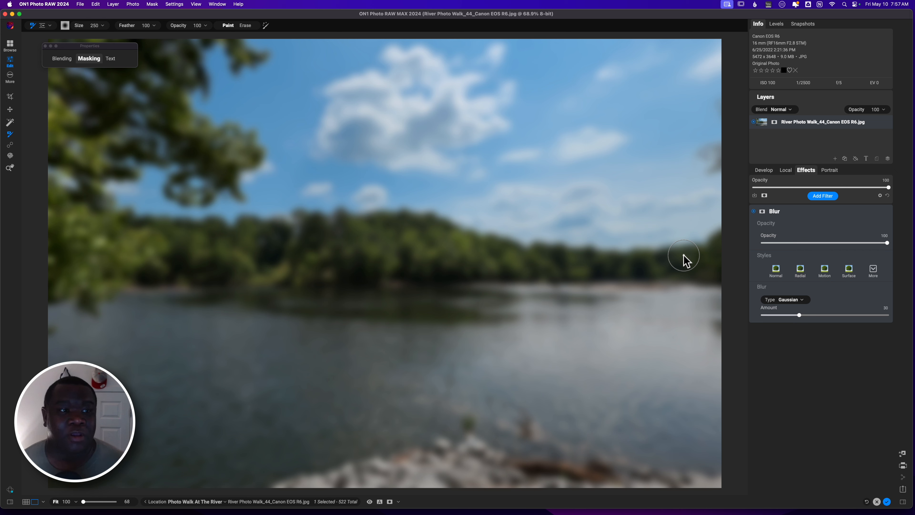
left_click(89, 62)
left_click(99, 71)
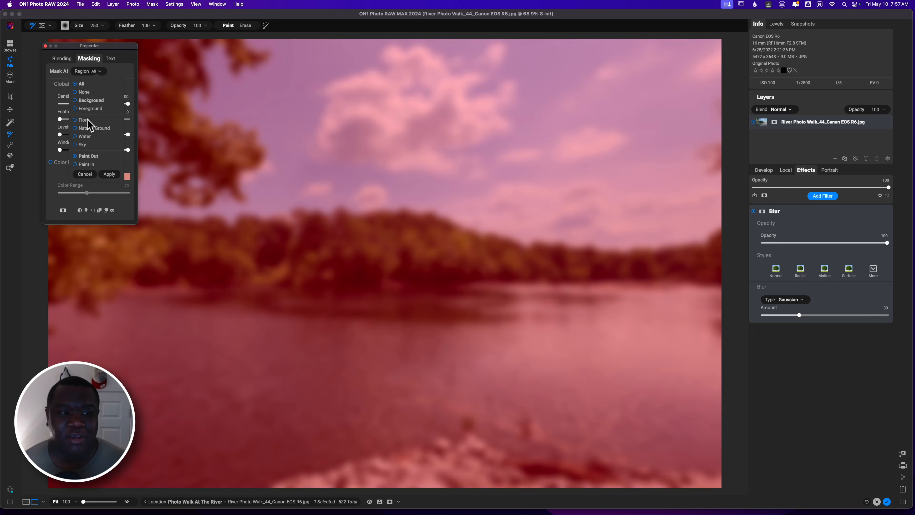
left_click(87, 137)
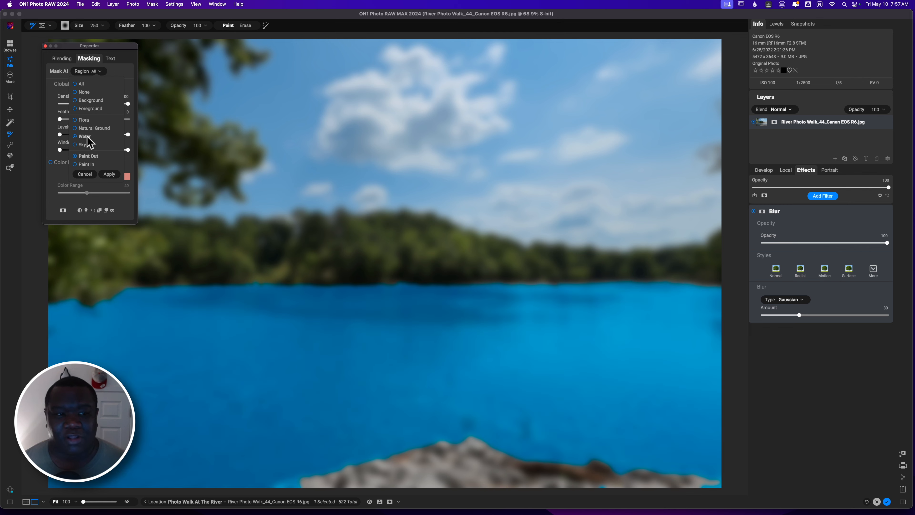
left_click(85, 165)
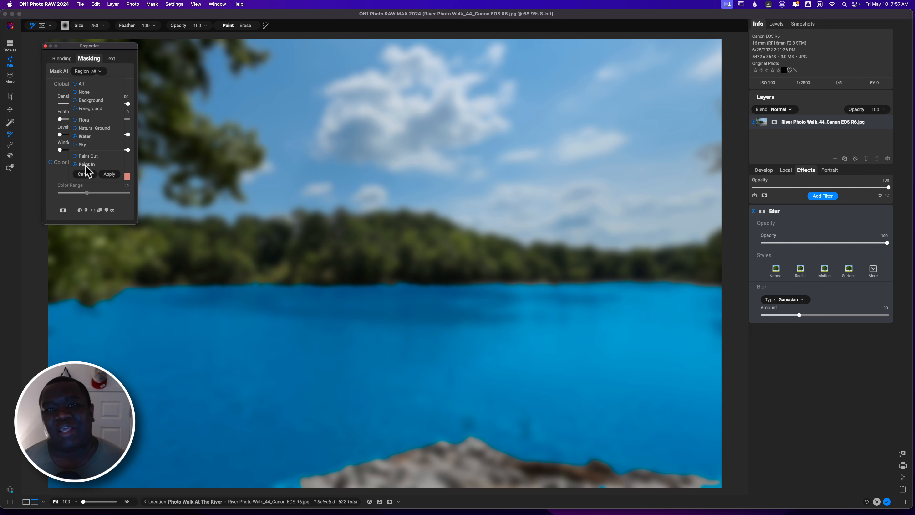
left_click(109, 175)
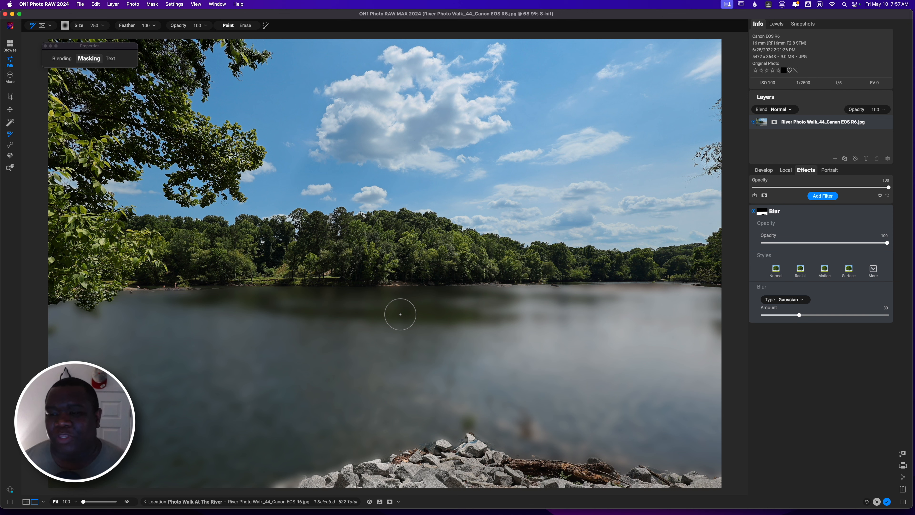
- Switch the water blur to the Motion style with Distance 126 and Smoothing 8, comparing the photo with the filter off
left_click(825, 273)
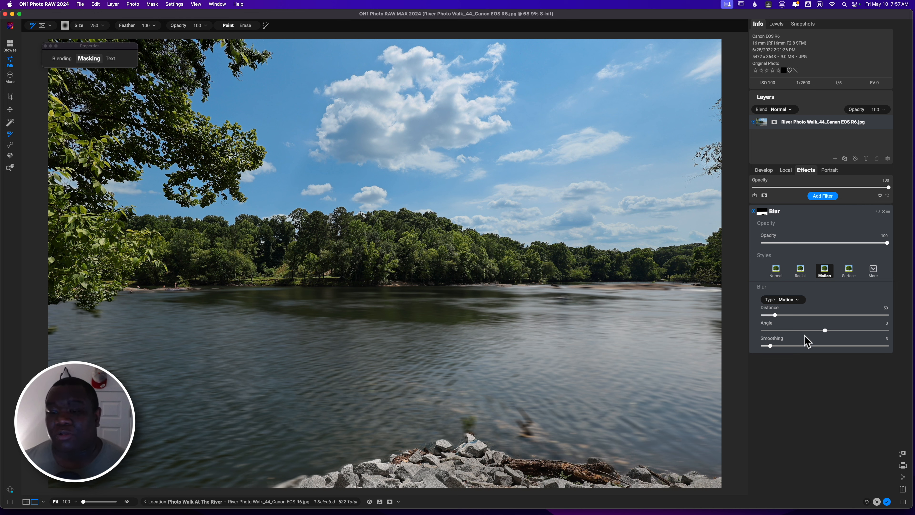
left_click_drag(774, 317, 782, 318)
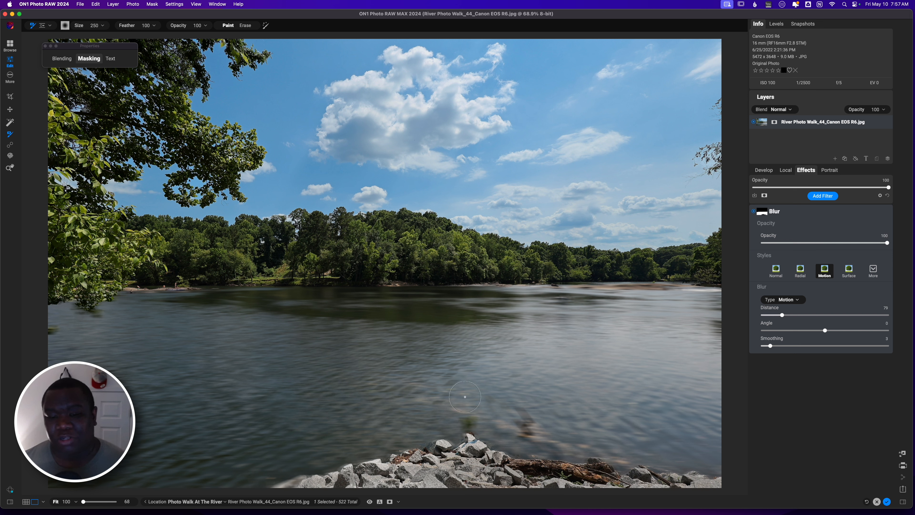
left_click_drag(781, 317, 794, 317)
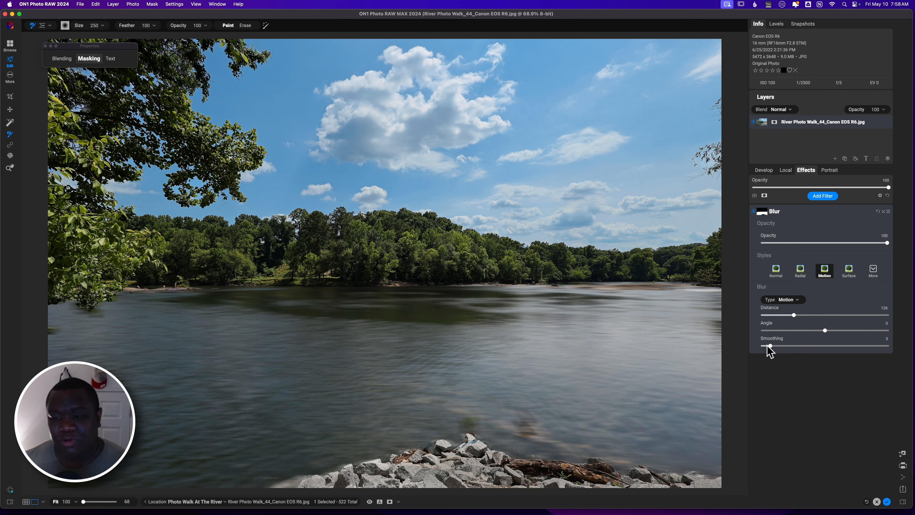
left_click_drag(770, 346, 783, 346)
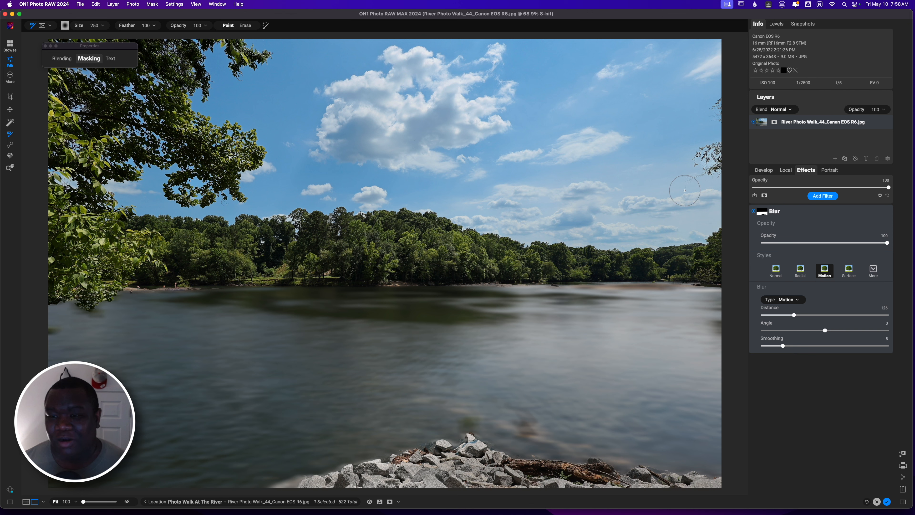
left_click(753, 211)
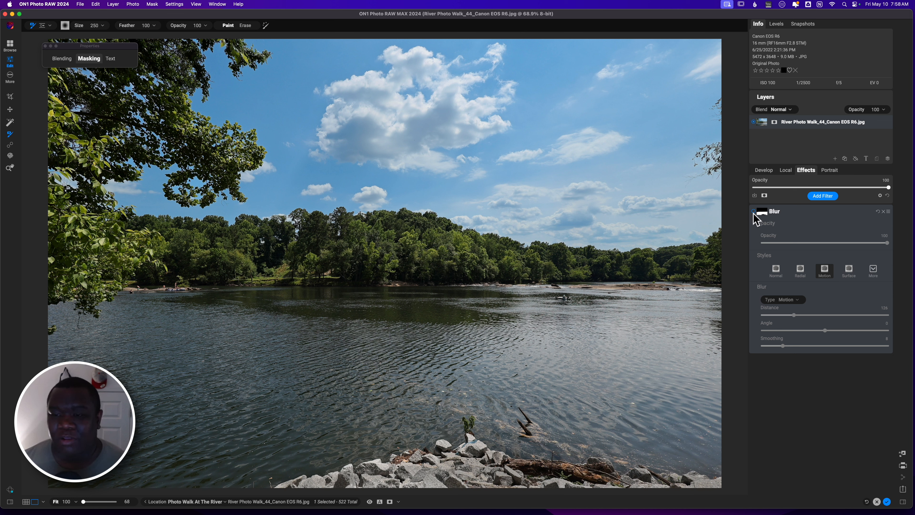
left_click(753, 212)
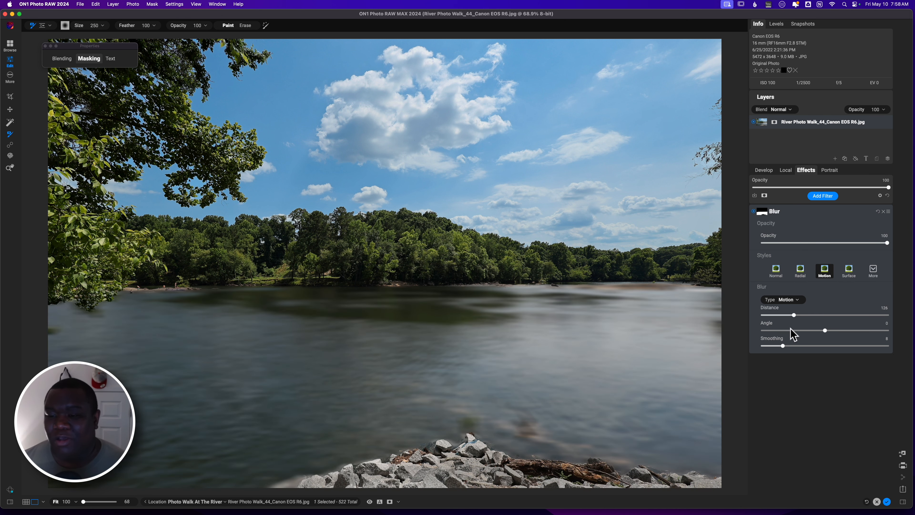
- Set the water motion blur's Angle to -16, Distance to 162 and Smoothing to 12
left_click_drag(825, 332, 813, 331)
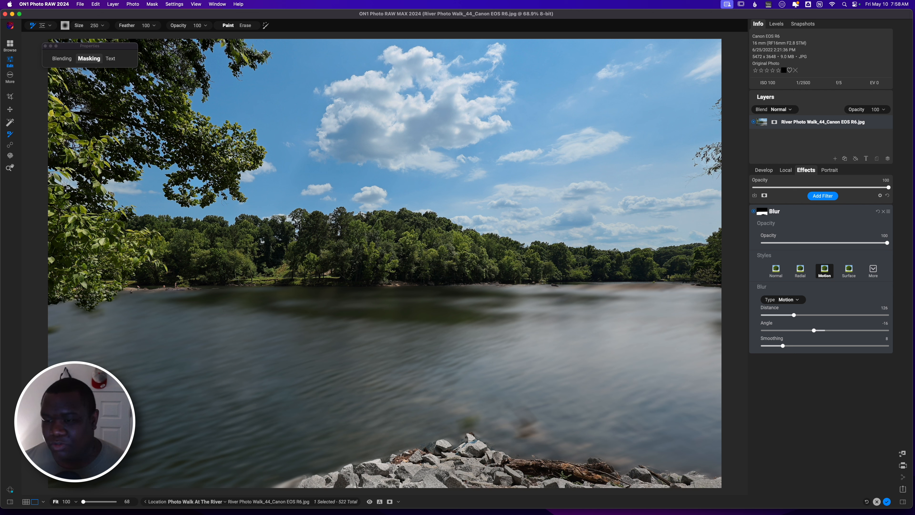
left_click_drag(796, 315, 803, 315)
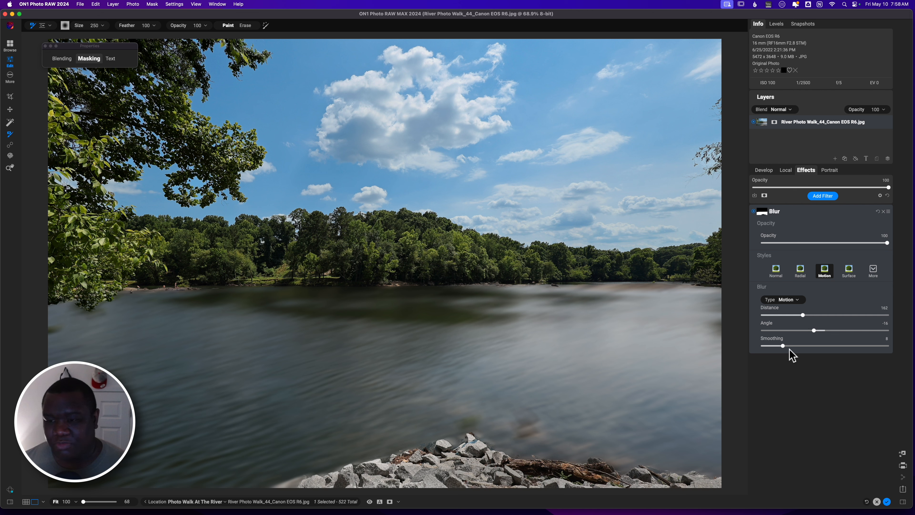
left_click_drag(783, 346, 792, 345)
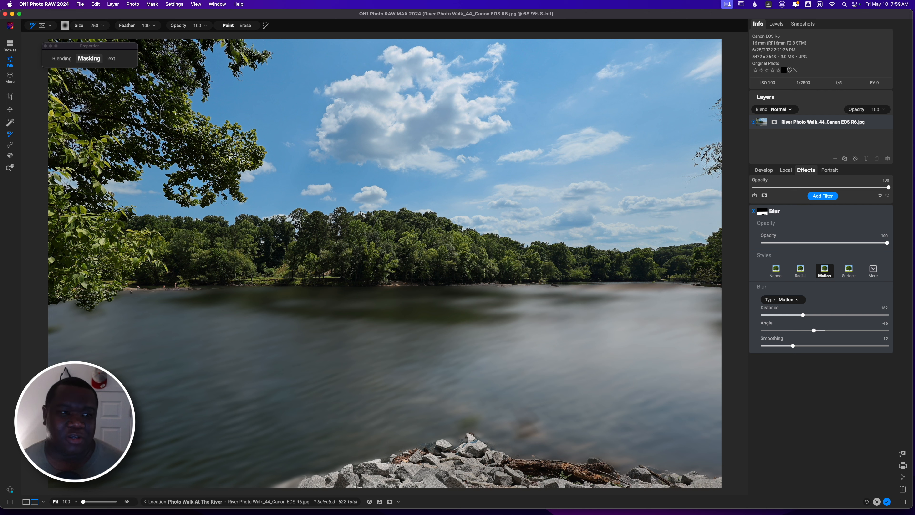
- Increase the Feather of the Blur filter's water mask and check the masking brush's properties
left_click(92, 61)
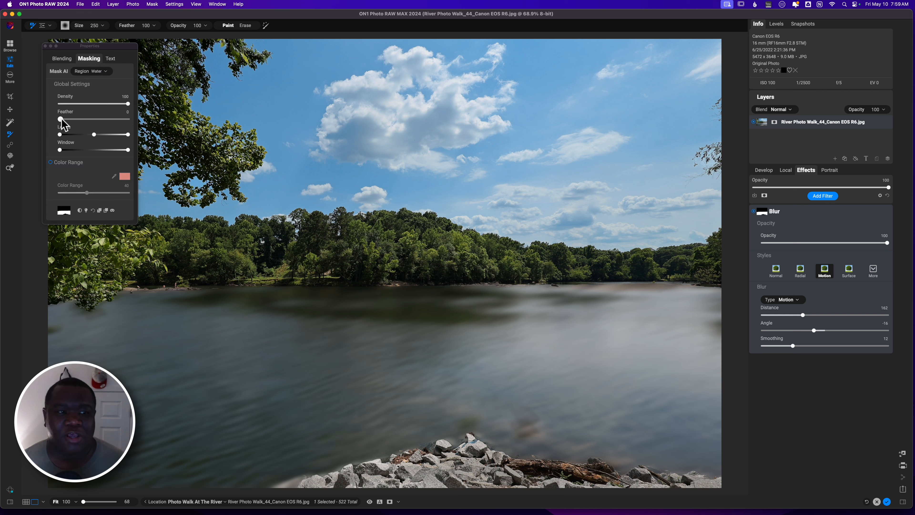
left_click_drag(60, 120, 89, 120)
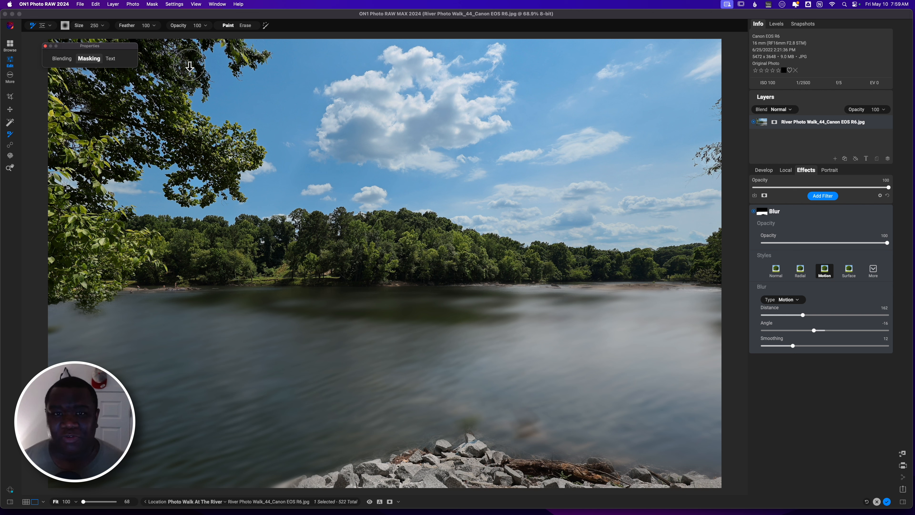
left_click(66, 26)
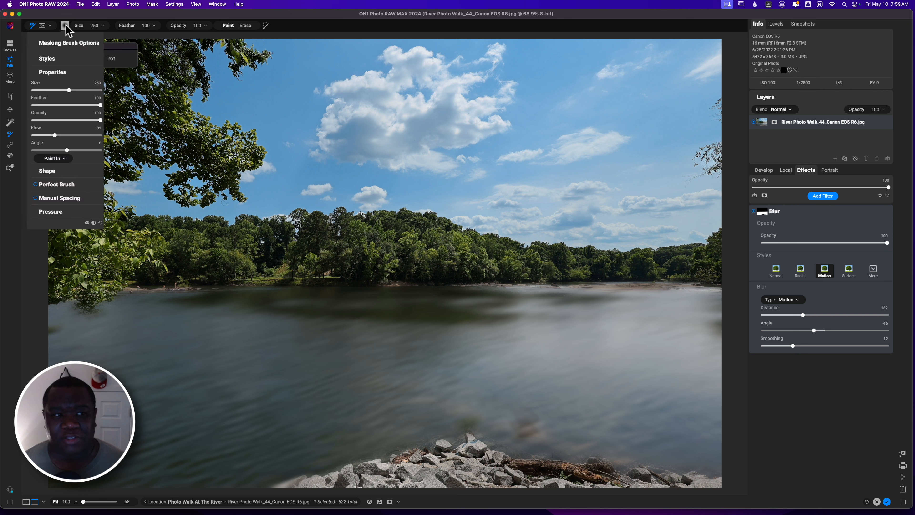
left_click(57, 74)
left_click(57, 75)
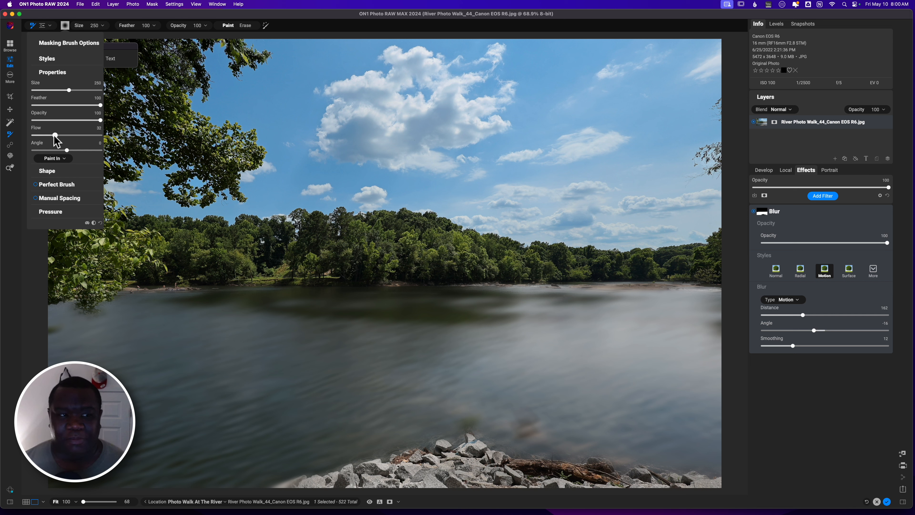
left_click(66, 26)
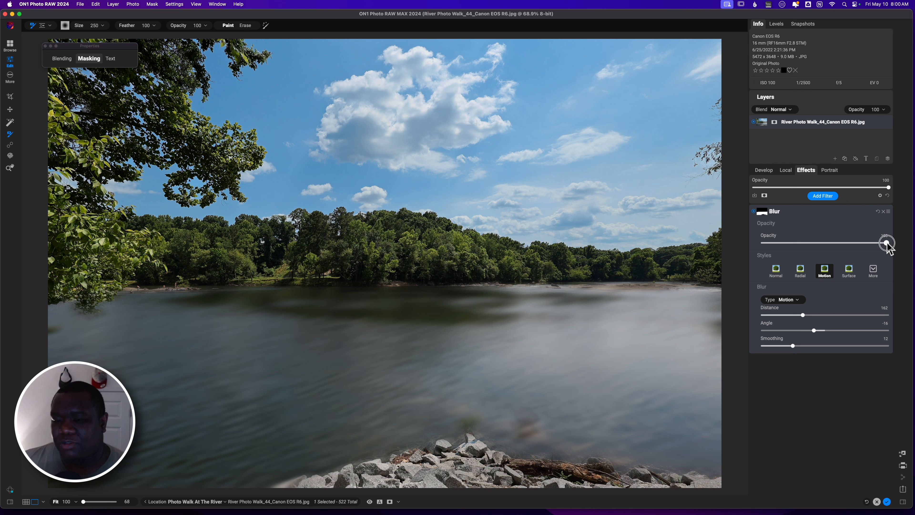
- Keep the water blur's Opacity at 100 and raise its Distance to 213 and Smoothing to 14
left_click_drag(887, 243, 897, 241)
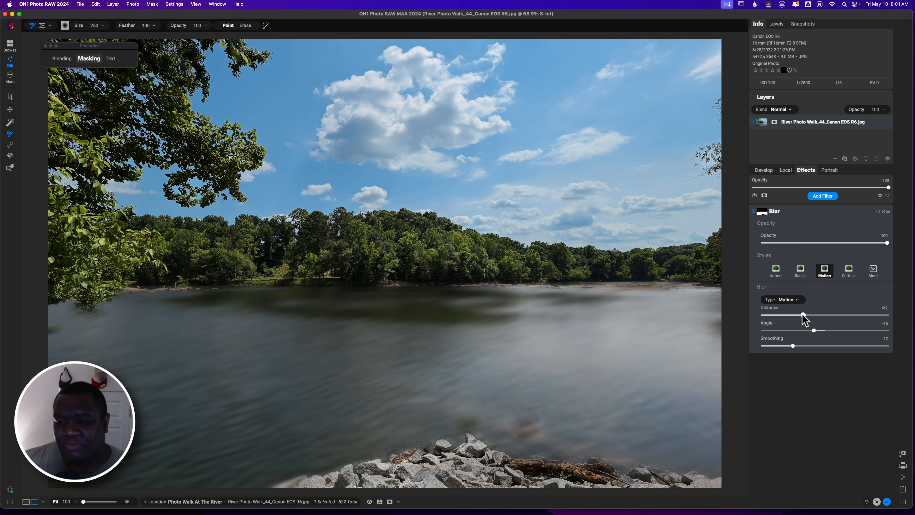
left_click_drag(803, 316, 816, 316)
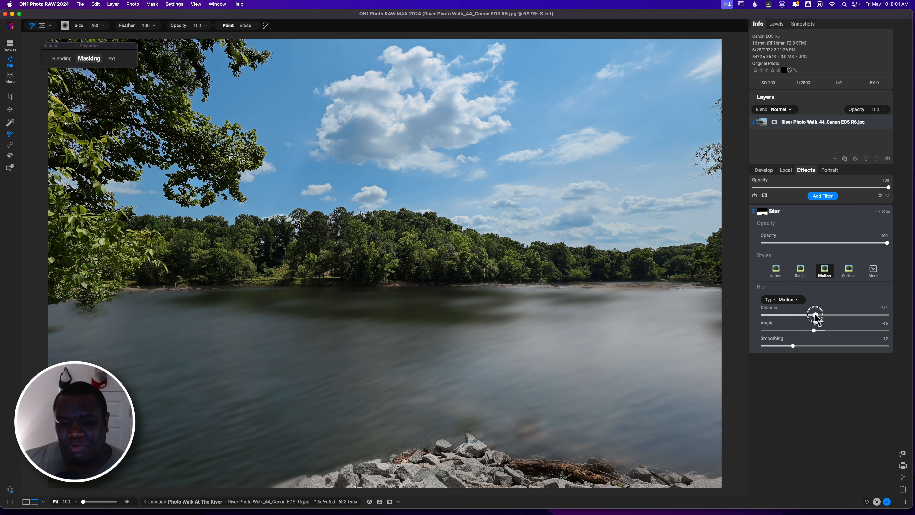
left_click_drag(793, 346, 797, 347)
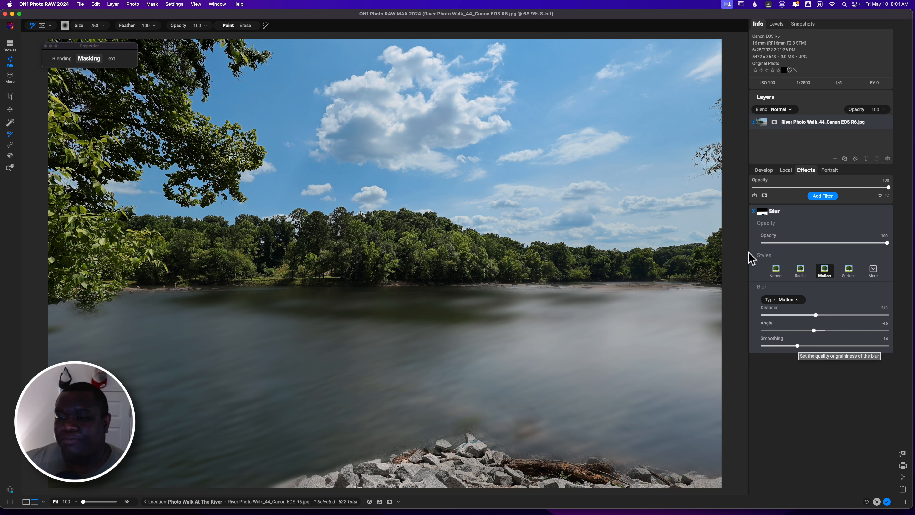
- Collapse the Blur filter's settings and rename the filter "Water Blur"
left_click(801, 217)
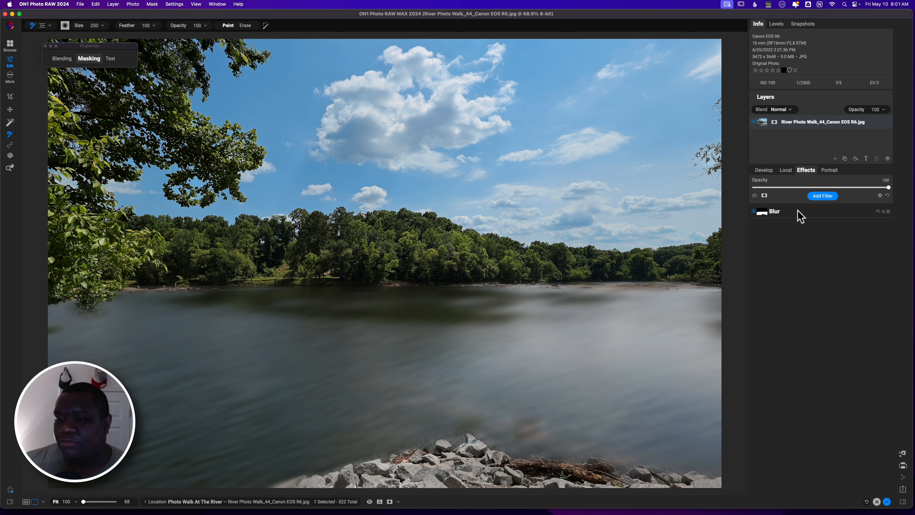
double_click(776, 211)
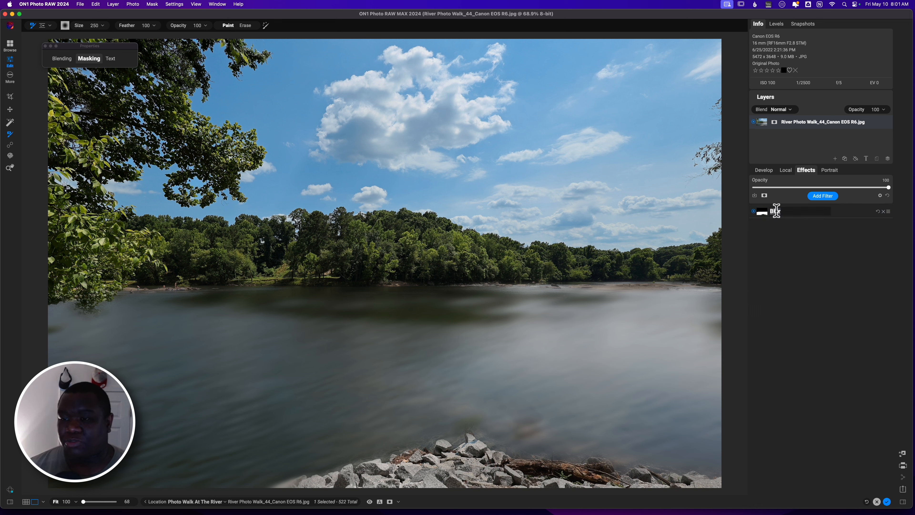
type("Water Blur")
key("Return")
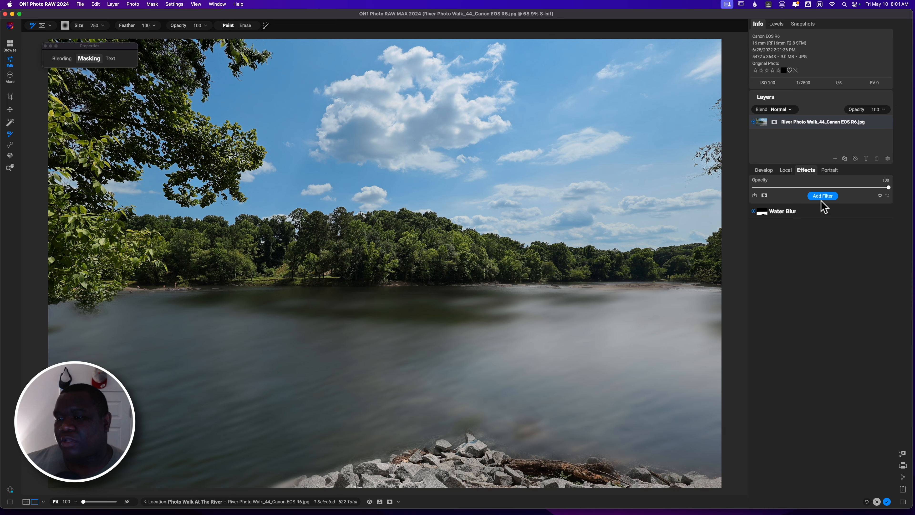
- Add a second Blur filter and paint its effect into the Sky region only with Mask AI
left_click(822, 197)
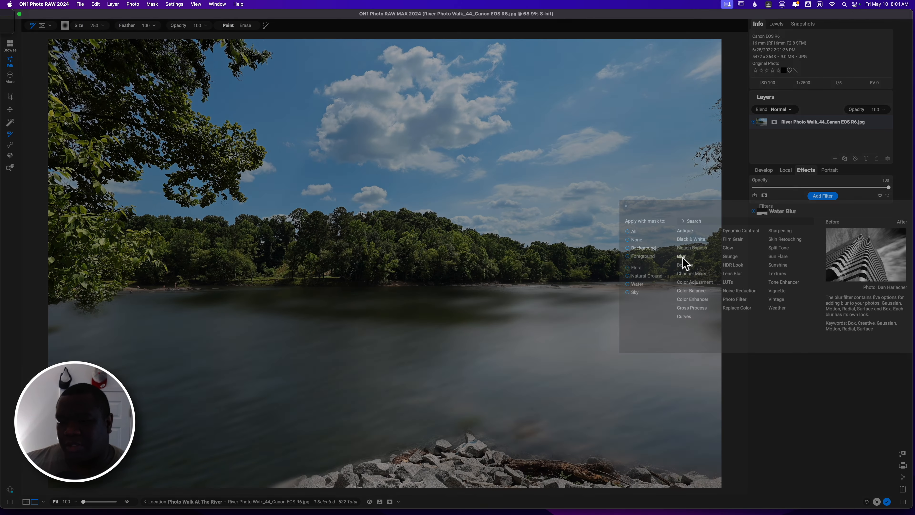
left_click(682, 257)
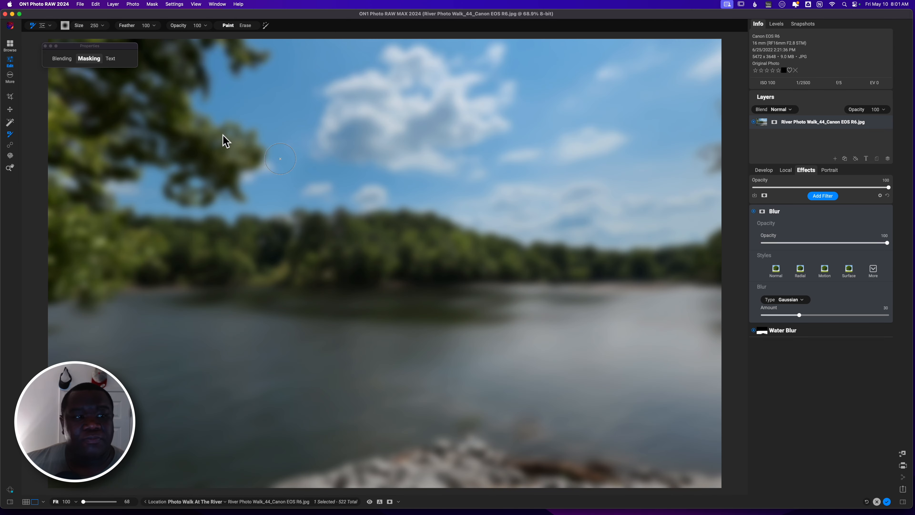
left_click(88, 62)
left_click(96, 71)
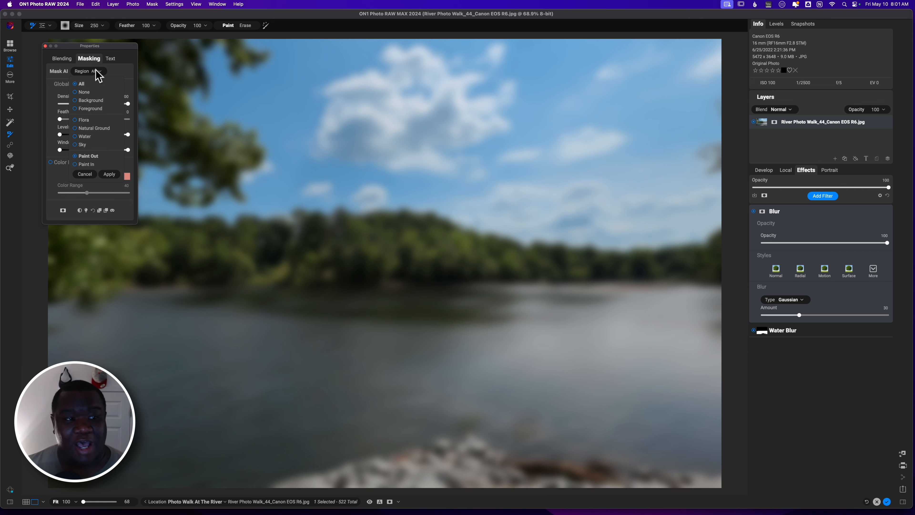
left_click(82, 144)
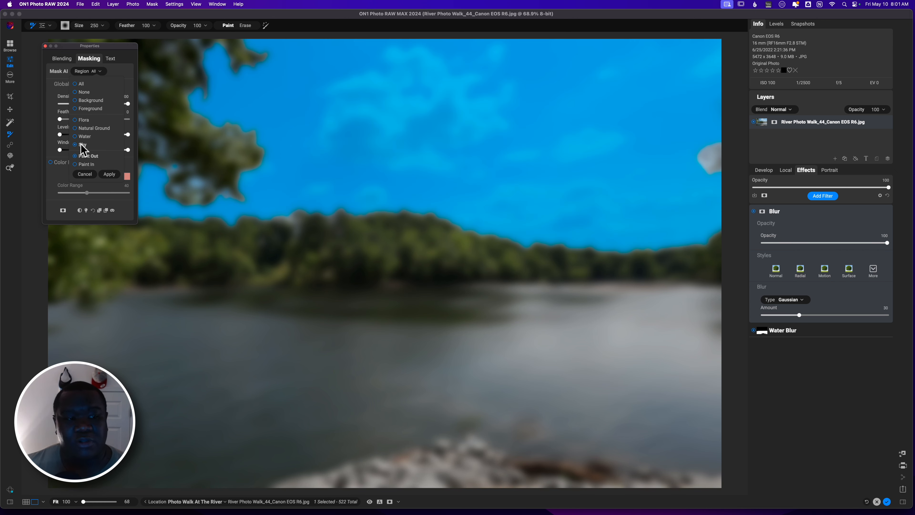
left_click(83, 165)
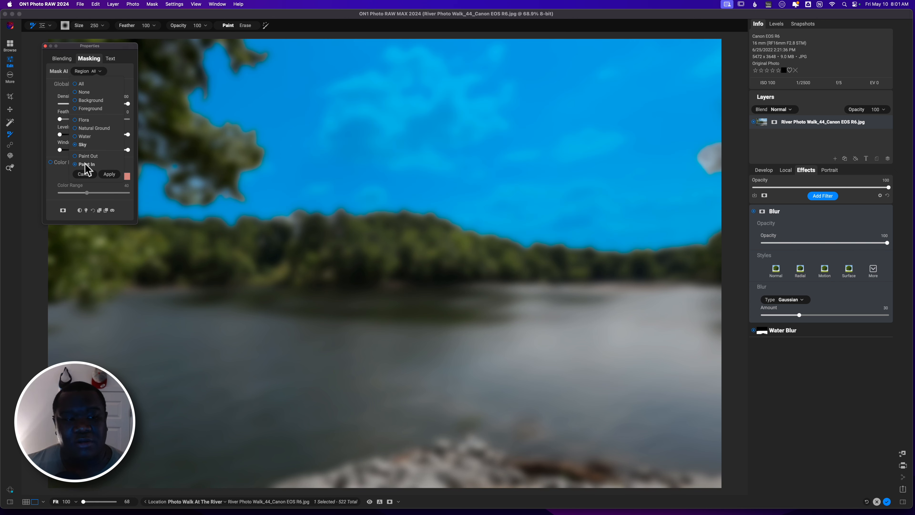
left_click(108, 175)
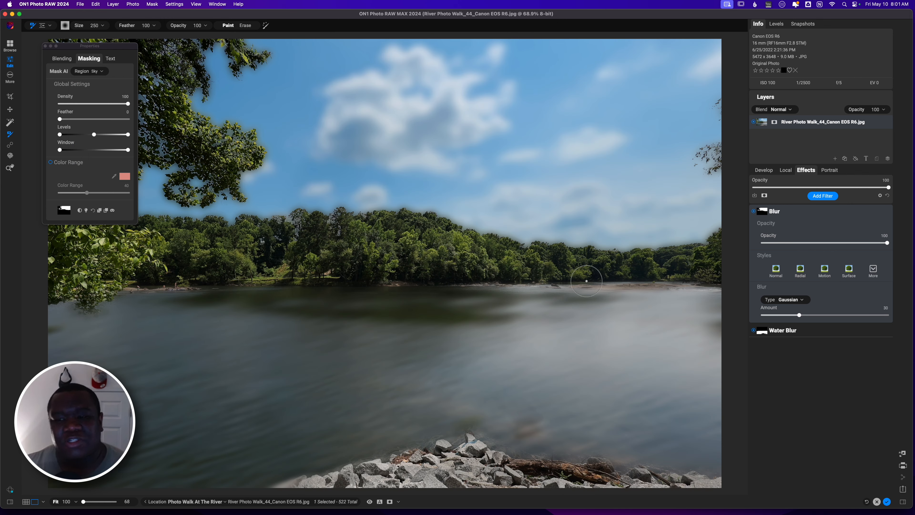
- Apply the Motion style to the sky blur with Distance 49 and Smoothing 6, and increase its mask's Feather
left_click(826, 276)
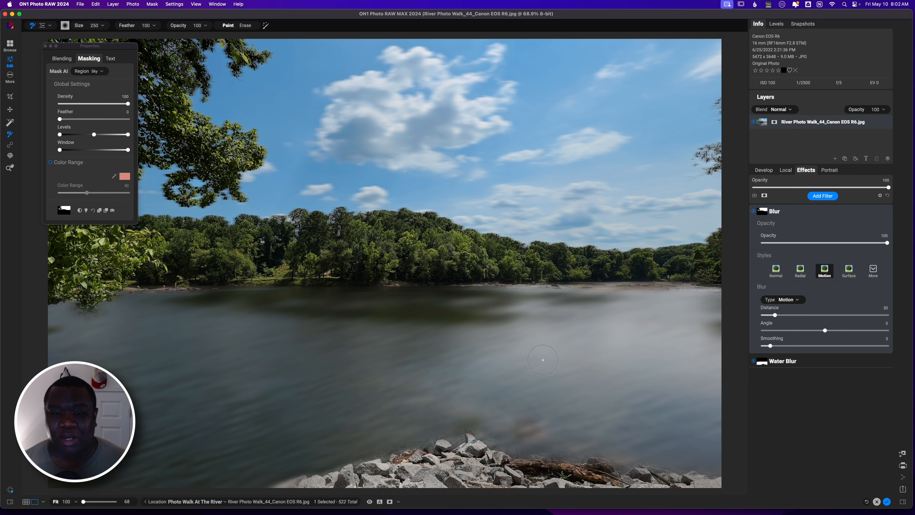
left_click_drag(774, 316, 778, 317)
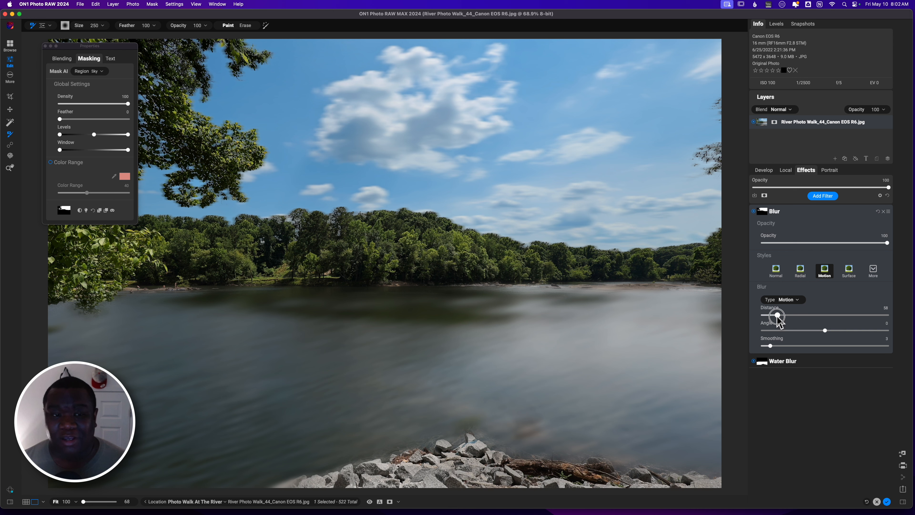
mouse_move(778, 316)
left_mouse_down()
mouse_move(845, 317)
mouse_move(774, 316)
left_mouse_up()
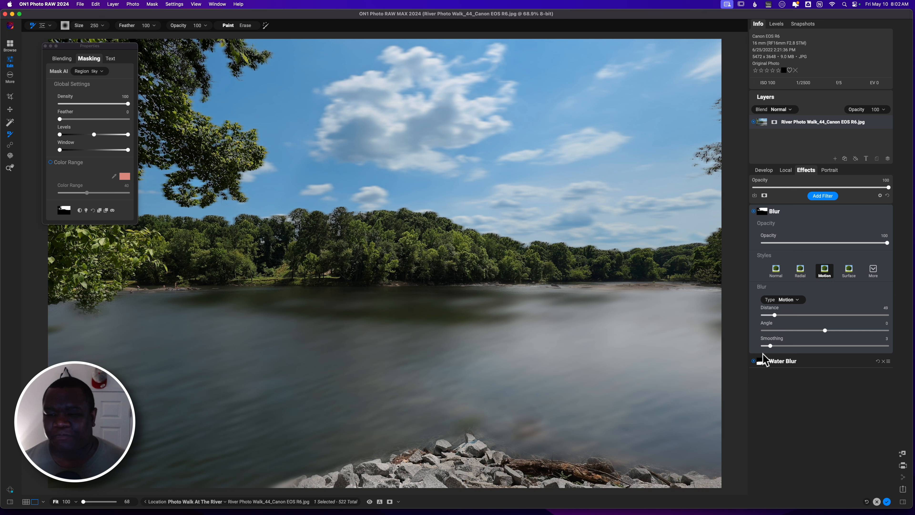
mouse_move(770, 346)
left_mouse_down()
mouse_move(788, 346)
mouse_move(778, 346)
left_mouse_up()
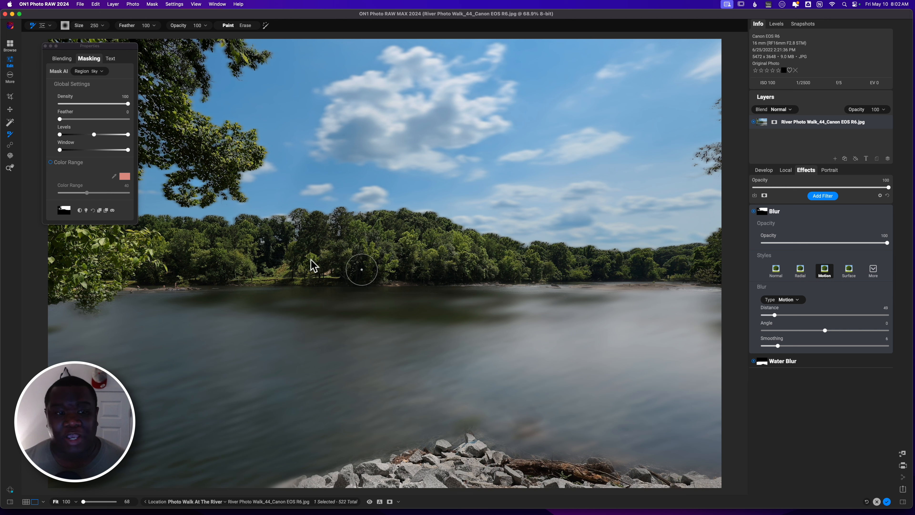
left_click_drag(60, 119, 94, 121)
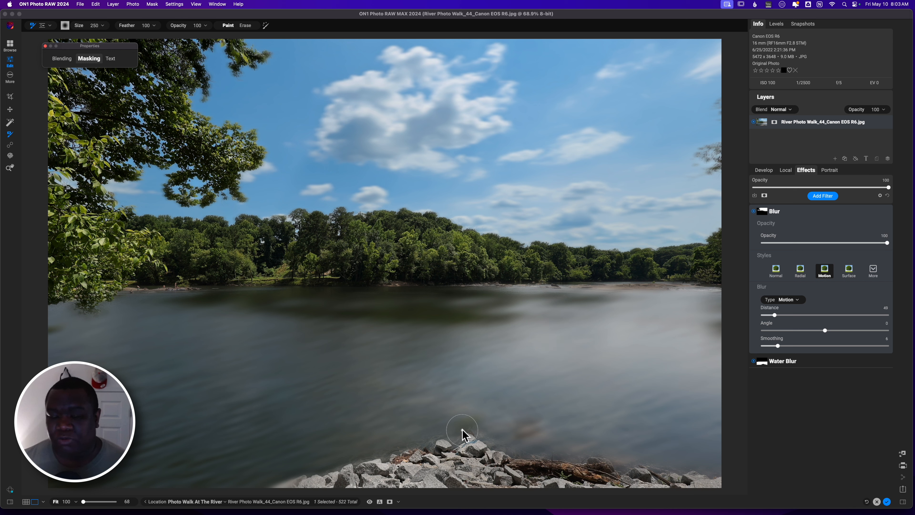
- Rename the sky-masked Blur filter "Sky Blur" and collapse its settings
double_click(776, 212)
type("Sky Blur")
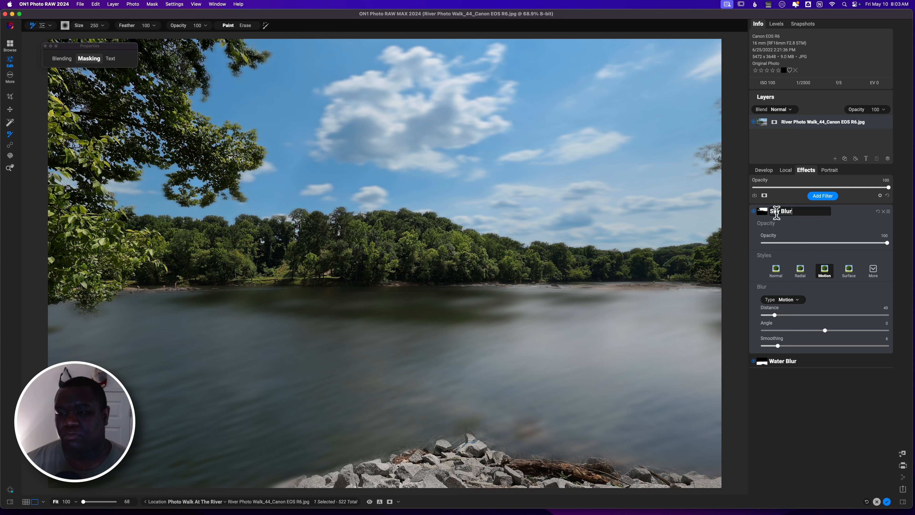
key("Return")
left_click(821, 207)
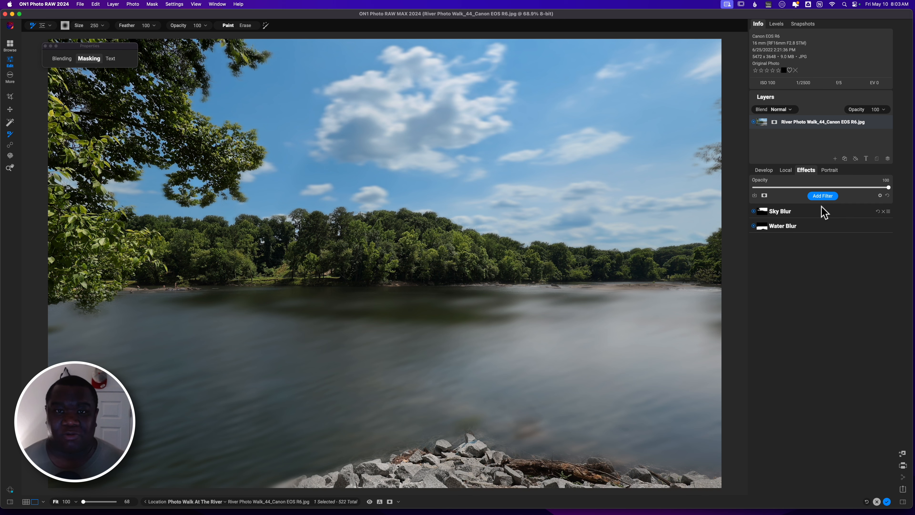
- Add a Split Tone filter with the Warm style and set its blend mode to Color
left_click(824, 196)
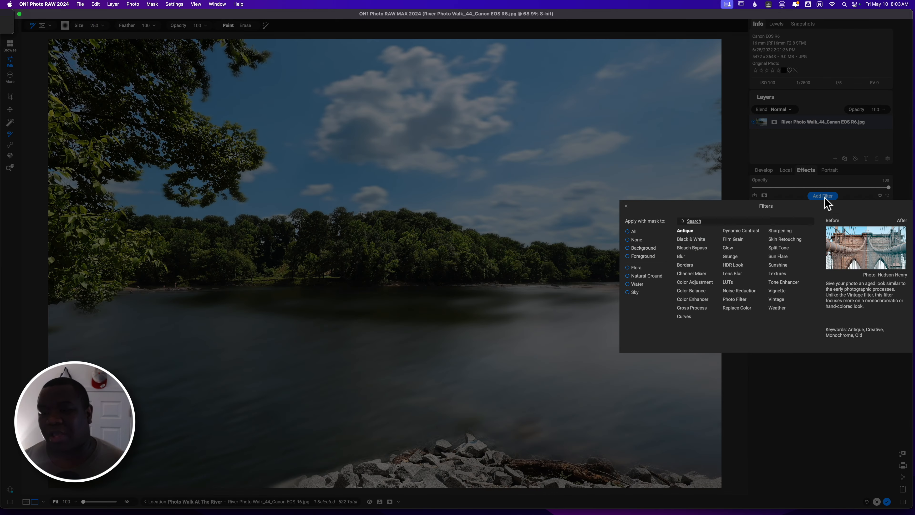
left_click(782, 249)
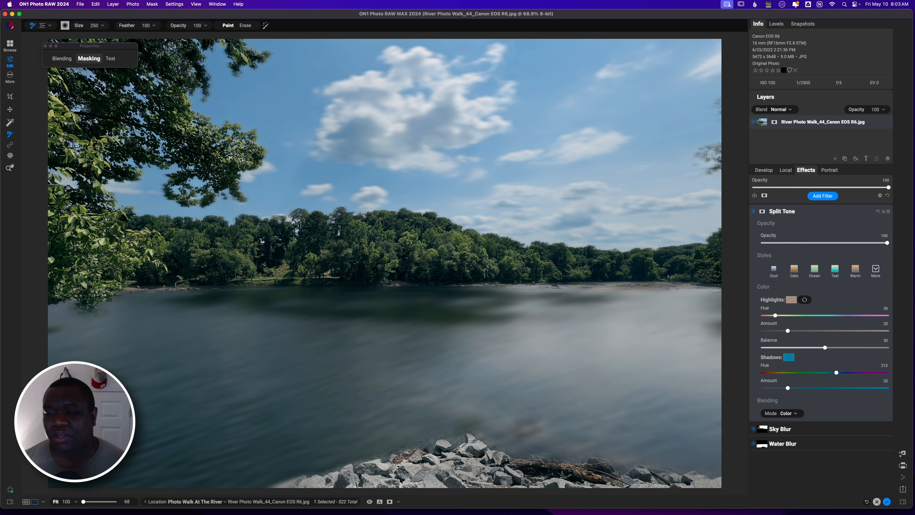
left_click(856, 274)
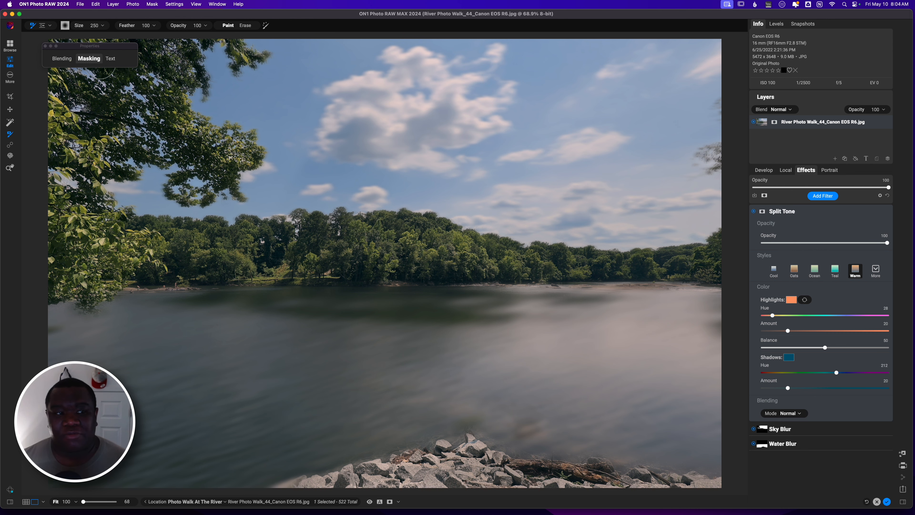
left_click(71, 59)
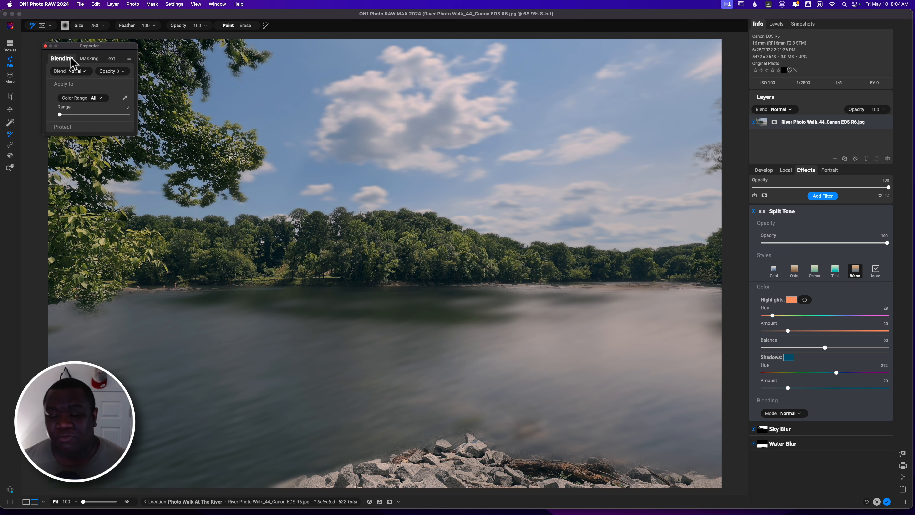
left_click(80, 71)
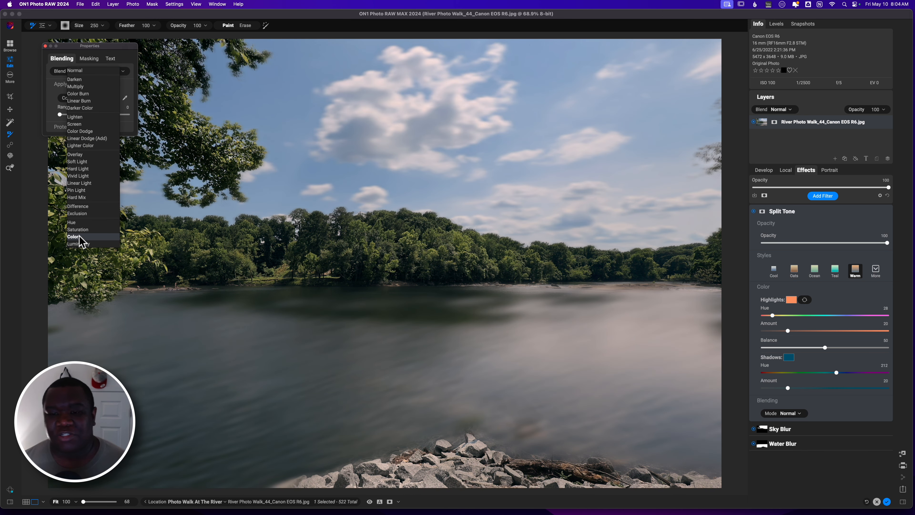
left_click(74, 237)
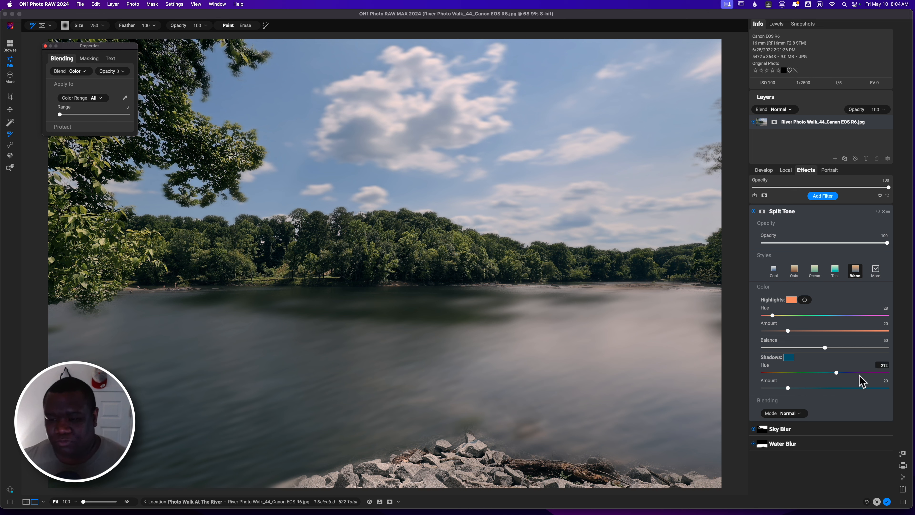
- Lower the Split Tone filter's Opacity to 78 and compare the photo with the filter off and on
left_click(886, 244)
left_click_drag(885, 244, 860, 243)
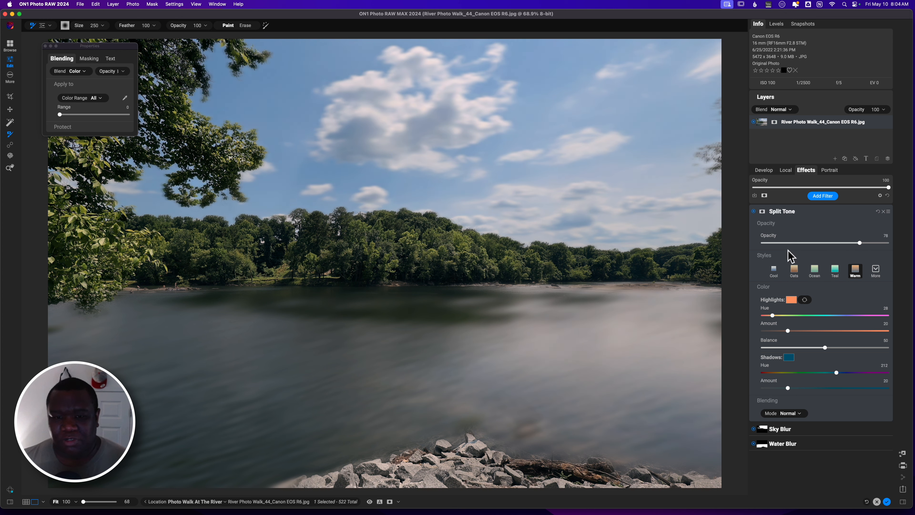
left_click(754, 212)
left_click(753, 211)
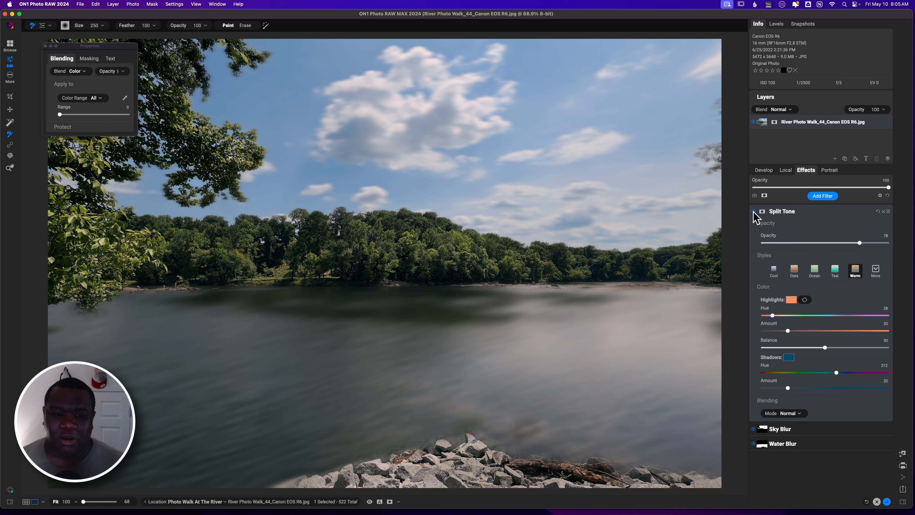
left_click(753, 211)
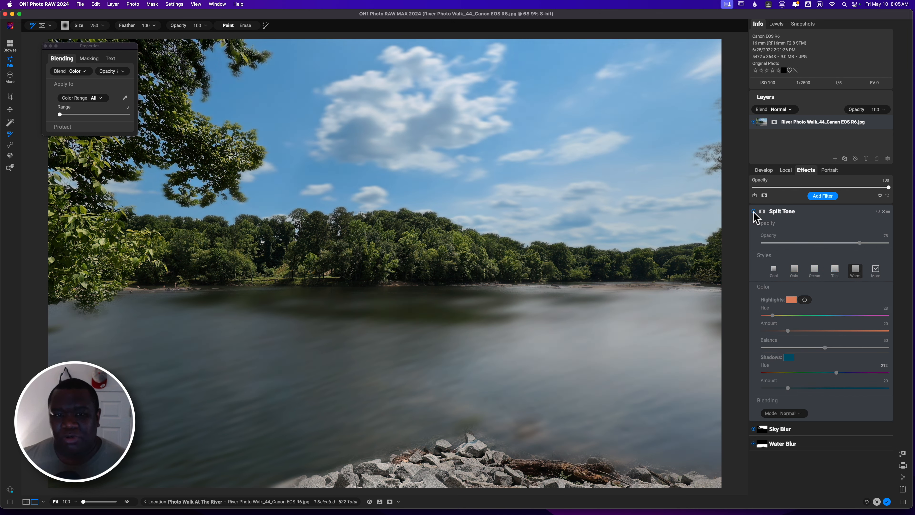
left_click(753, 211)
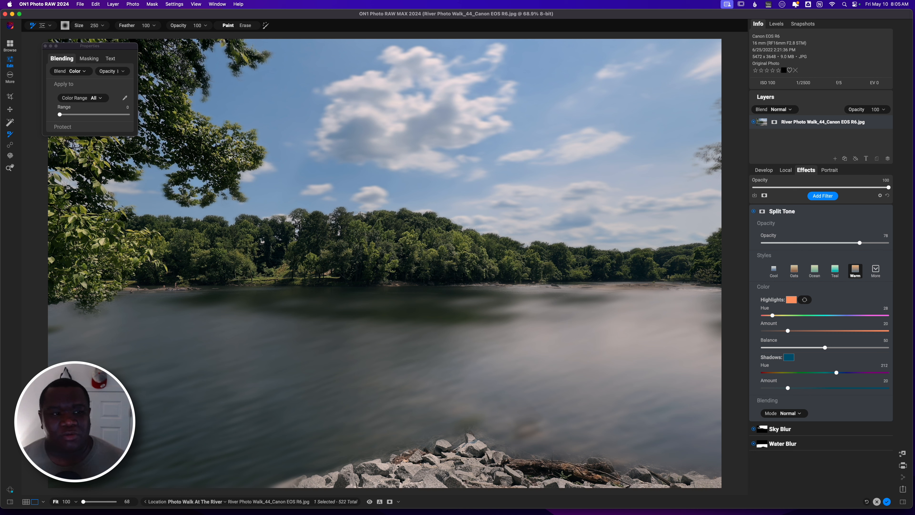
- Add a luminosity mask to the Split Tone filter, invert it, and check the result in the mask view
left_click(89, 58)
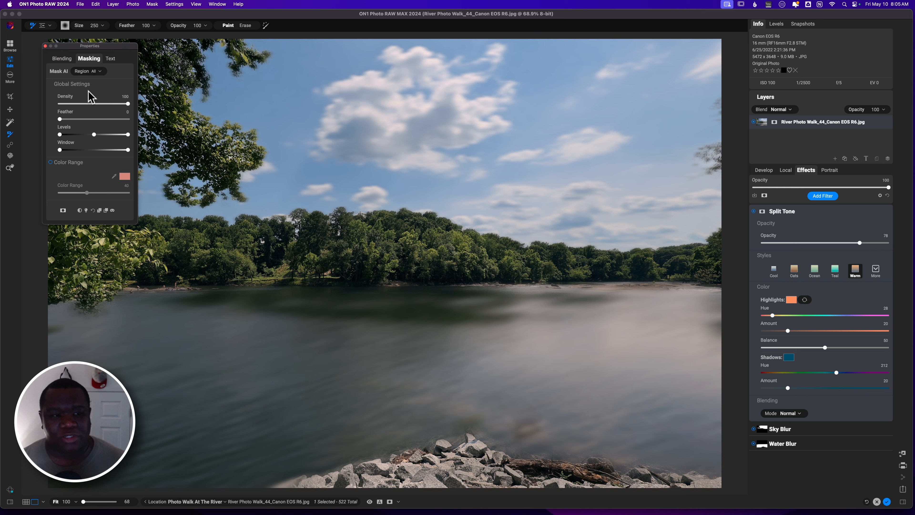
left_click(86, 210)
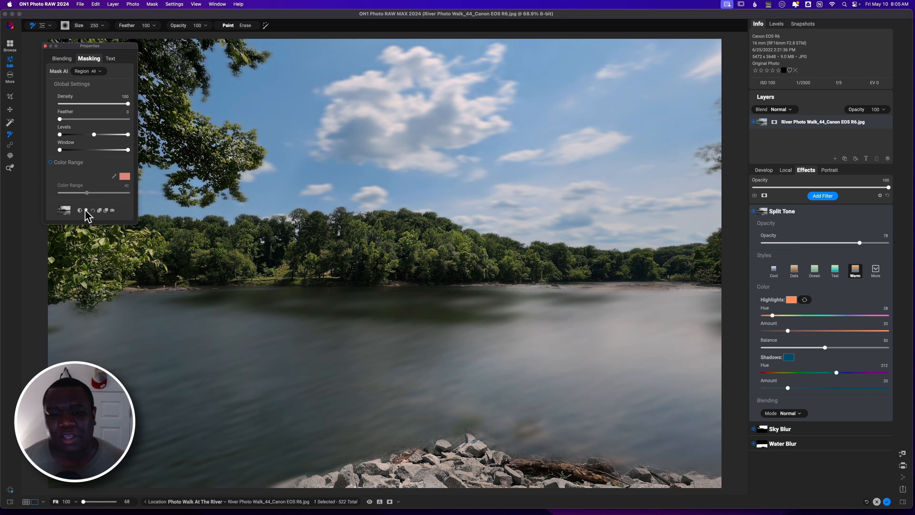
key("o")
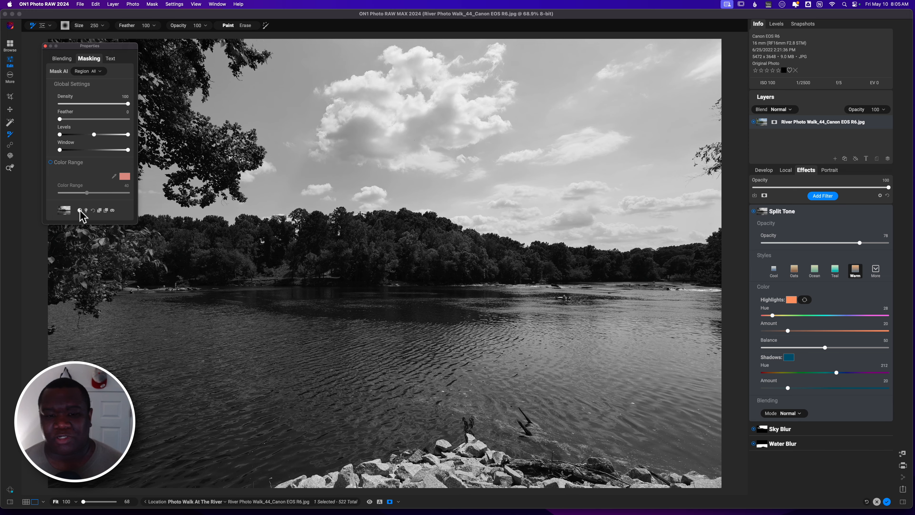
left_click(80, 210)
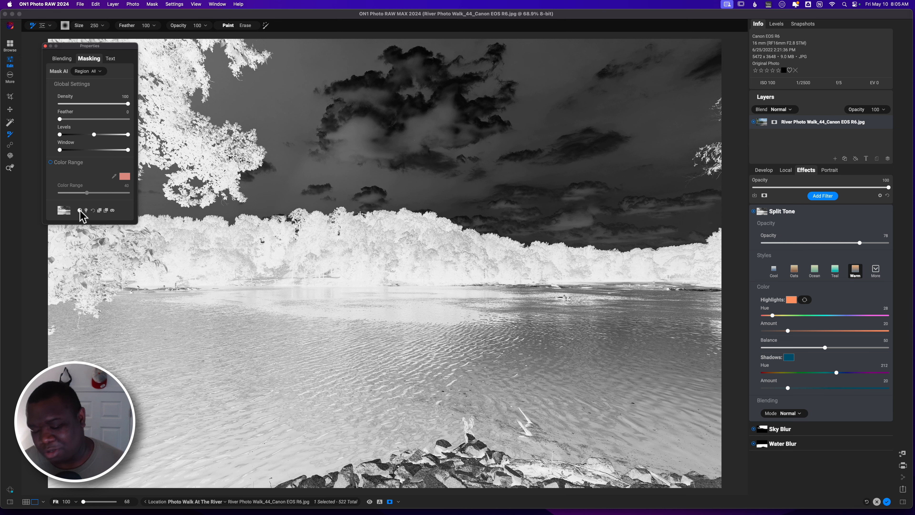
left_click(79, 210)
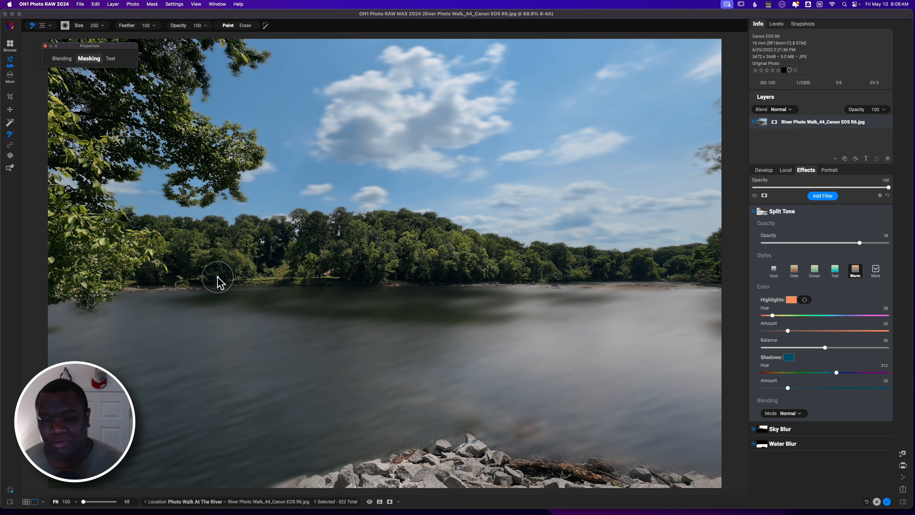
key("o")
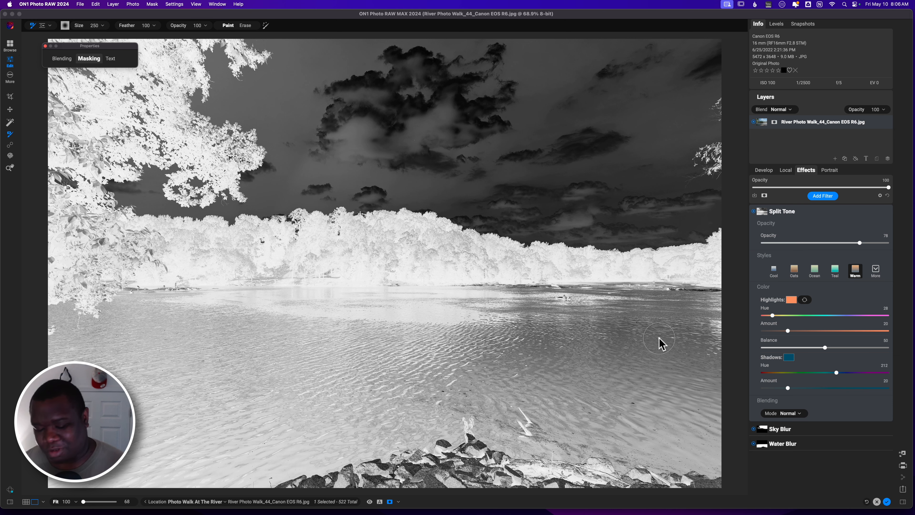
key("super+m")
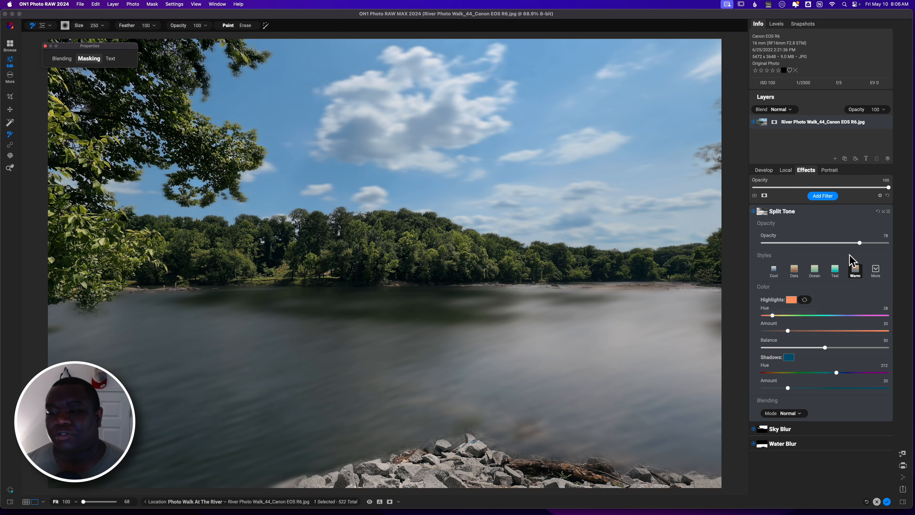
- Raise the Split Tone filter's Opacity to 100 and, with its mask displayed, set the mask's Feather to 17
left_click(860, 243)
left_click_drag(860, 244, 888, 244)
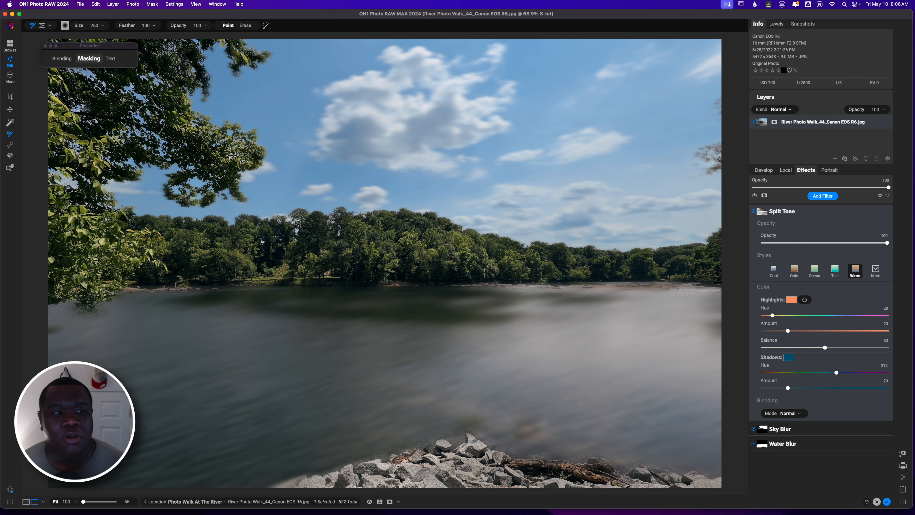
left_click(88, 58)
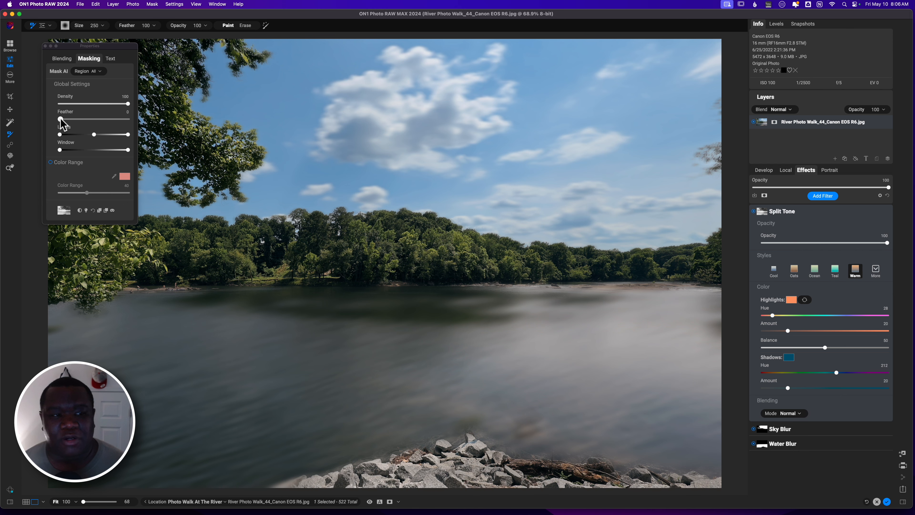
key("super+m")
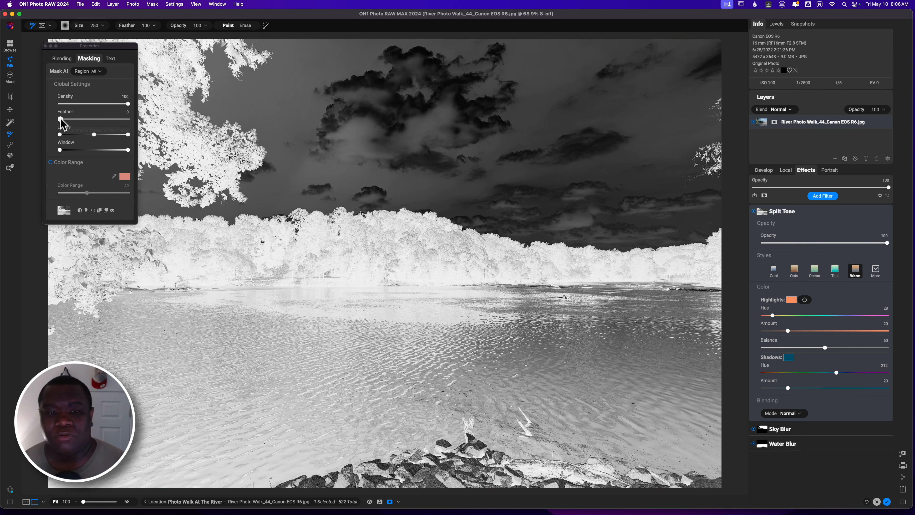
left_click(60, 119)
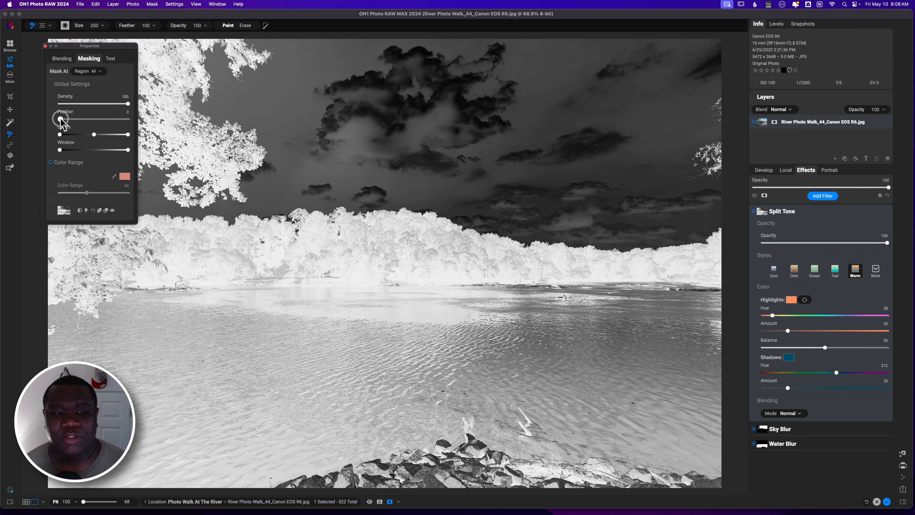
left_click_drag(60, 119, 71, 120)
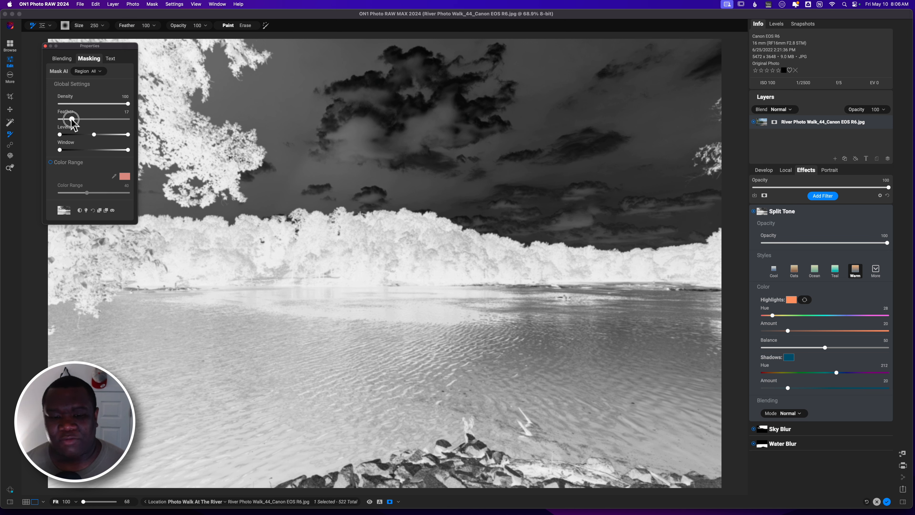
- Raise the Split Tone mask's Feather to 18, hide the mask view, and compare the photo with the filter off and on
left_click_drag(72, 120, 74, 120)
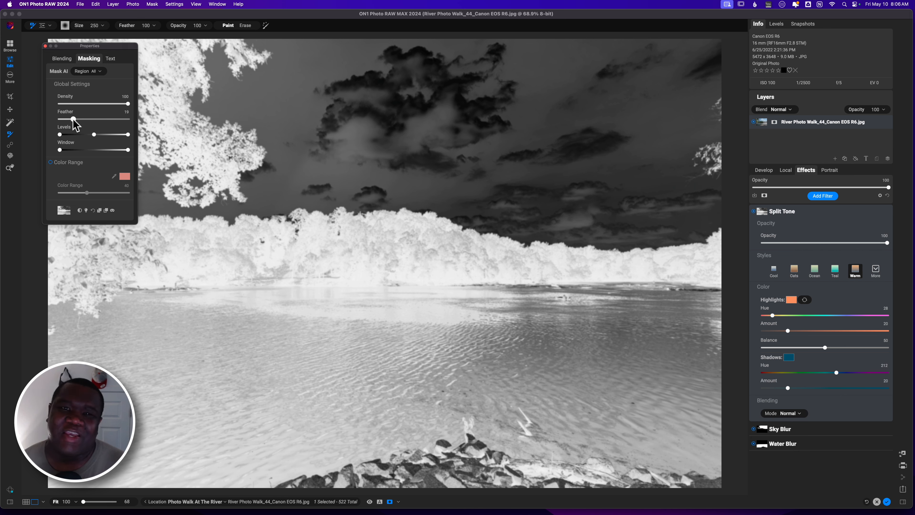
key("o")
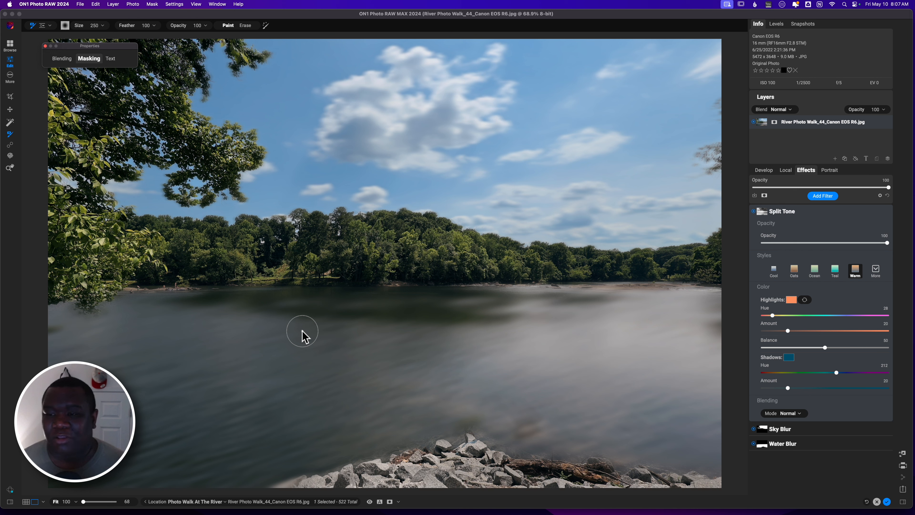
left_click(753, 214)
left_click(754, 212)
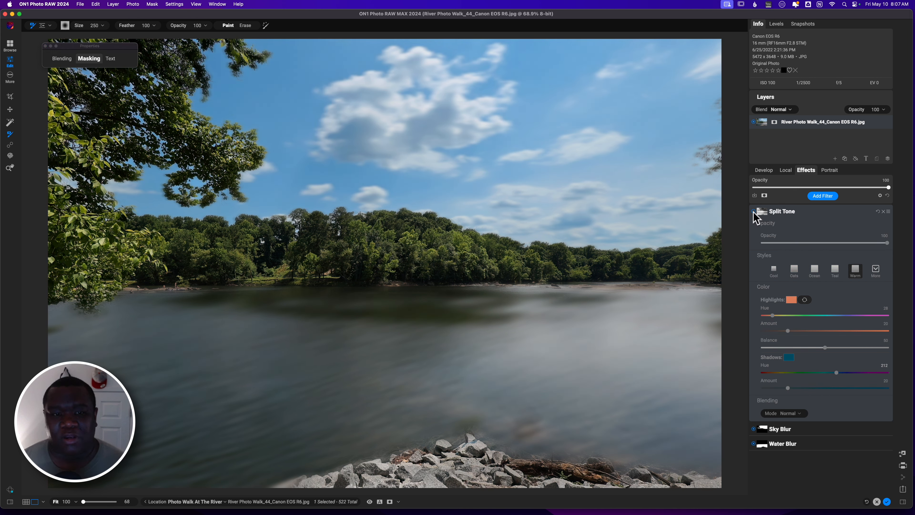
left_click(753, 211)
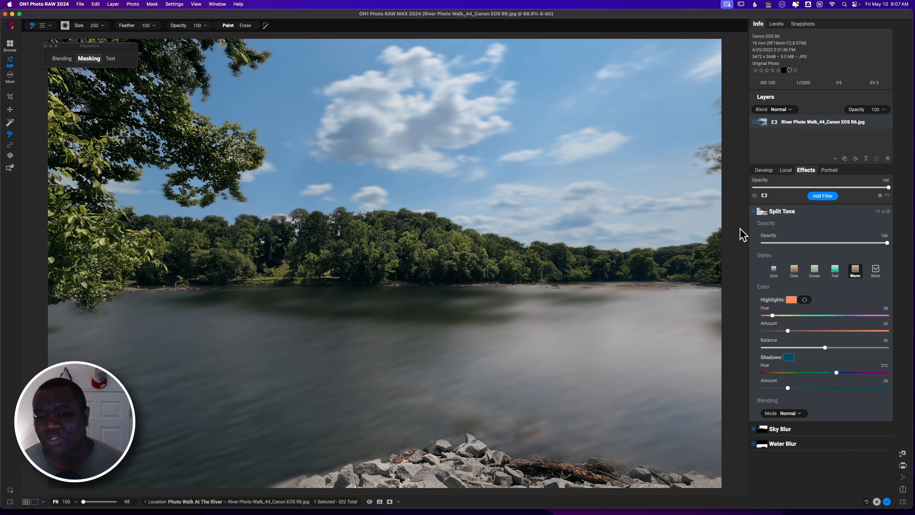
- Position a Linear Top gradient on the Split Tone mask, extend its fade to the treeline, and compare the photo with the filter off and on
key("o")
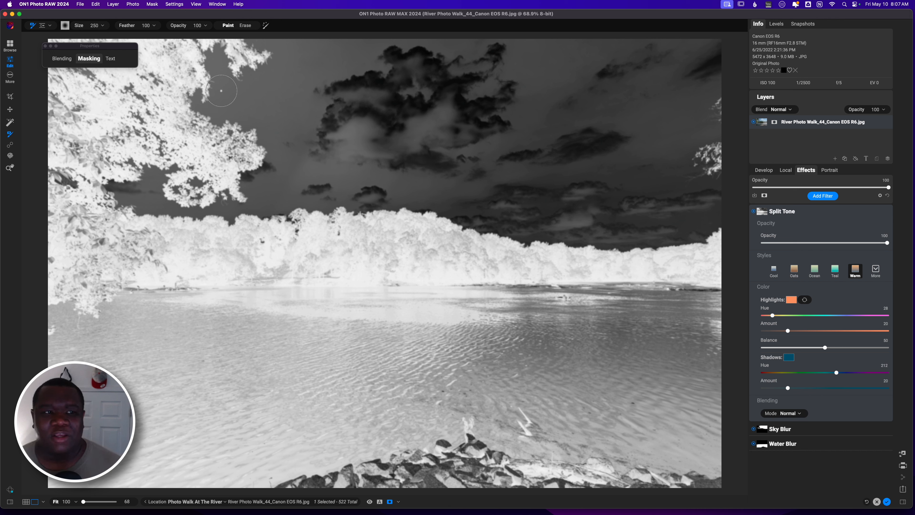
left_click(90, 59)
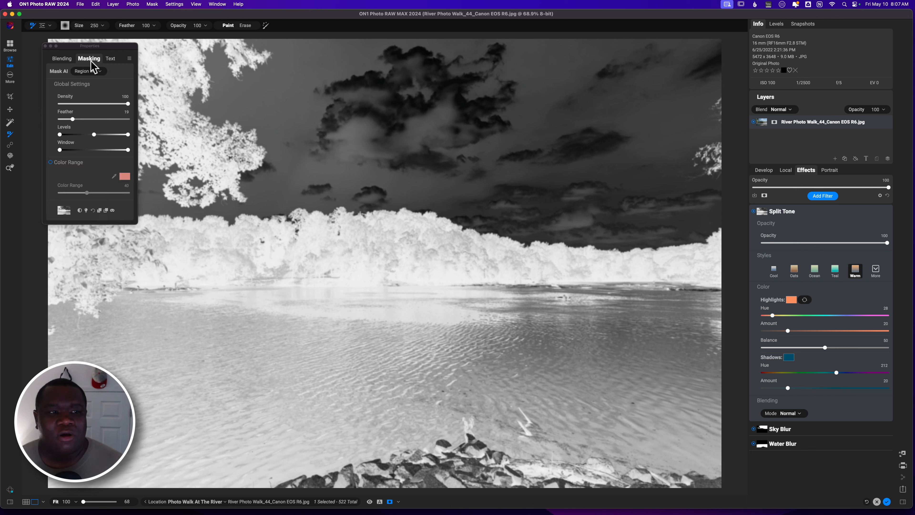
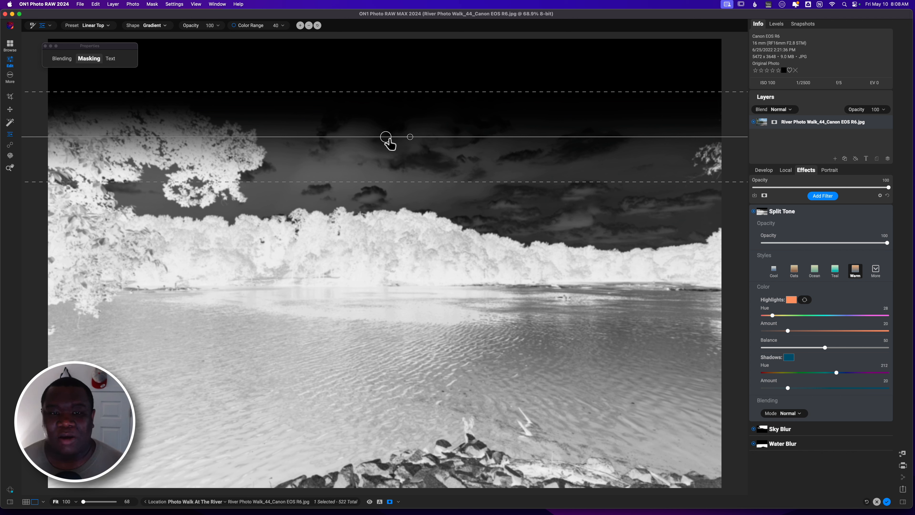
left_click_drag(387, 138, 388, 114)
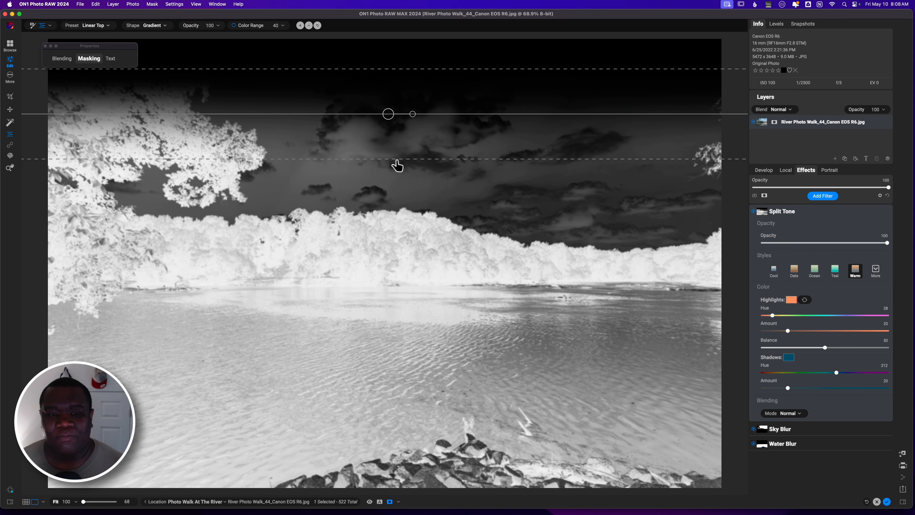
left_click_drag(396, 163, 397, 229)
left_click_drag(388, 113, 389, 136)
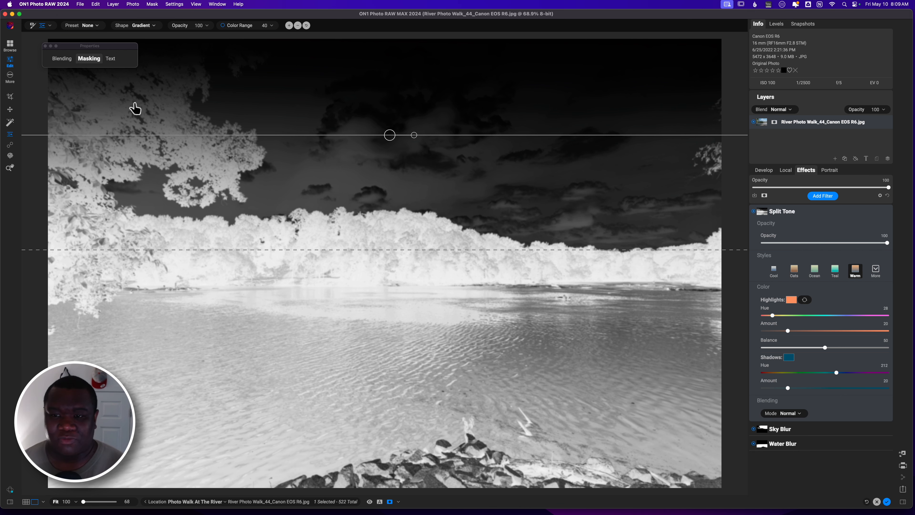
key("super+m")
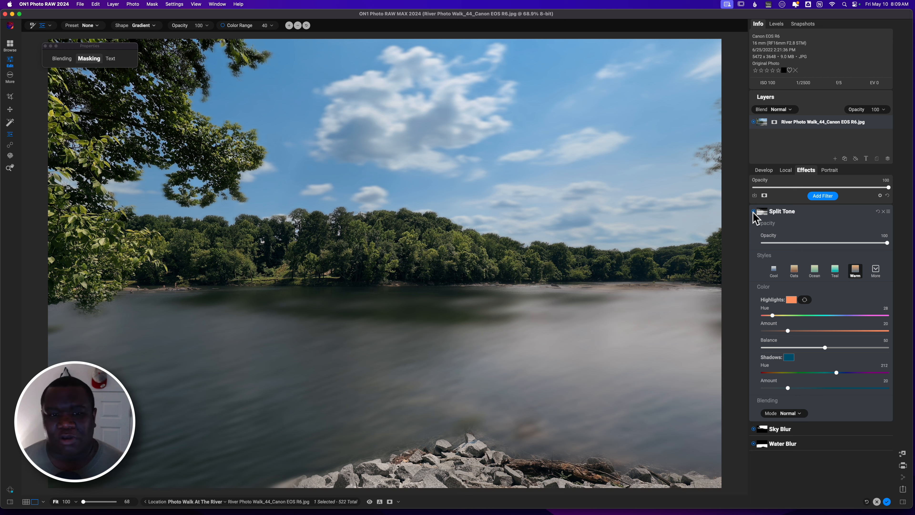
left_click(754, 212)
left_click(754, 211)
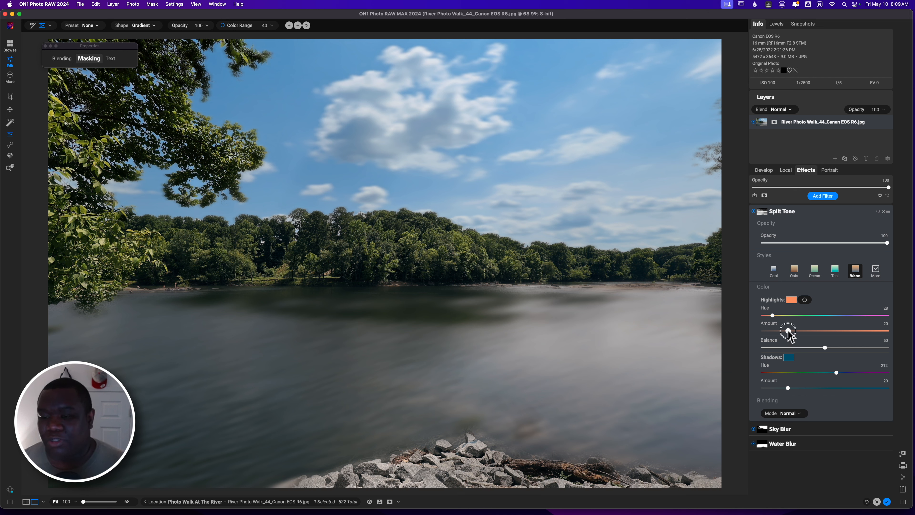
- Set the Split Tone filter's Highlights Amount to 26, Shadows Amount to 23 and Balance to 63, and collapse the filter
left_click_drag(788, 332, 795, 330)
left_click_drag(788, 389, 791, 388)
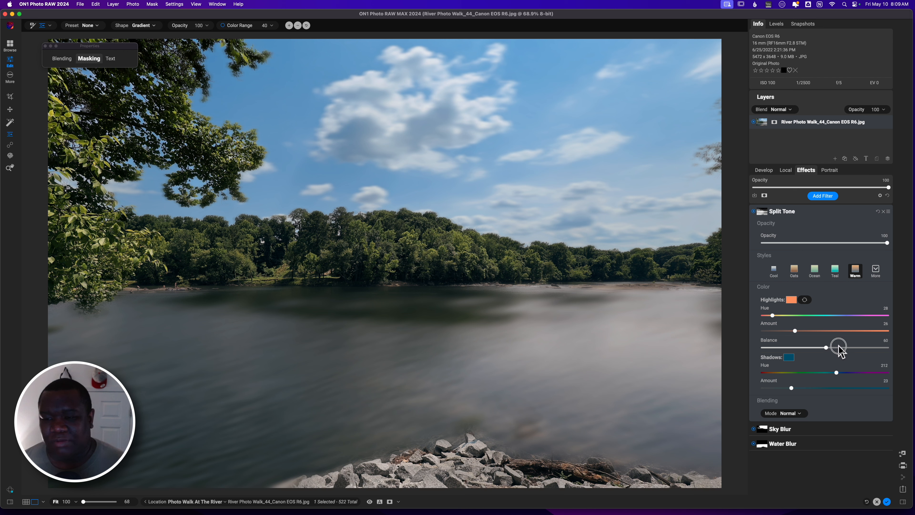
left_click_drag(838, 346, 841, 346)
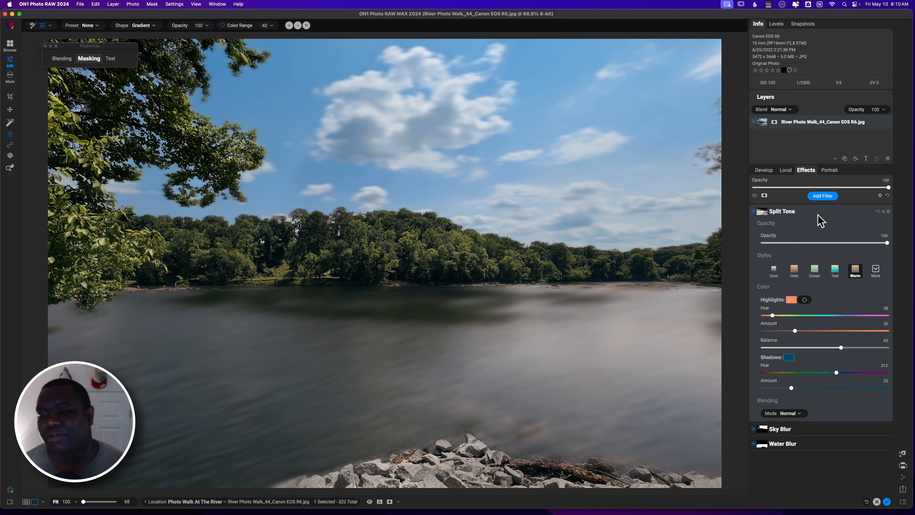
left_click(809, 212)
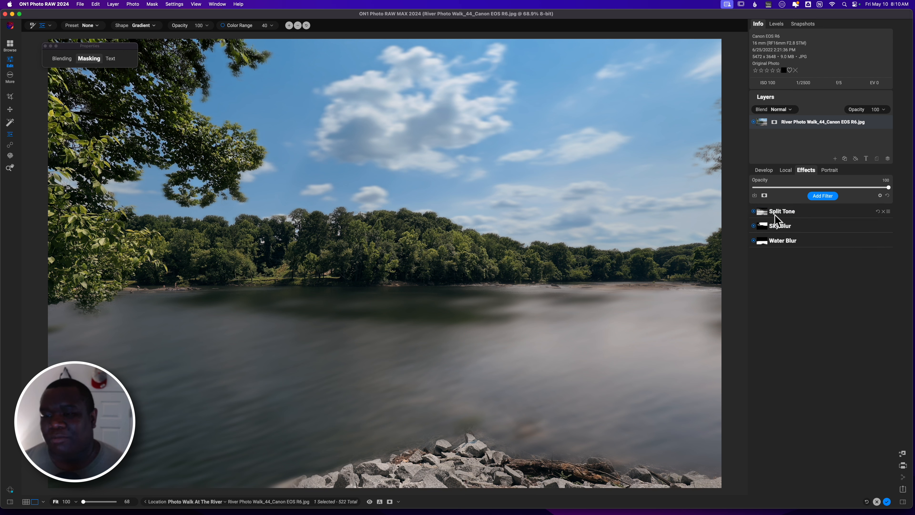
- Add a Color Enhancer filter with the Foliage style and lower its Opacity to 74
left_click(823, 197)
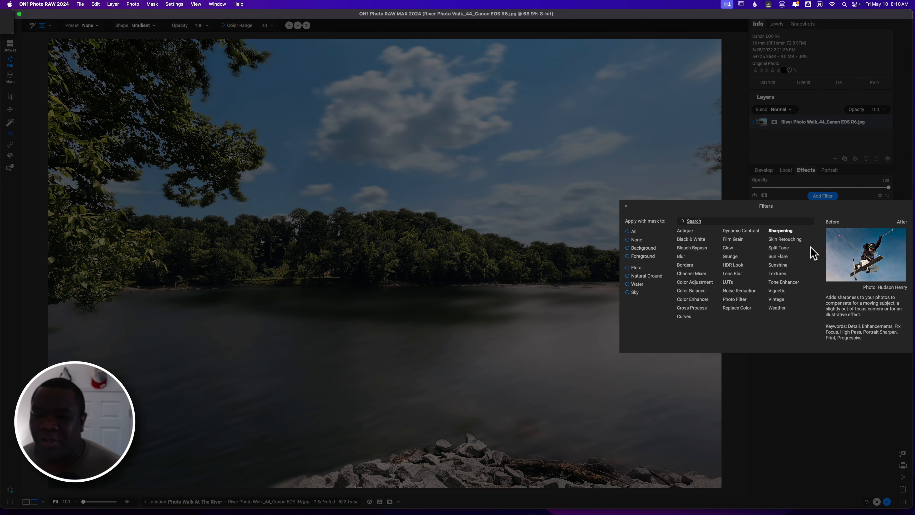
left_click(702, 301)
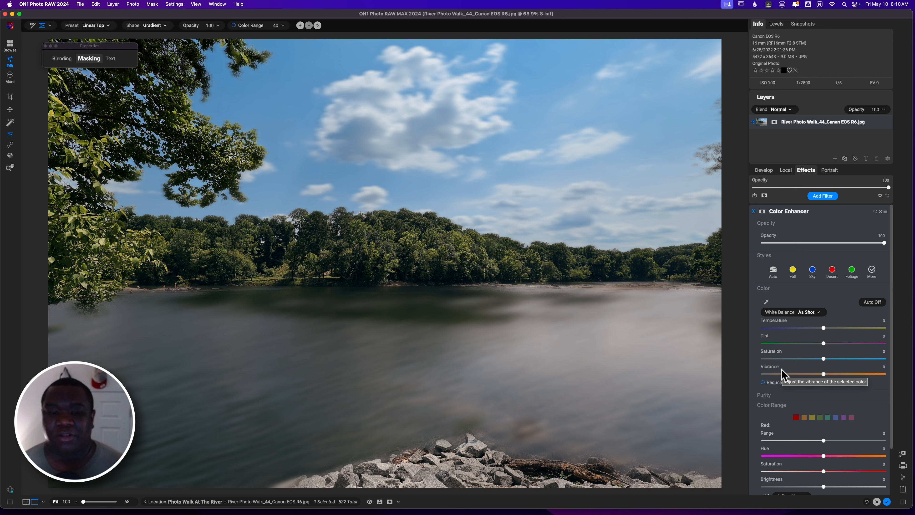
left_click(851, 272)
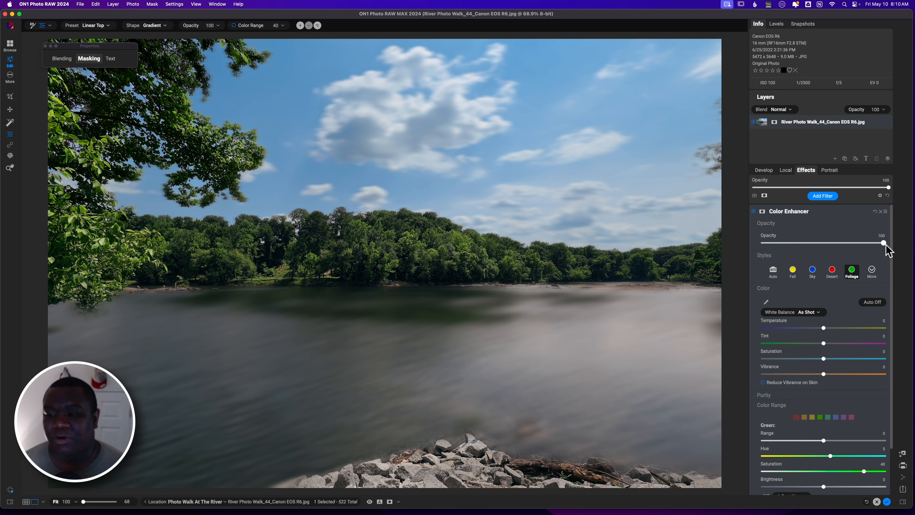
left_click_drag(884, 243, 852, 243)
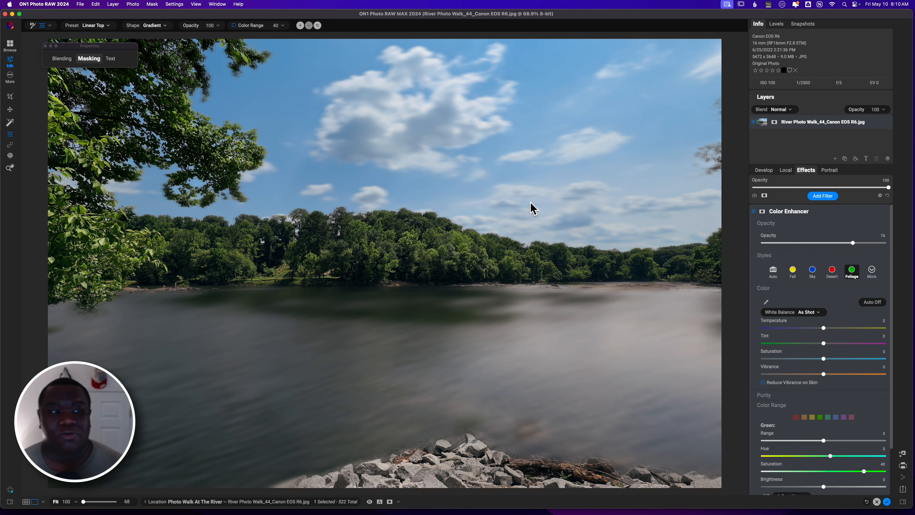
- Set the foliage Color Enhancer filter's blend mode to Color and reduce its Opacity to 64
left_click(89, 58)
left_click(55, 58)
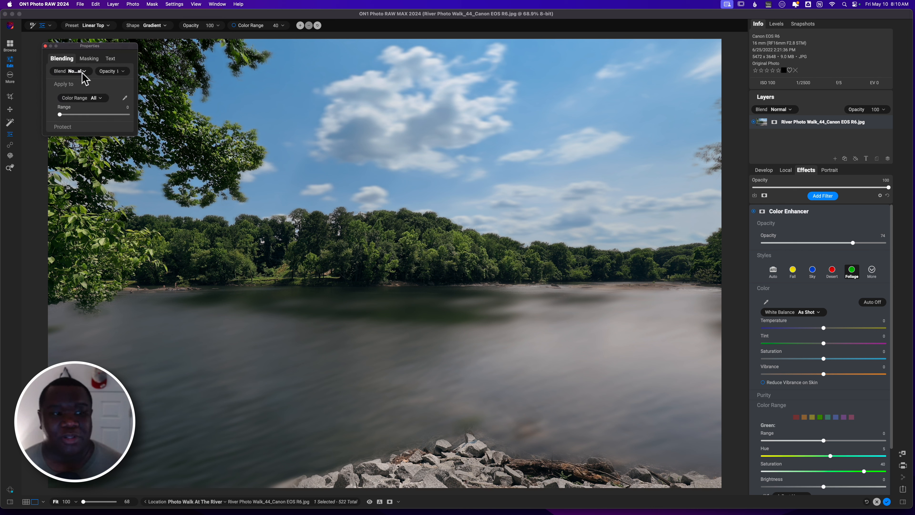
left_click(87, 70)
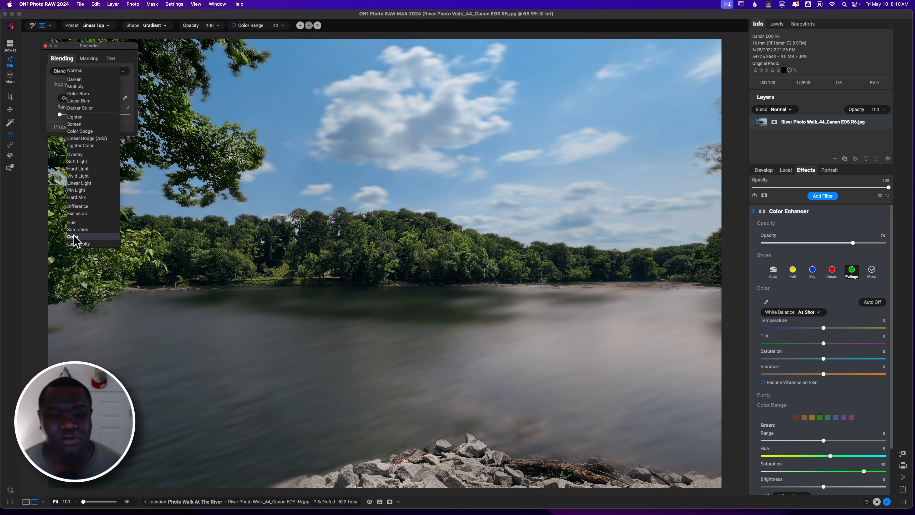
left_click(73, 235)
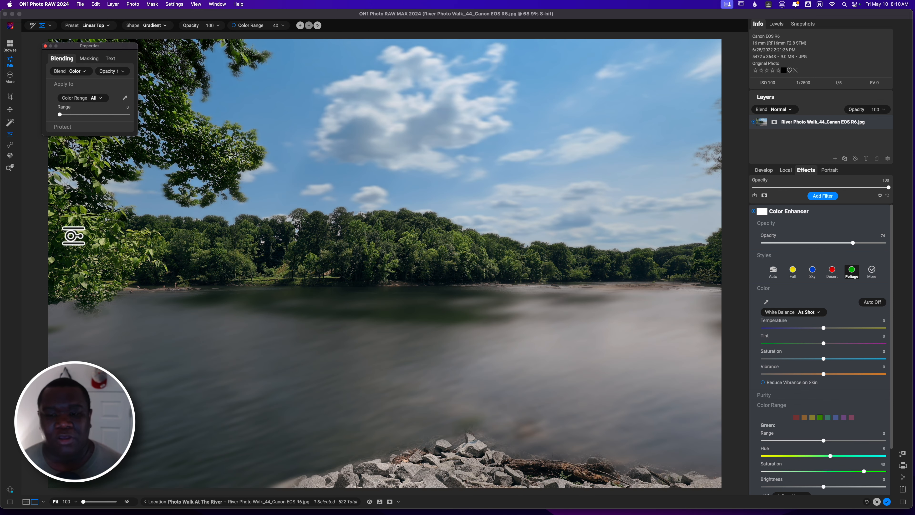
left_click_drag(853, 246, 840, 247)
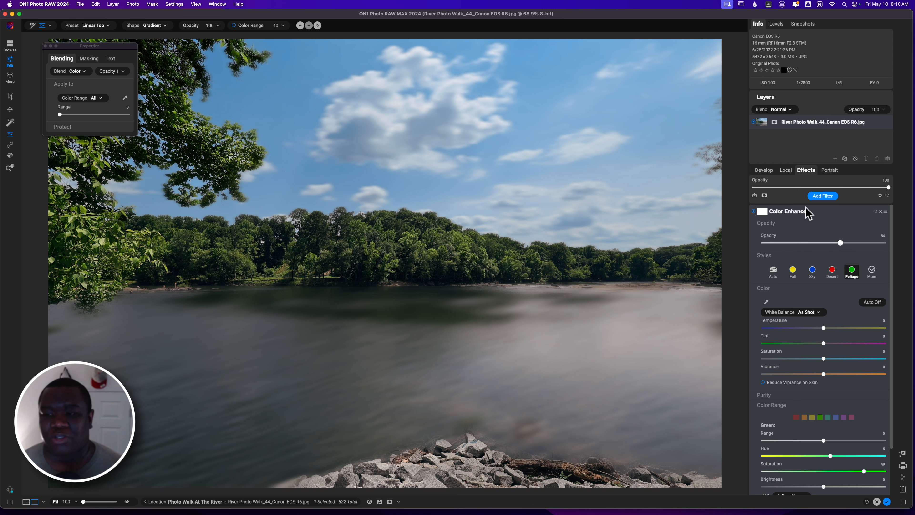
- Compare the photo with the foliage Color Enhancer off and on, and rename the filter Trees
left_click(753, 212)
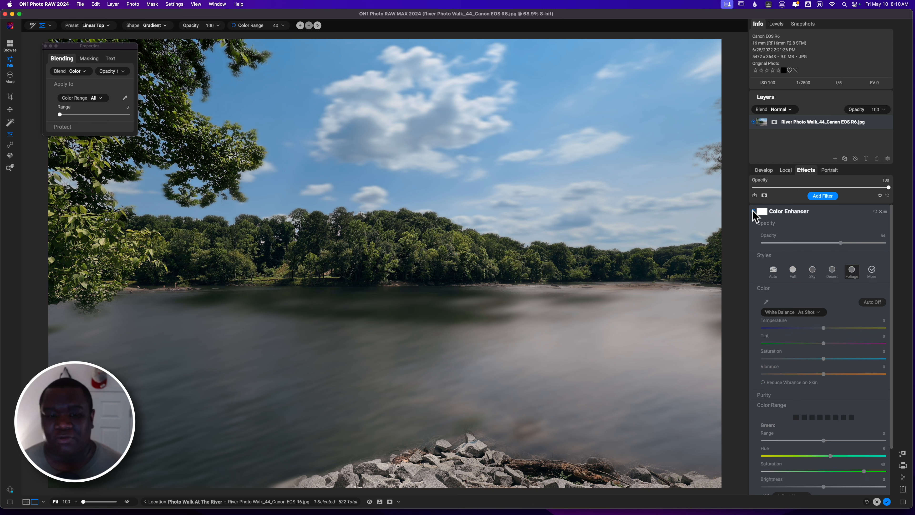
left_click(753, 212)
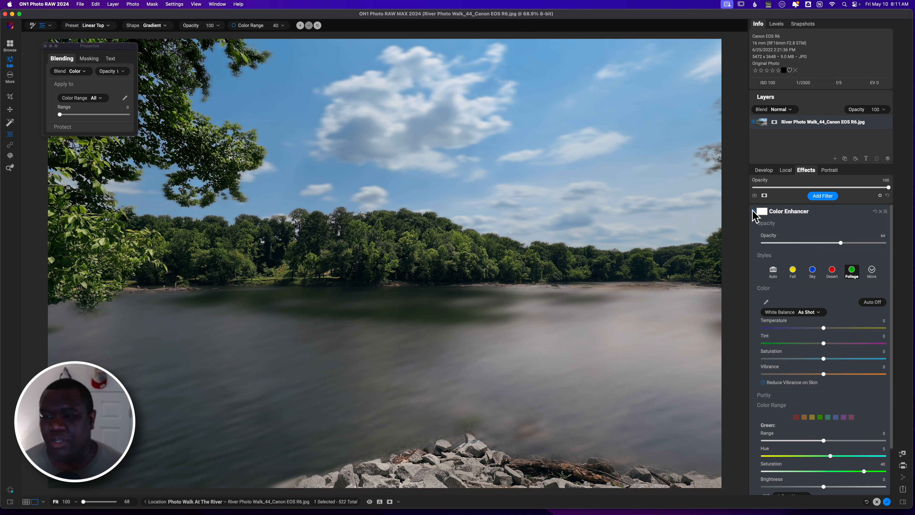
left_click(804, 213)
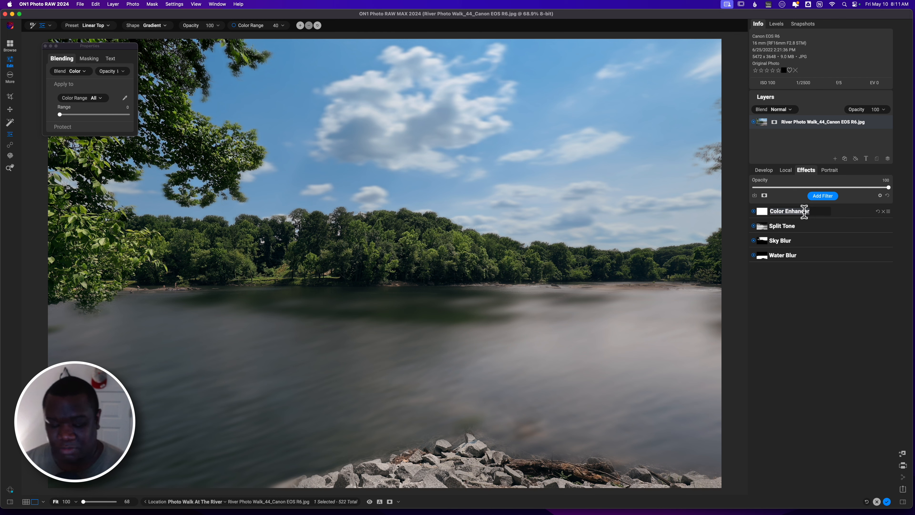
- Add a second Color Enhancer filter, compare the photo with it off and on, and set its Temperature to 14
left_click(822, 196)
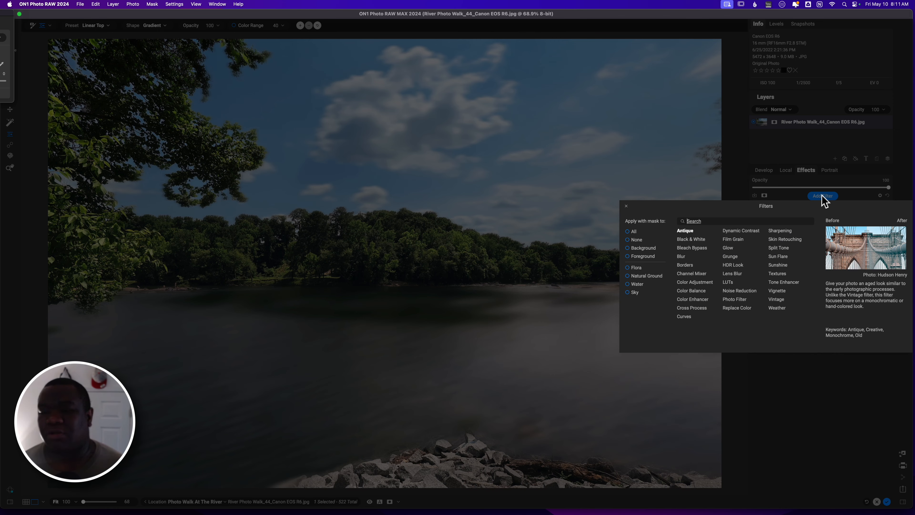
left_click(705, 300)
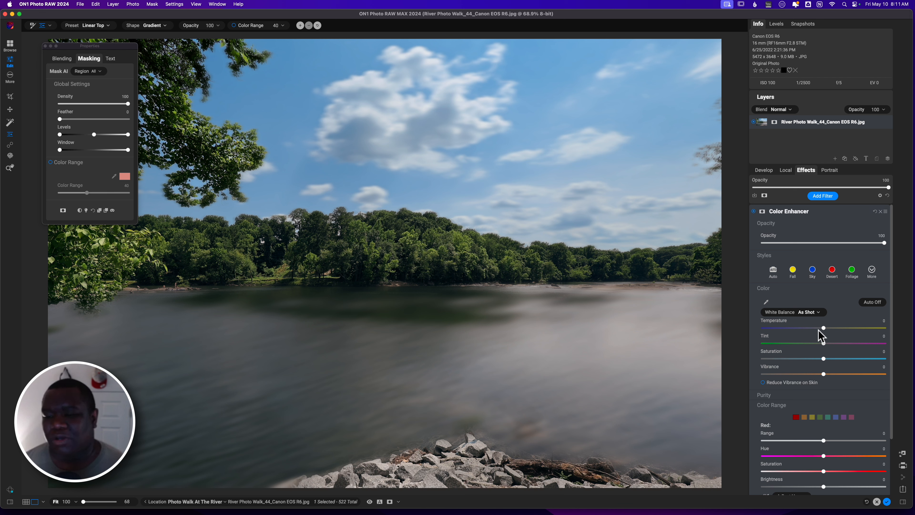
left_click_drag(824, 329, 836, 329)
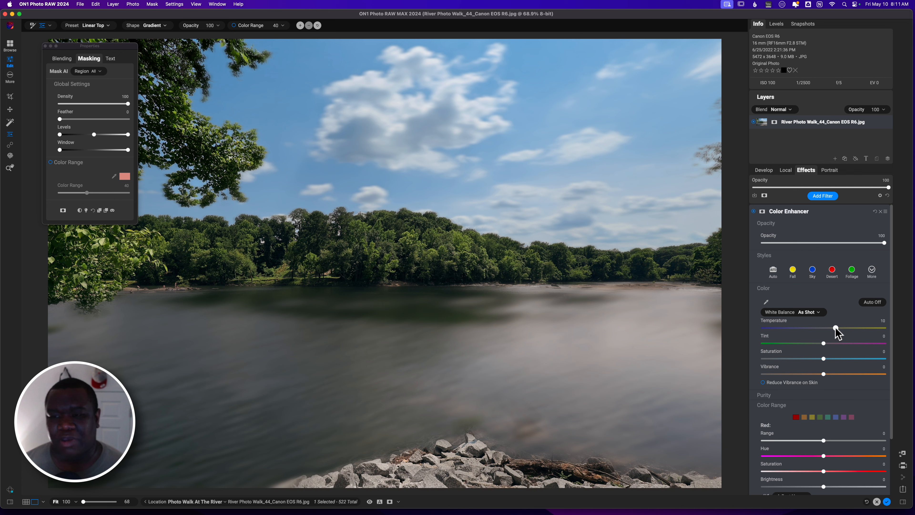
left_click(754, 212)
left_click(753, 211)
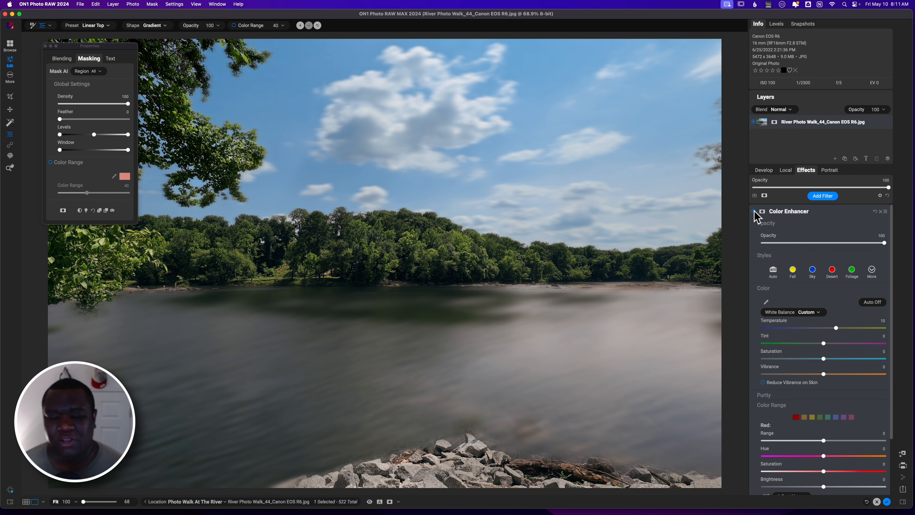
left_click_drag(837, 329, 838, 331)
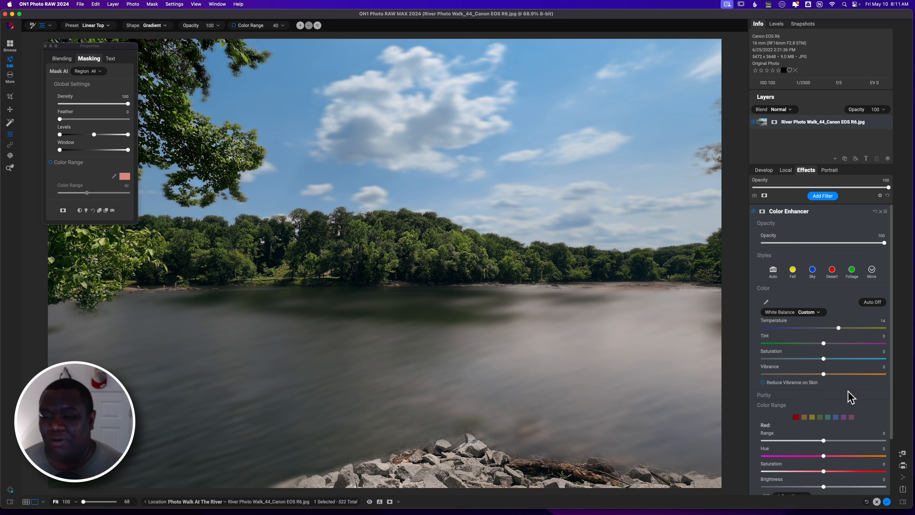
- Adjust the new Color Enhancer's Blue range to Hue -9, Saturation 4 and Brightness -1
left_click(836, 417)
scroll(886, 418, "down", 3)
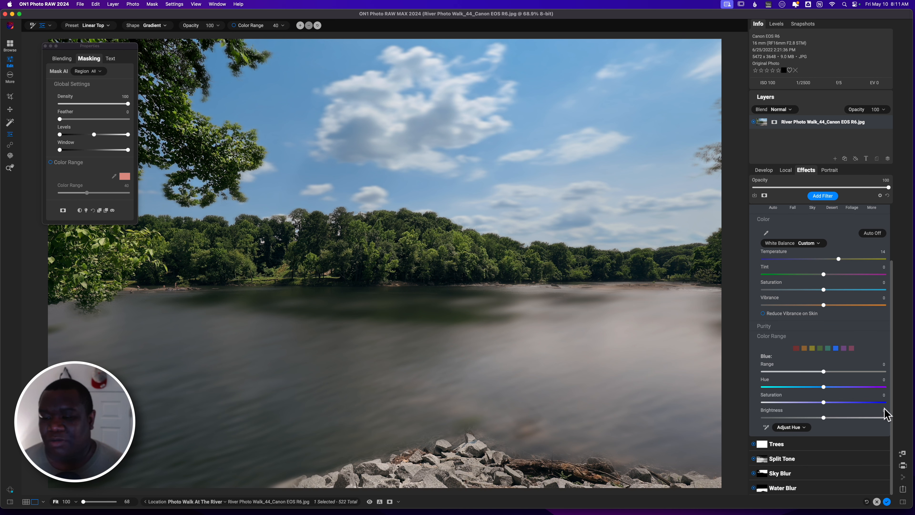
left_click_drag(823, 418, 812, 388)
left_click_drag(823, 402, 828, 402)
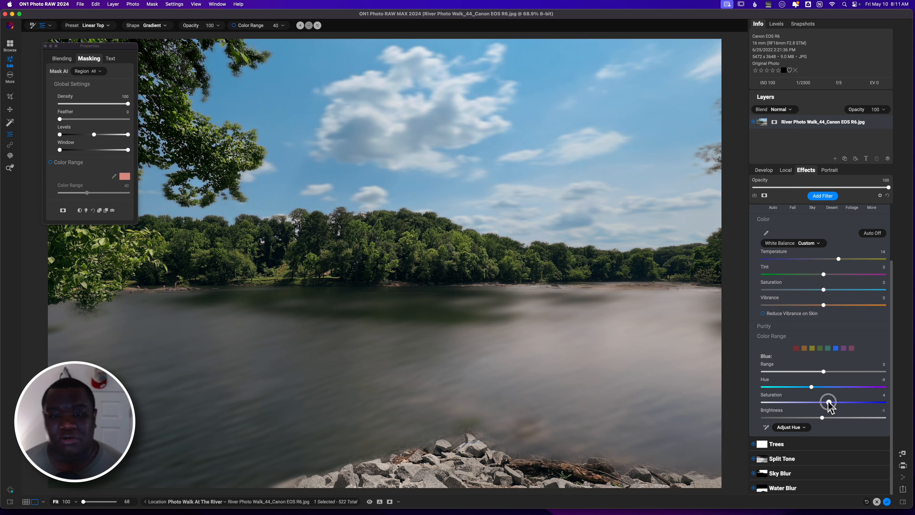
- Set the Aqua range's Saturation to 5 in the new Color Enhancer filter
left_click(828, 348)
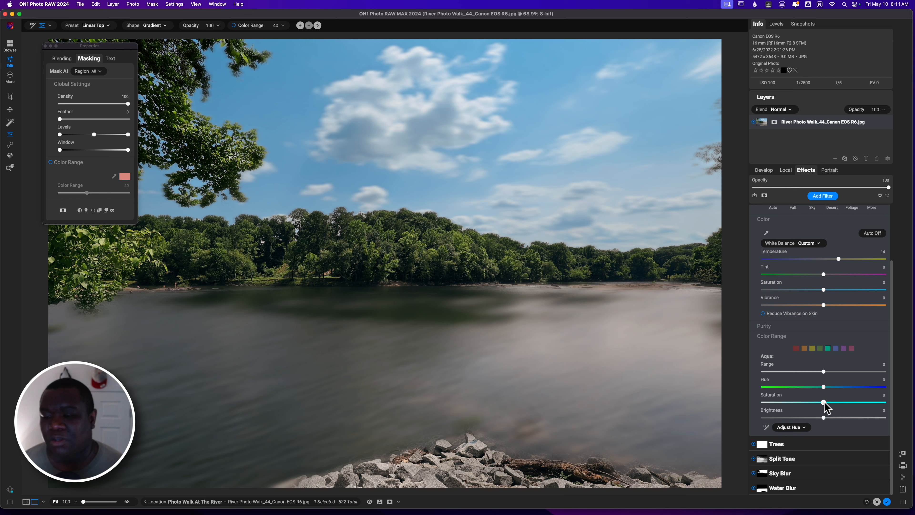
left_click_drag(825, 402, 830, 402)
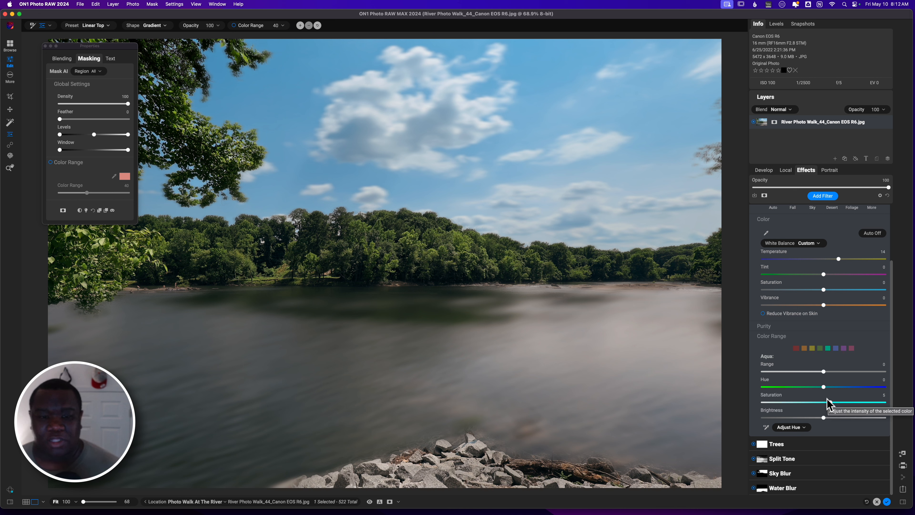
left_click_drag(828, 404, 827, 403)
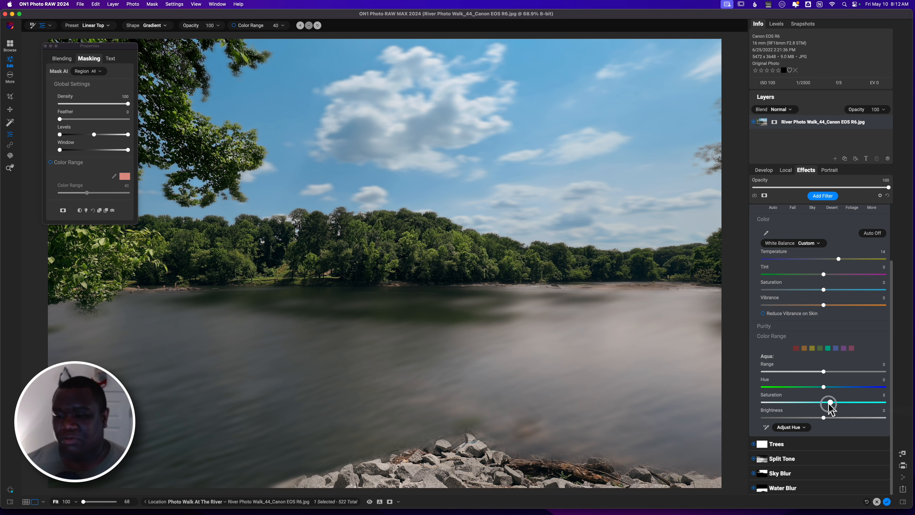
- Raise the new Color Enhancer's Temperature to 26 and its Vibrance to 17
left_click_drag(891, 396, 897, 337)
scroll(897, 337, "up", 2)
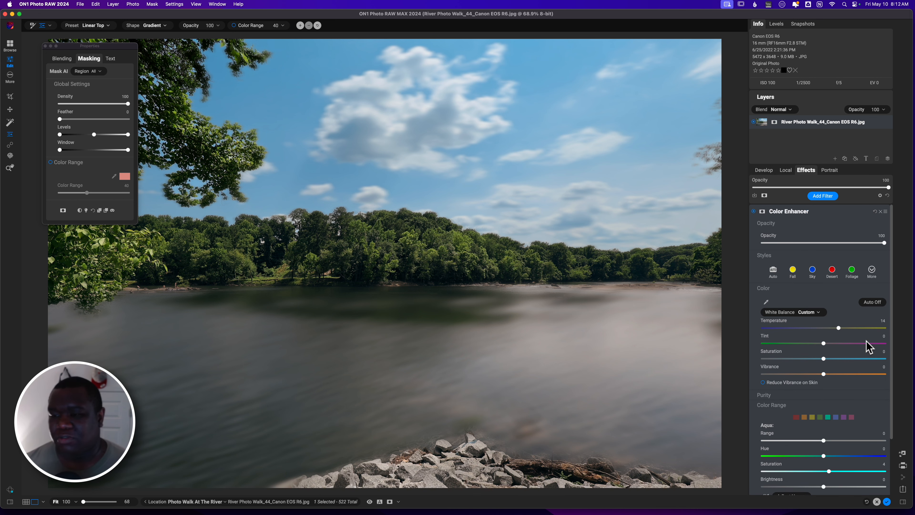
left_click_drag(840, 327, 846, 328)
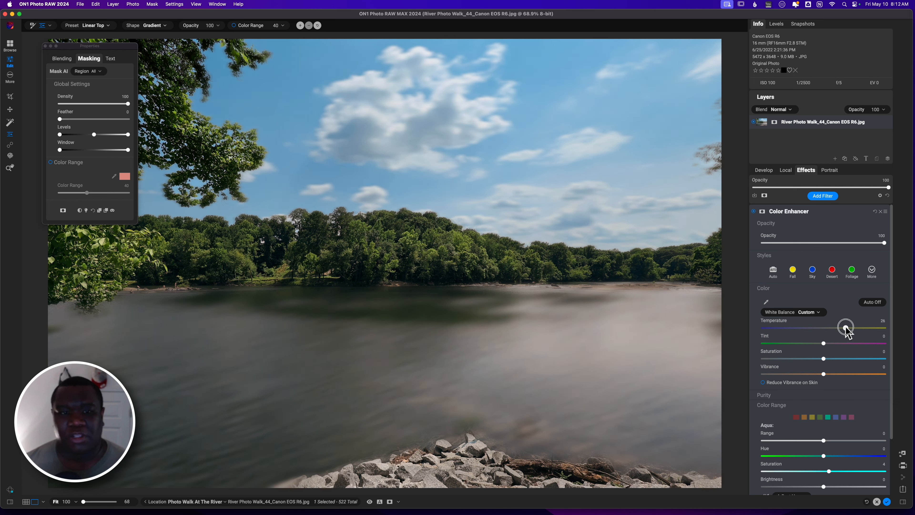
left_click_drag(824, 373, 846, 374)
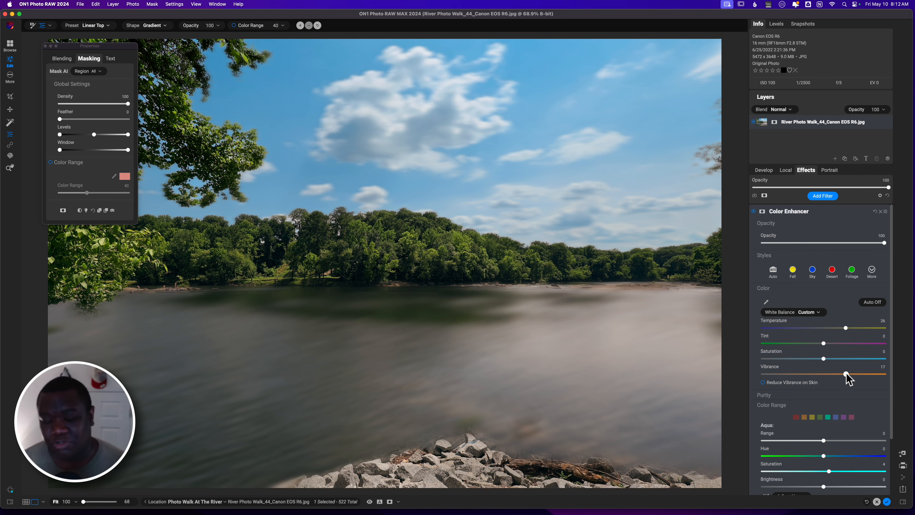
- Compare the edited photo with the original and collapse the Color Enhancer filter
key("backslash")
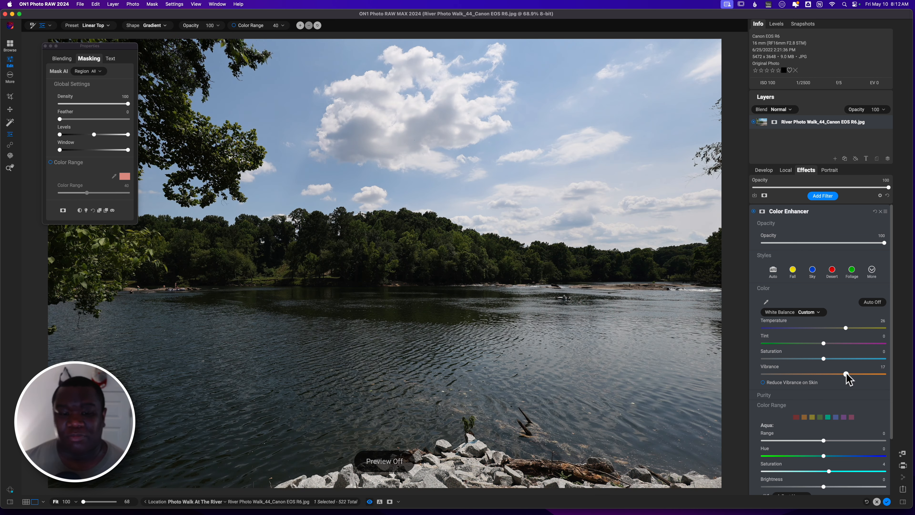
key("backslash")
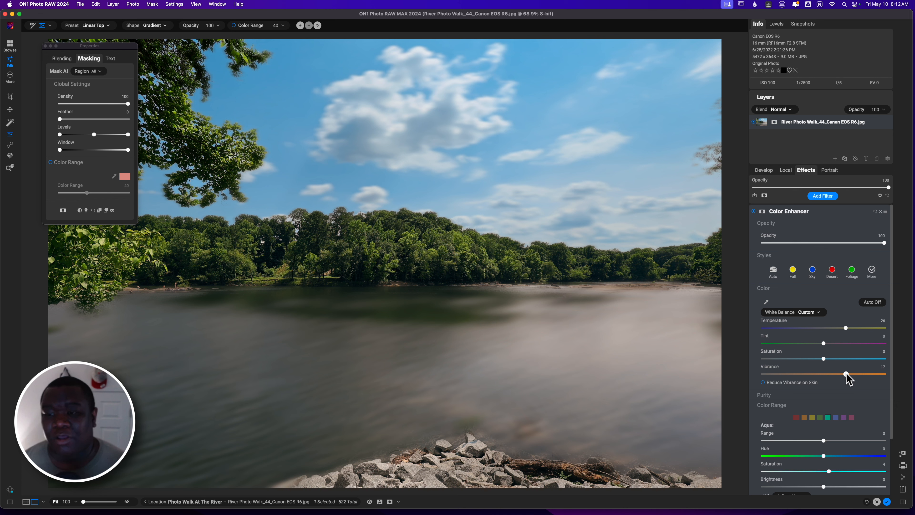
left_click(821, 213)
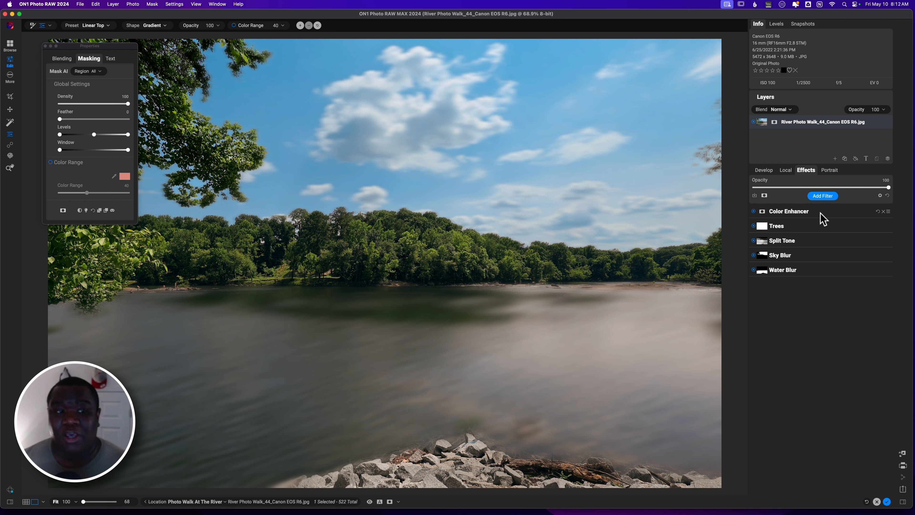
- Add a local adjustment with Exposure -1 and place a Vignette mask centred on the treeline in the middle of the photo
left_click(786, 171)
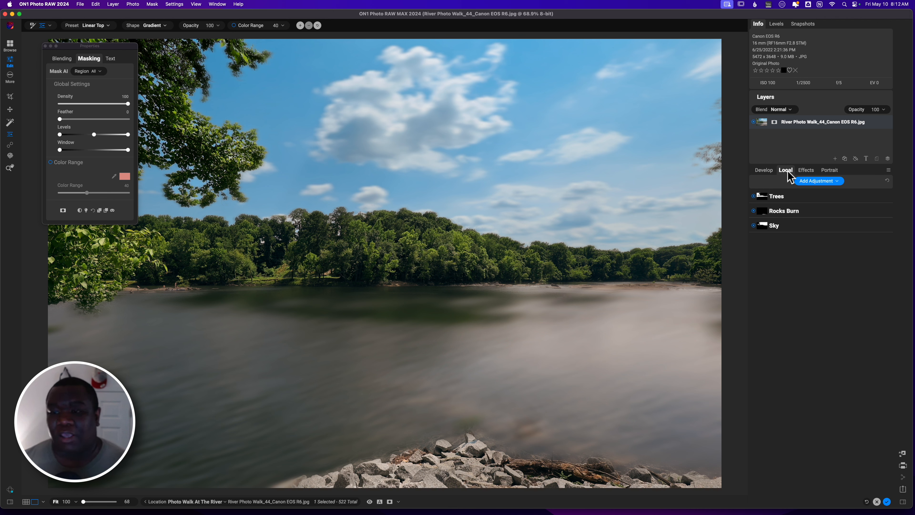
left_click(818, 181)
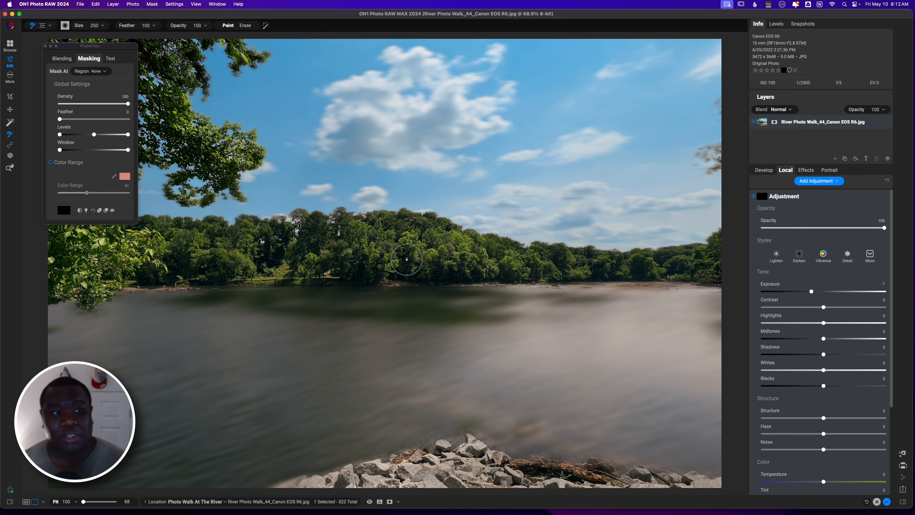
key("shift+b")
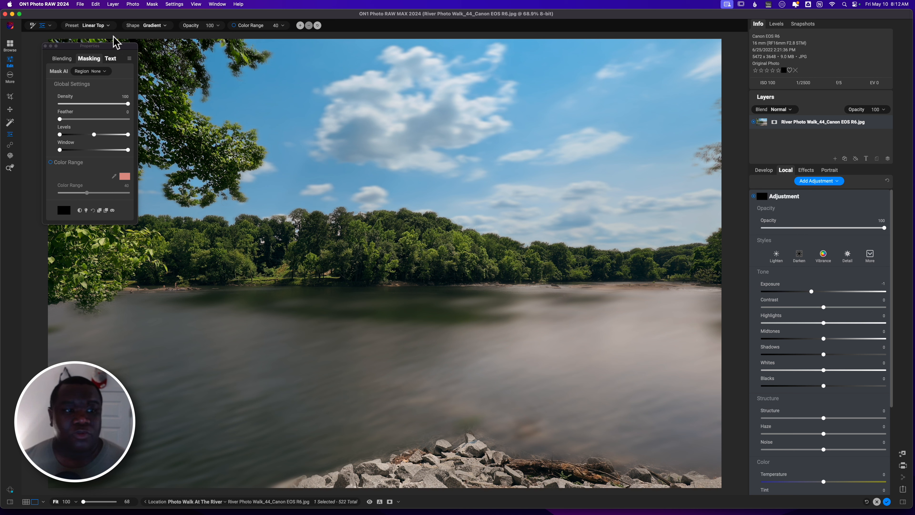
left_click(107, 26)
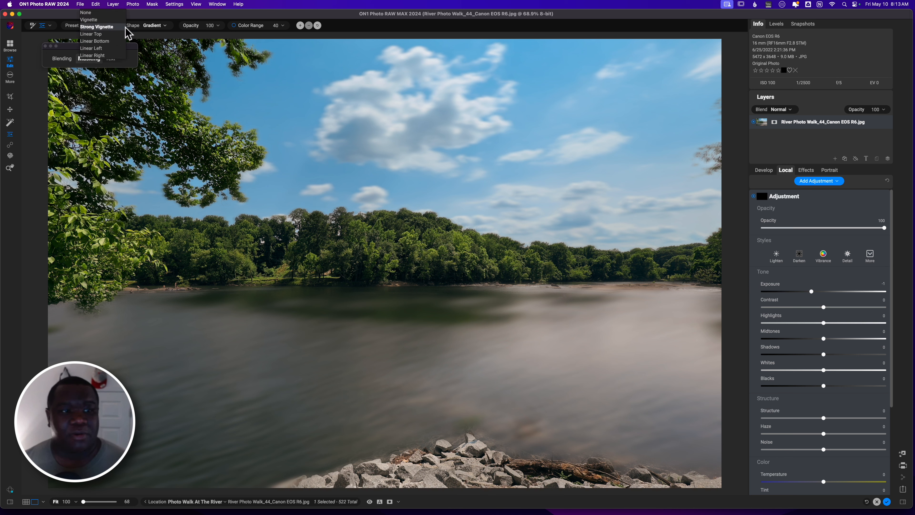
left_click(90, 20)
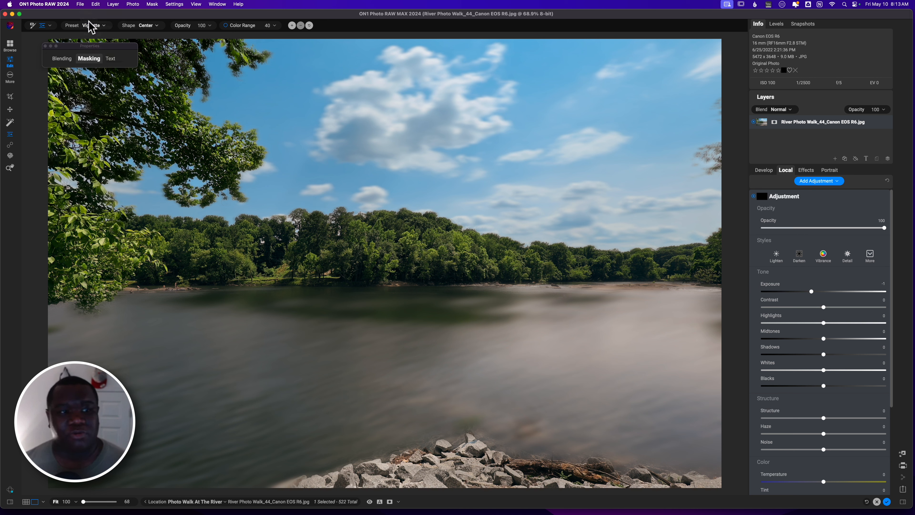
left_click(404, 261)
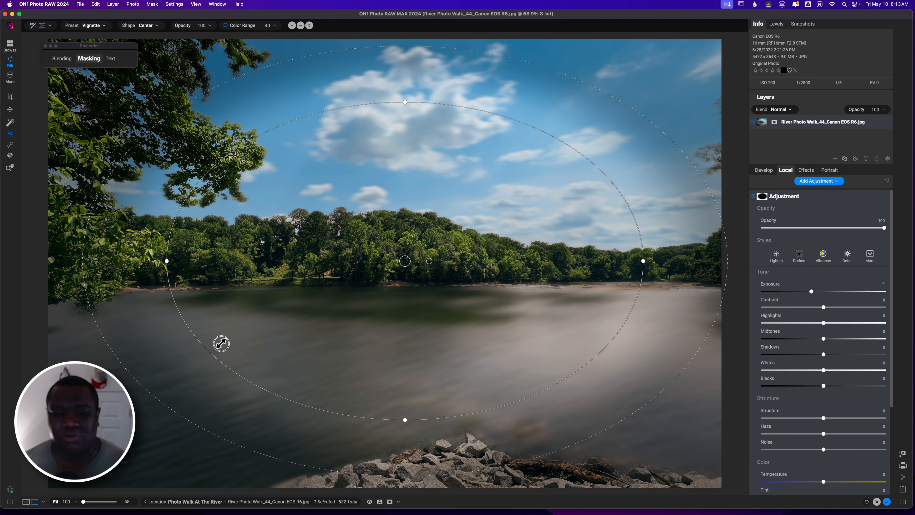
- Shrink the vignette mask's inner ellipse and widen its outer feather boundary beyond the photo's edges for a softer falloff
left_click_drag(221, 343, 251, 335)
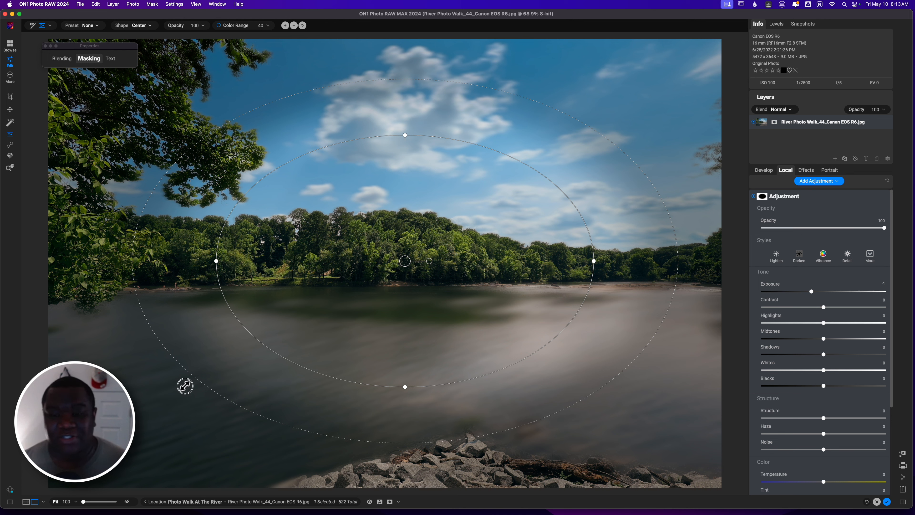
left_click_drag(148, 401, 105, 397)
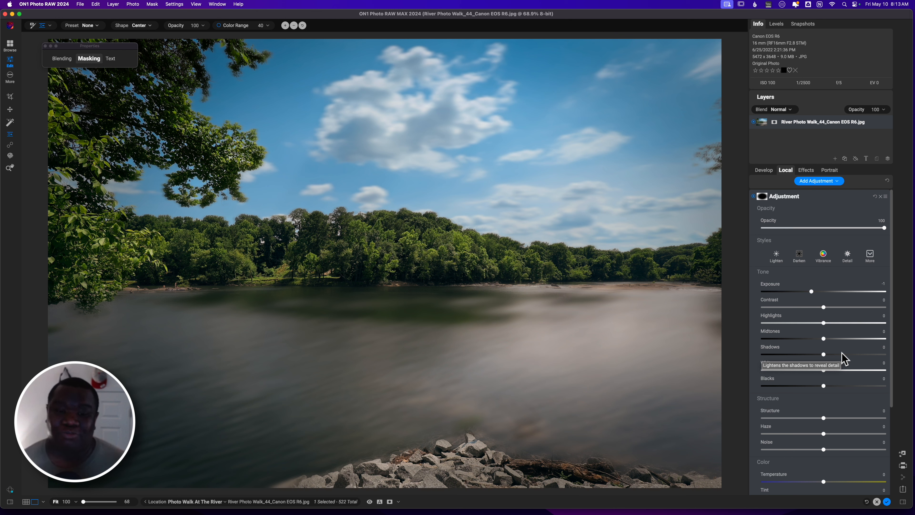
mouse_move(443, 269)
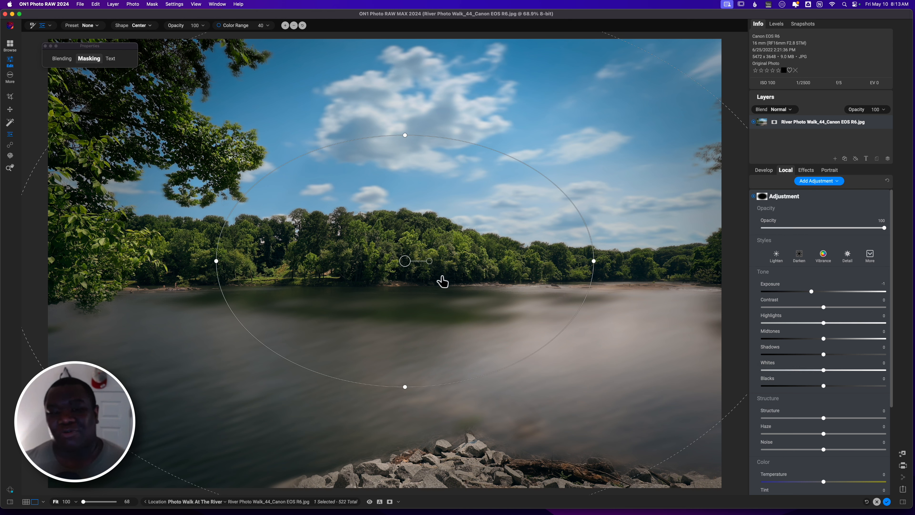
- Rename the vignette adjustment Dark V
double_click(784, 197)
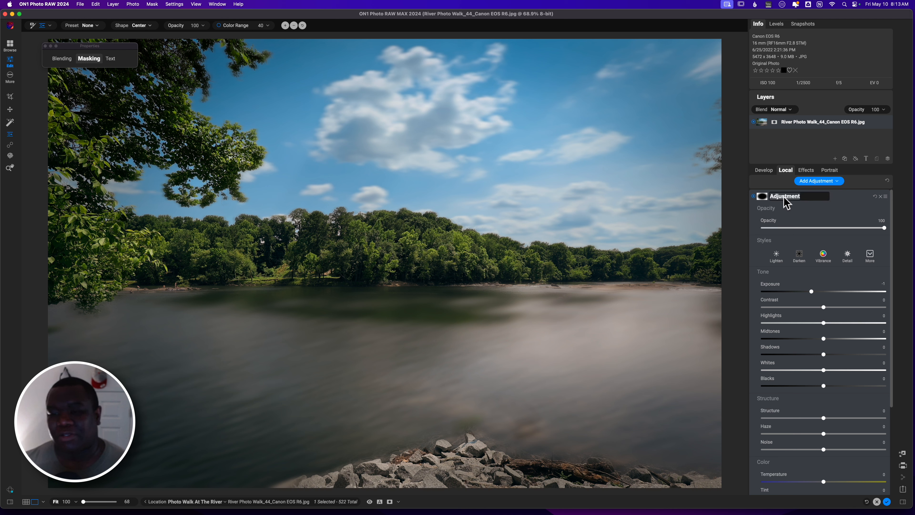
type("D")
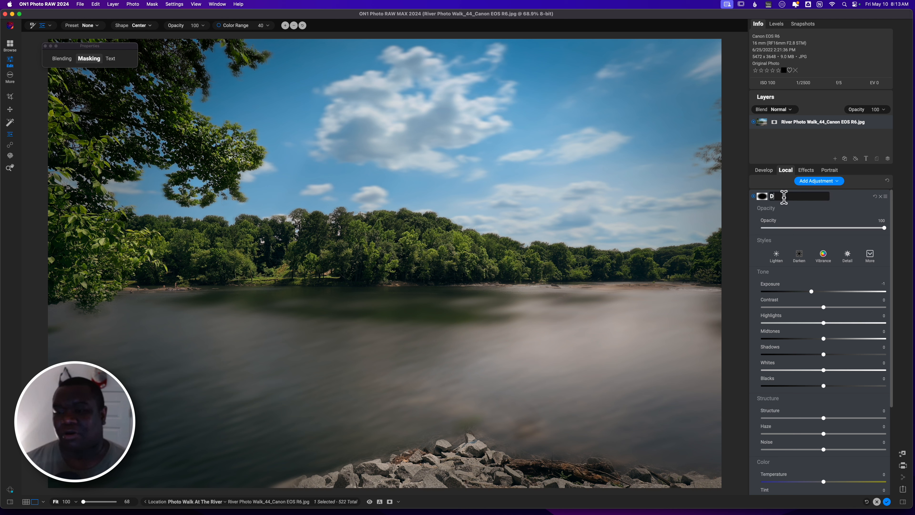
type("ark V")
key("Return")
- Copy the Dark V adjustment's mask and collapse the adjustment
key("b")
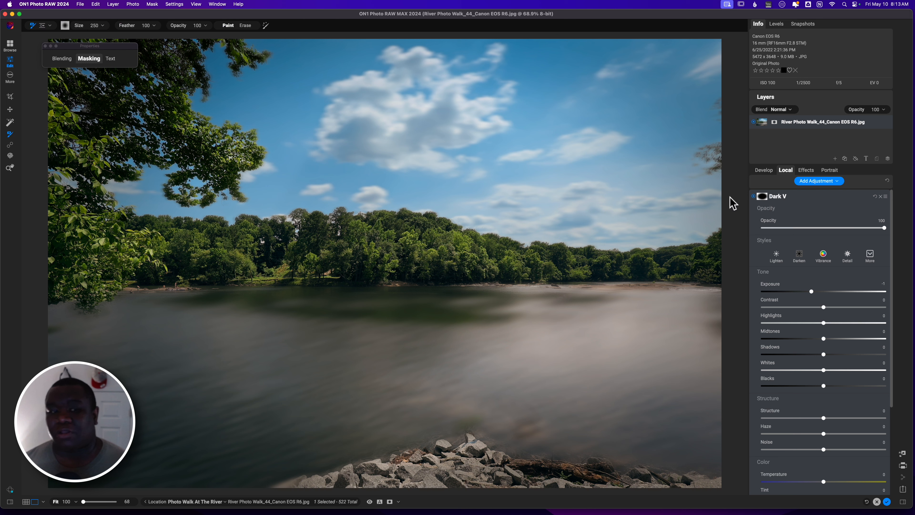
left_click(89, 58)
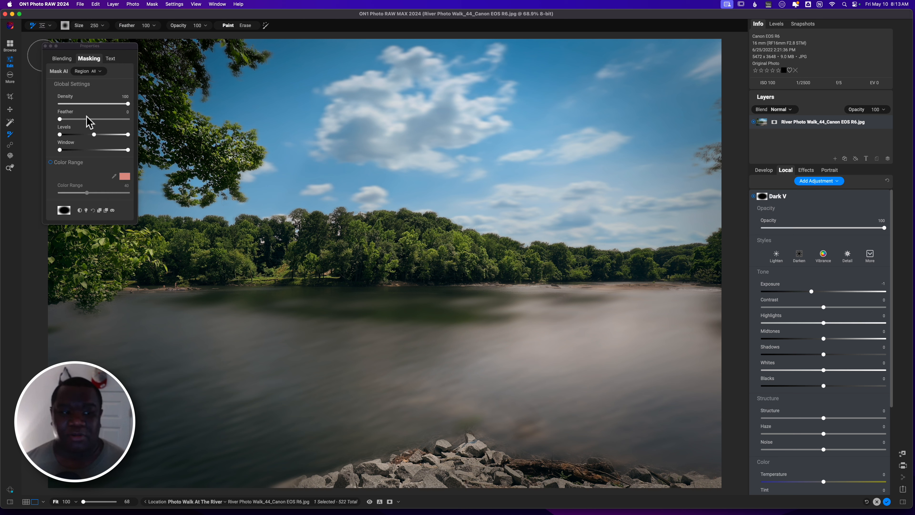
left_click(99, 210)
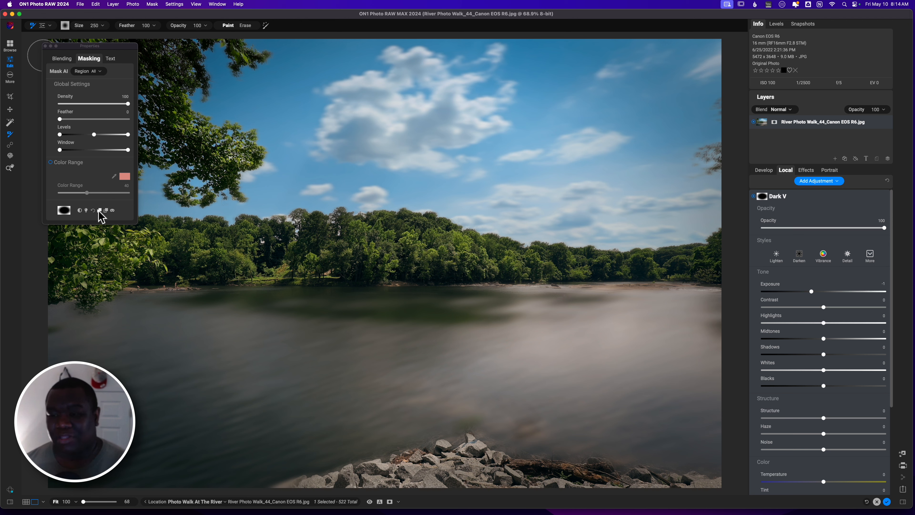
left_click(804, 195)
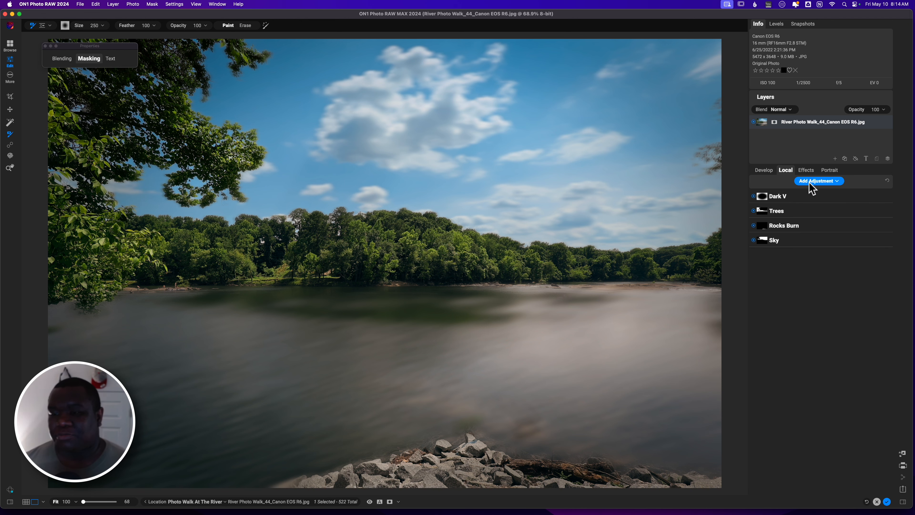
- Add a local adjustment with Exposure 0.5, paste the copied vignette mask onto it and invert the mask
left_click(813, 182)
left_click_drag(813, 292, 830, 291)
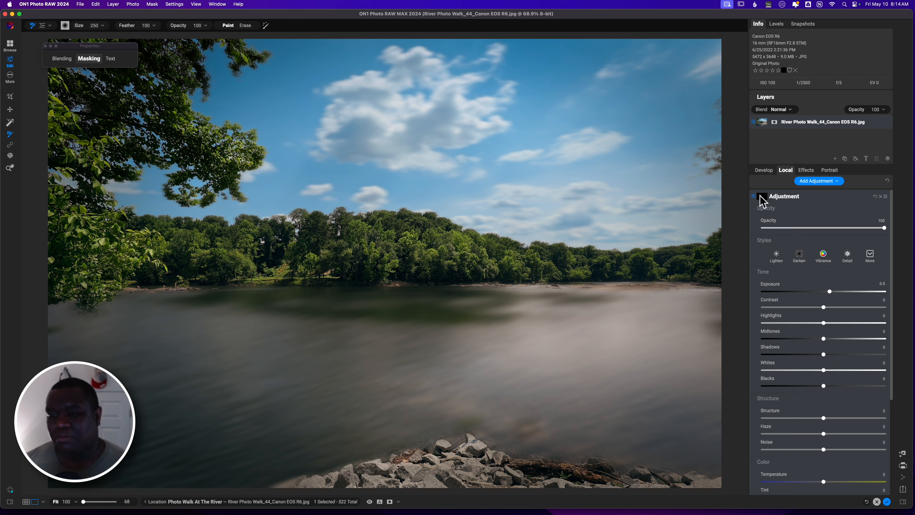
left_click(89, 58)
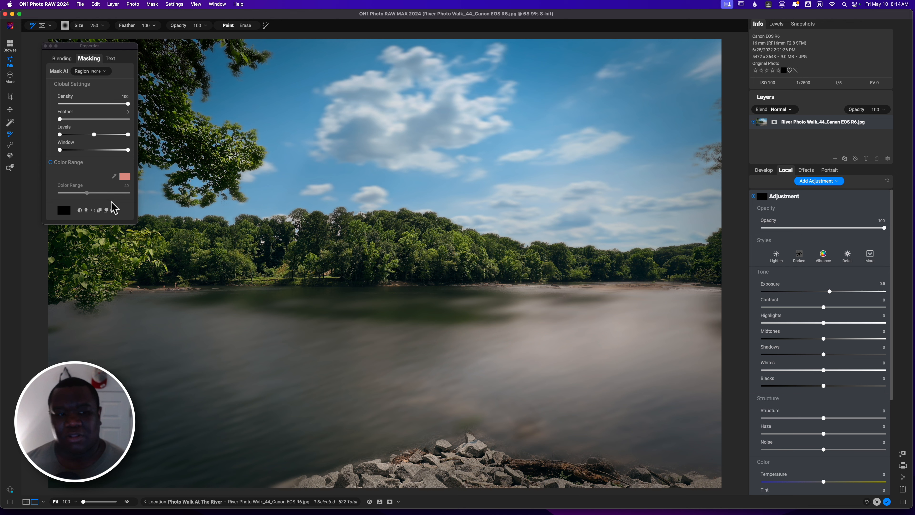
left_click(105, 211)
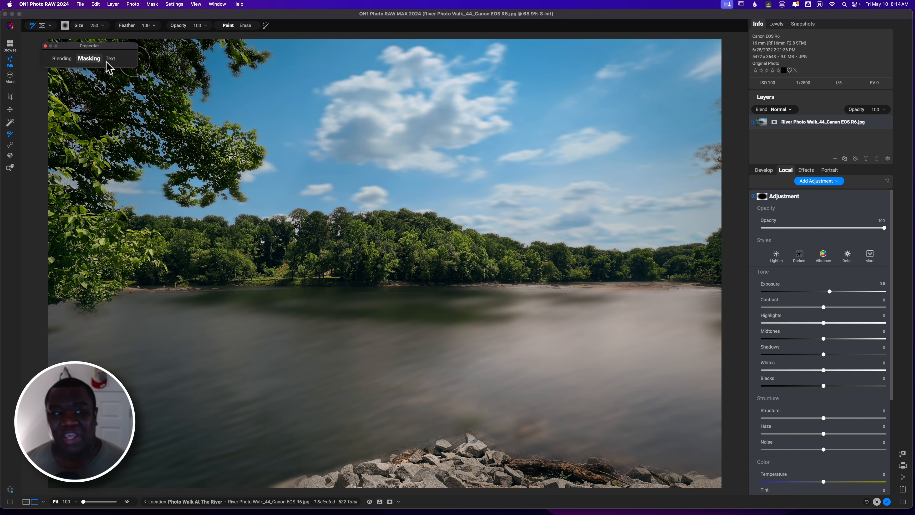
mouse_move(80, 64)
left_click(79, 211)
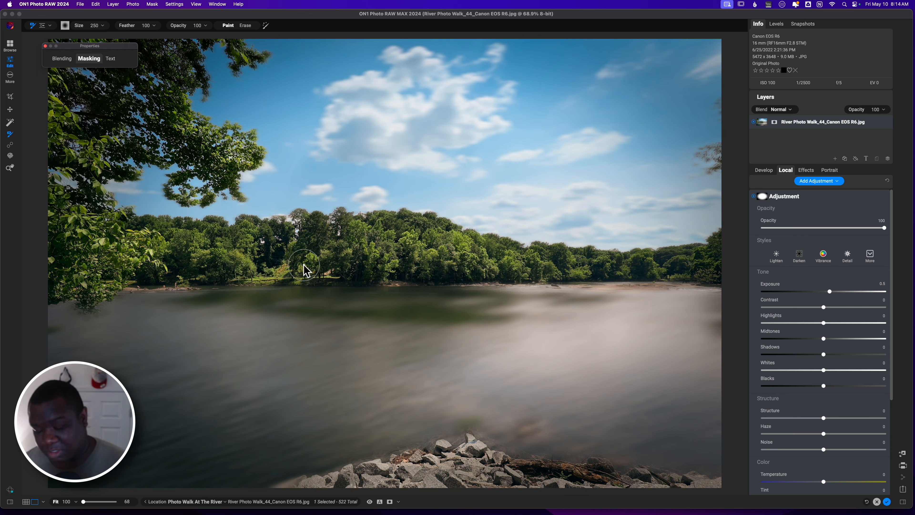
- Shrink the inner ellipse of the new adjustment's inverted mask to concentrate the brightening around the photo's centre
key("m")
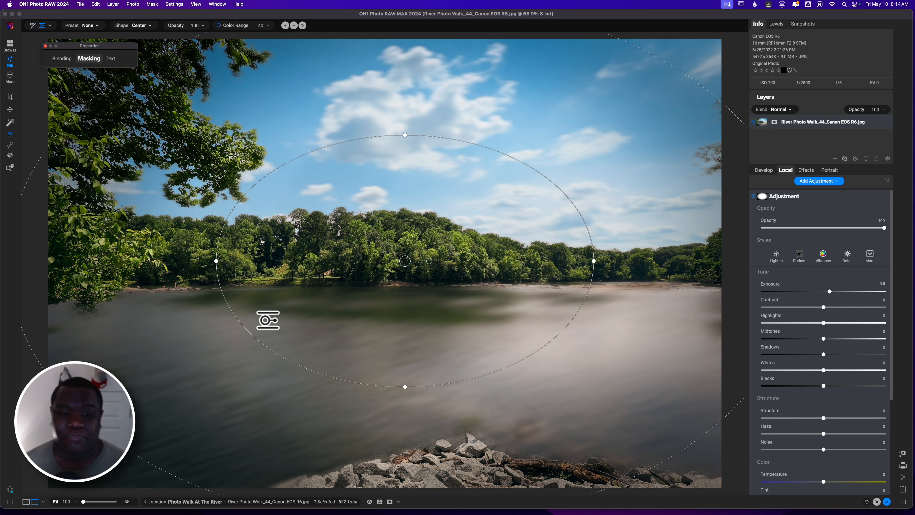
left_click(261, 339)
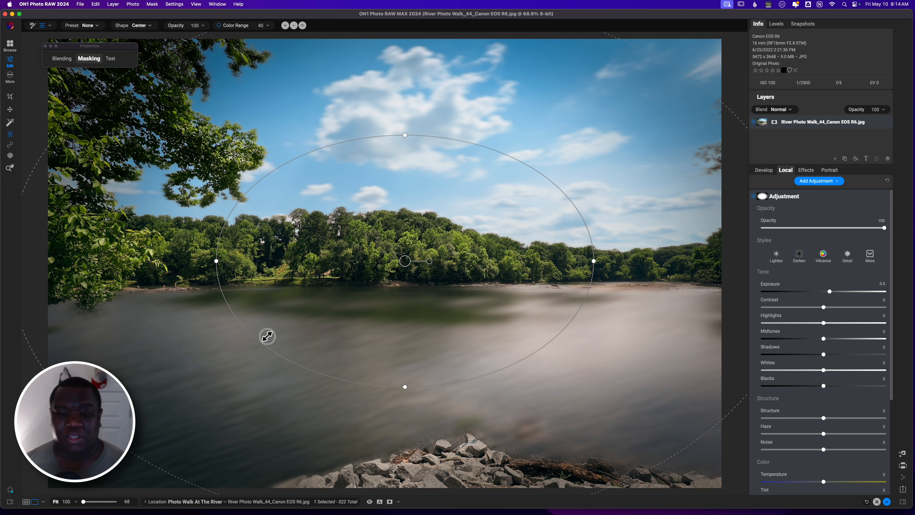
left_click_drag(268, 333, 345, 308)
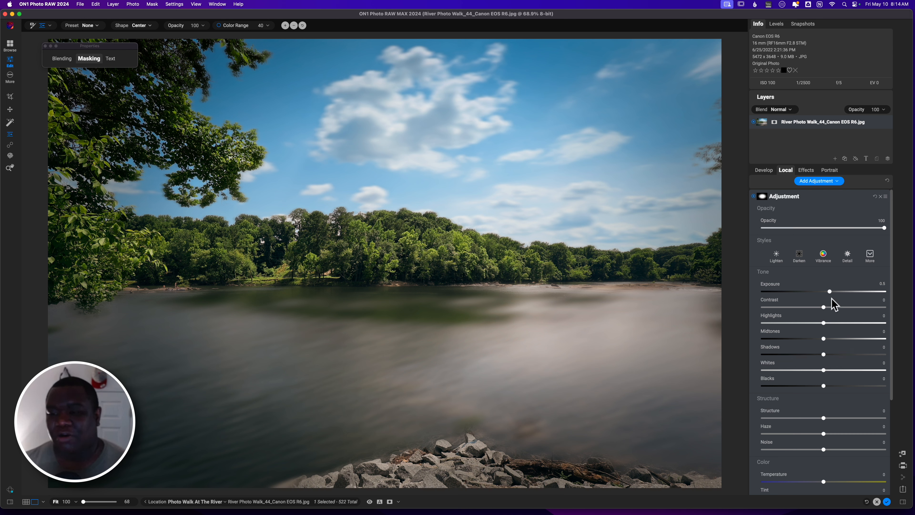
- Set the brightening adjustment's Exposure to 0.4, Saturation to 10, Vibrance to 8 and Temperature to 6
left_click_drag(829, 292, 829, 292)
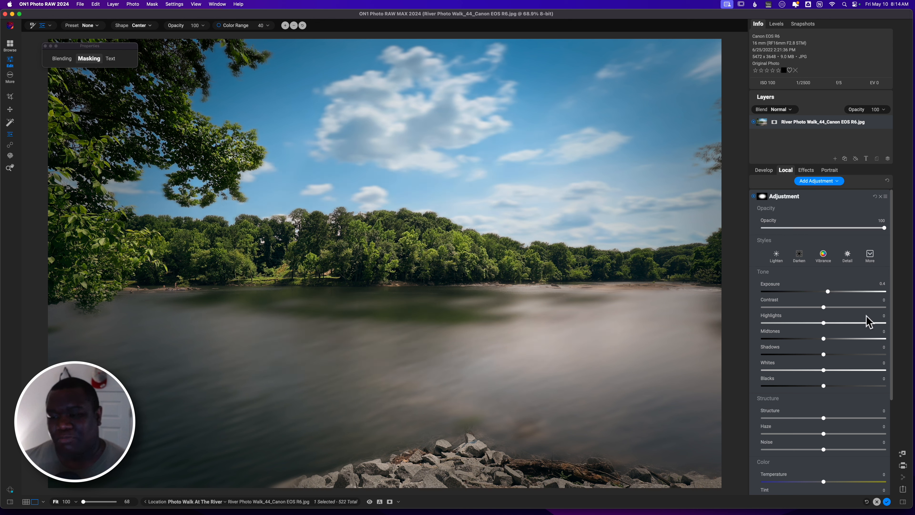
left_click_drag(891, 318, 905, 411)
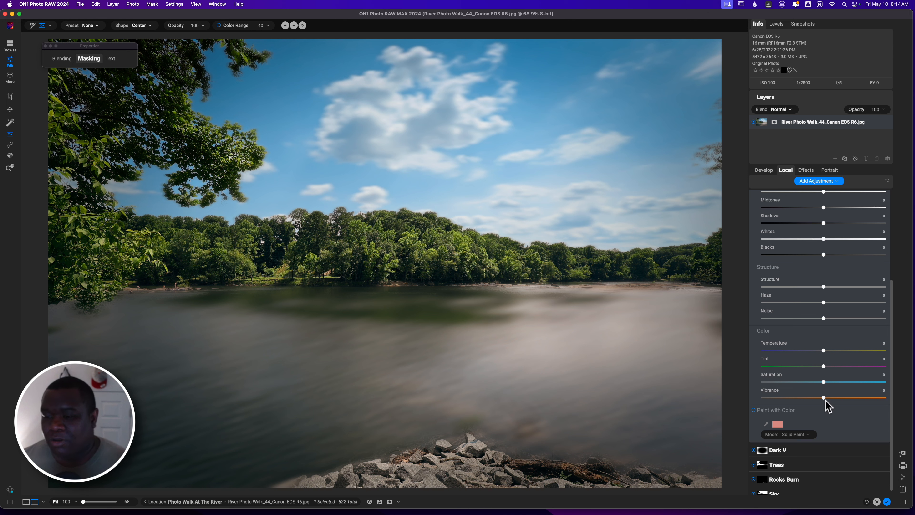
left_click_drag(826, 381, 827, 398)
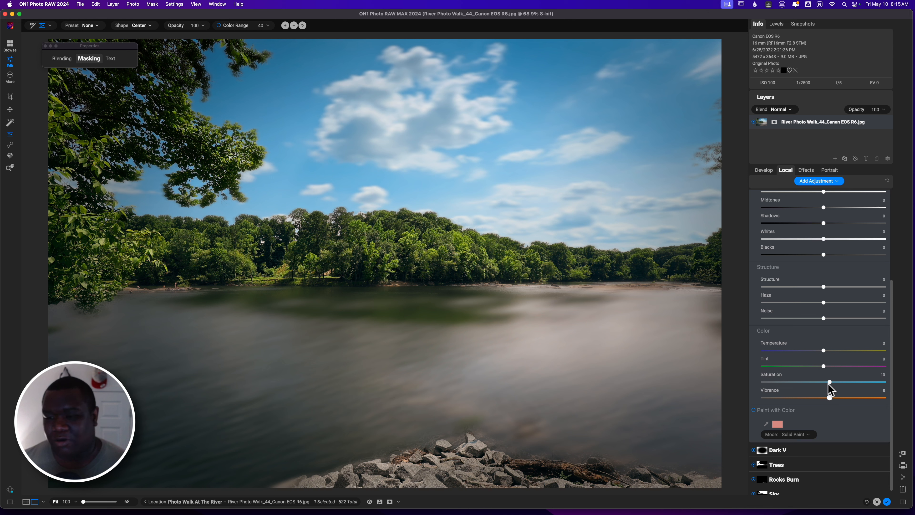
left_click_drag(824, 351, 827, 351)
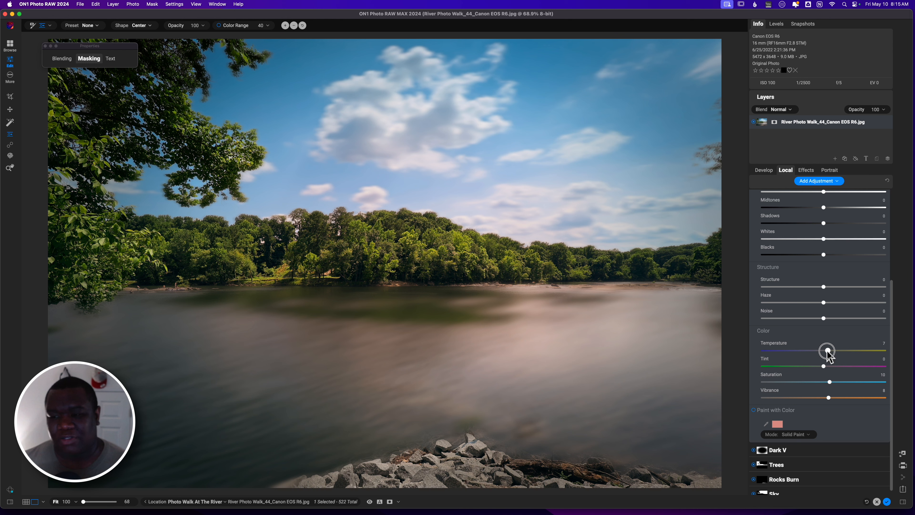
left_click_drag(827, 351, 826, 351)
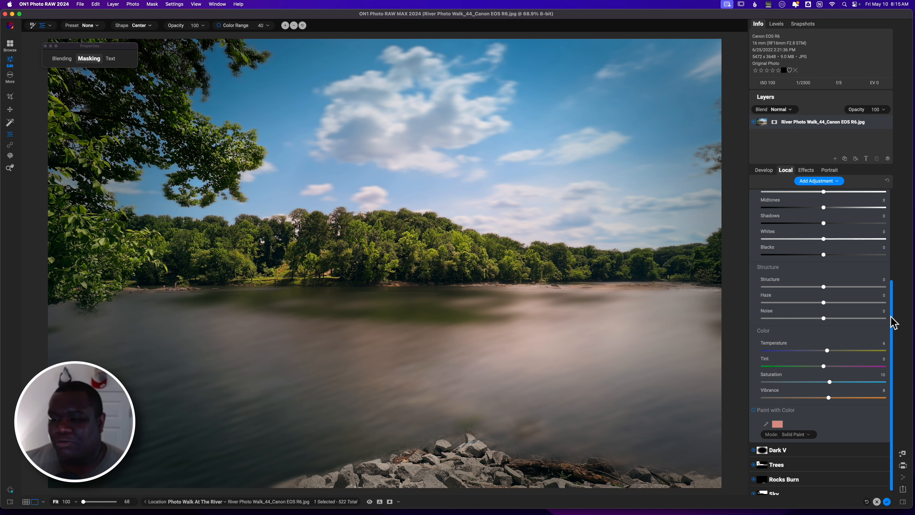
- Reduce the brightening adjustment's Opacity to 57
left_click_drag(893, 323, 899, 200)
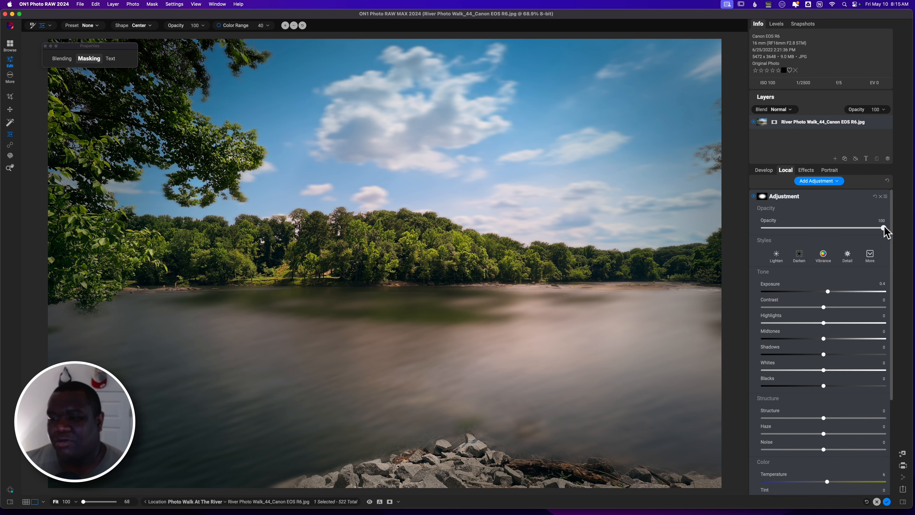
left_click_drag(882, 227, 832, 231)
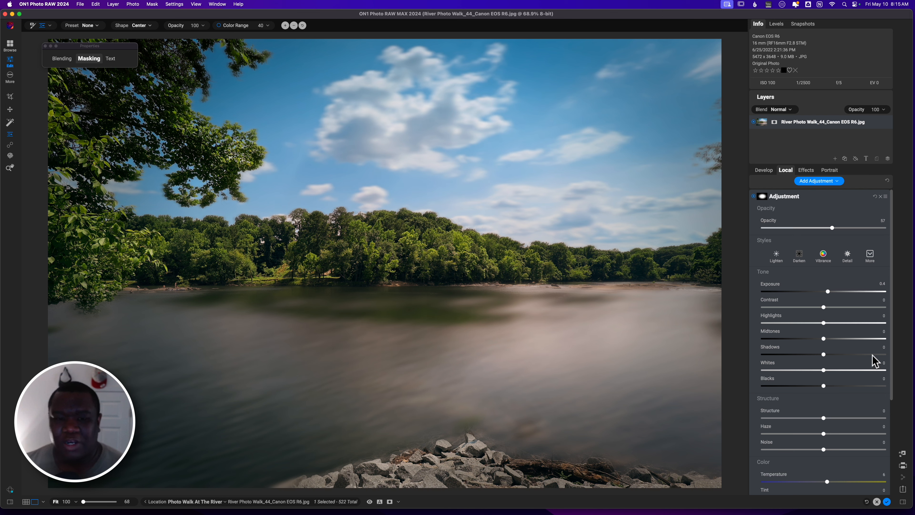
- Reduce the brightening adjustment's Opacity to 26 and compare the photo with the adjustment off and on
mouse_move(575, 377)
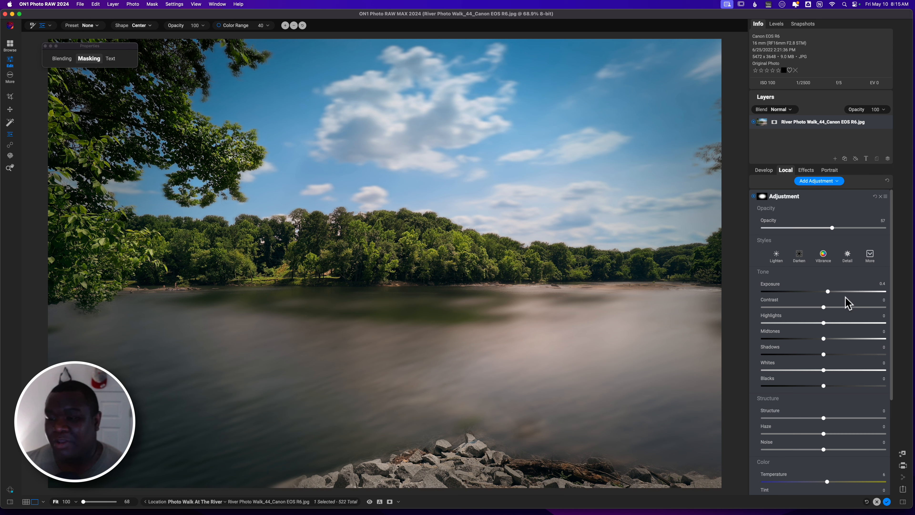
left_click_drag(833, 229, 795, 231)
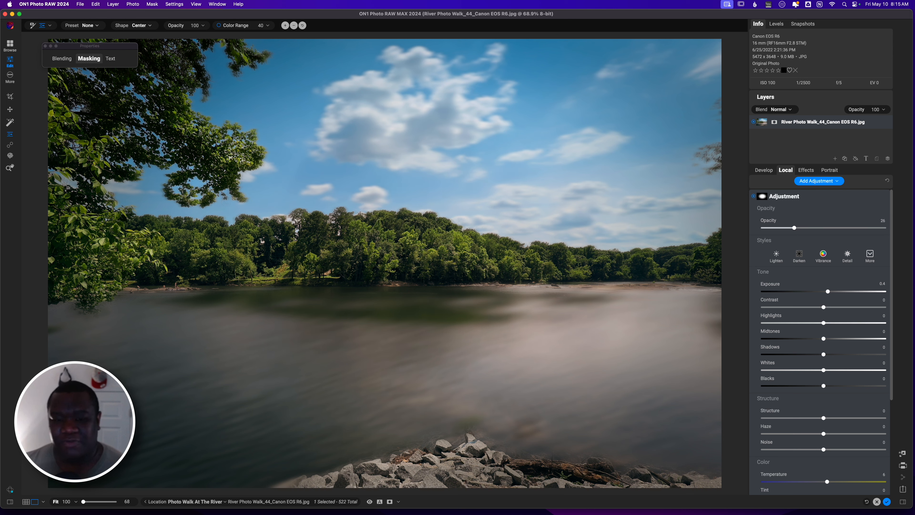
left_click(752, 197)
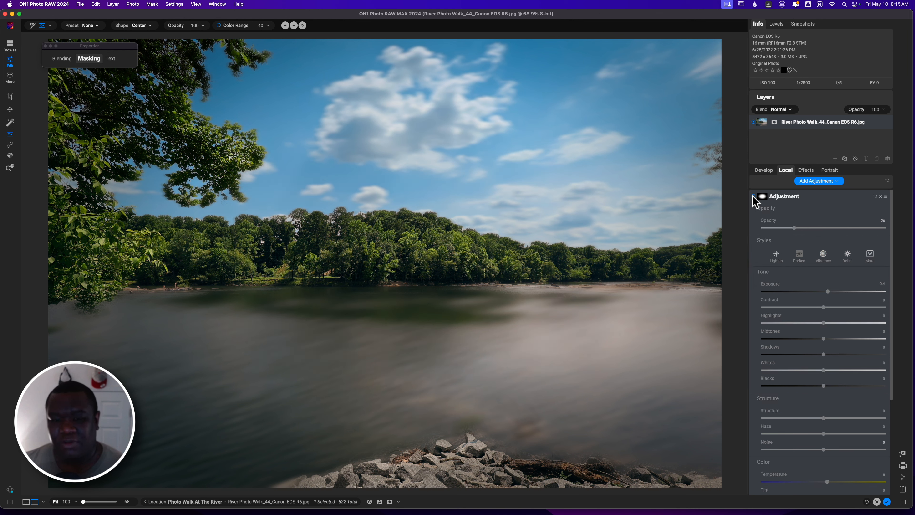
left_click(753, 197)
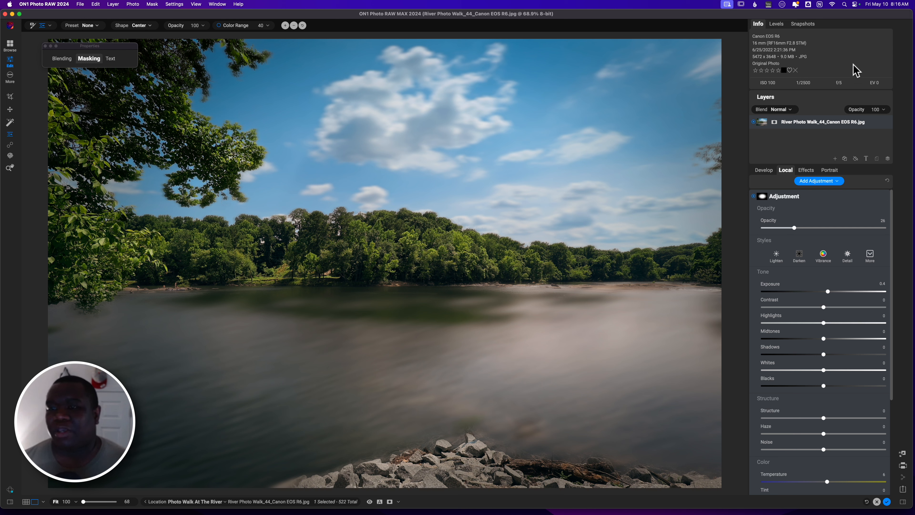
- Save the current edit as a new snapshot named Second Edit
left_click(809, 26)
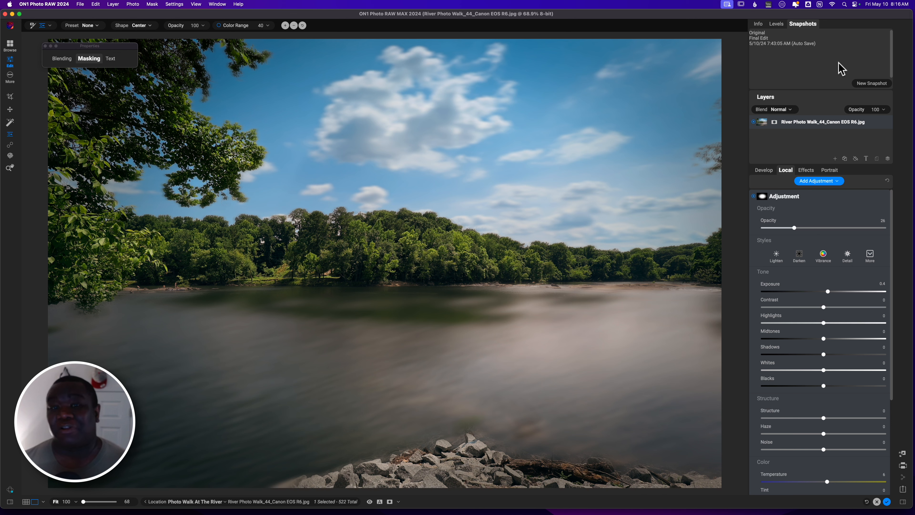
left_click(867, 87)
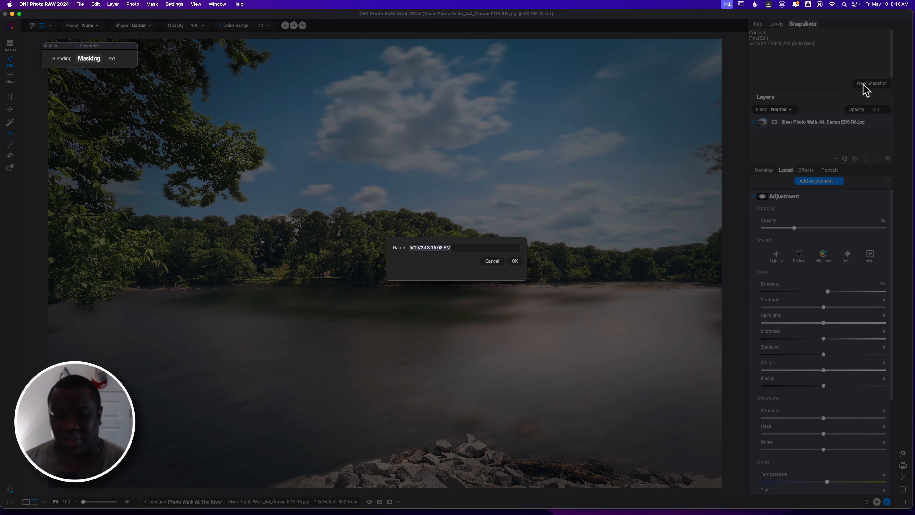
type("Second Edit")
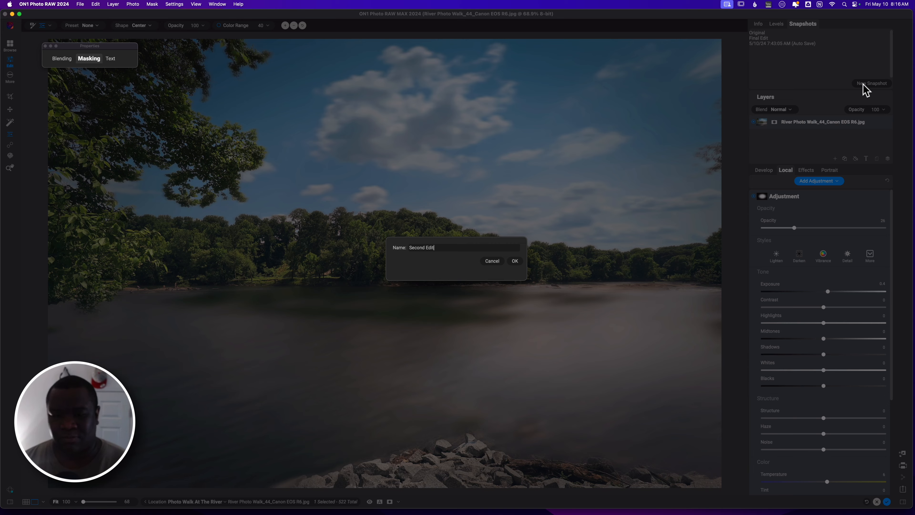
key("Return")
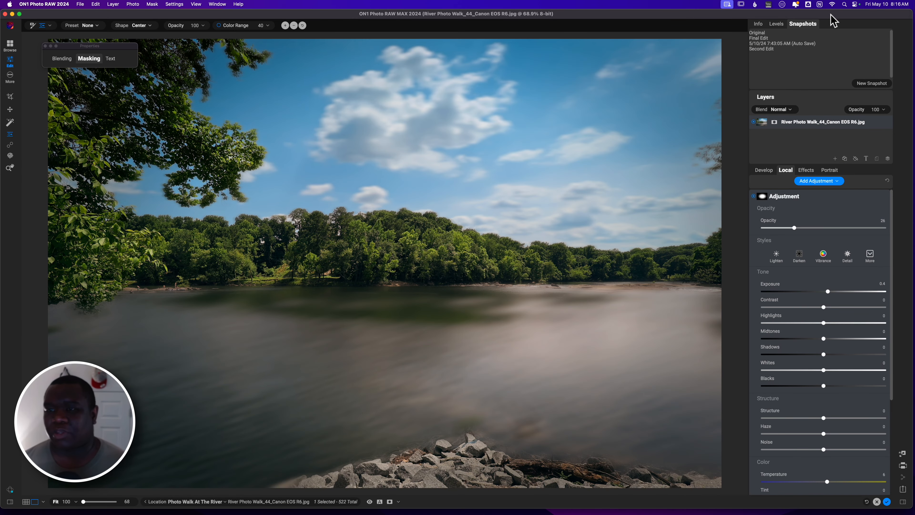
- Compare the photo's Final Edit and Second Edit snapshots by switching between them
left_click(763, 38)
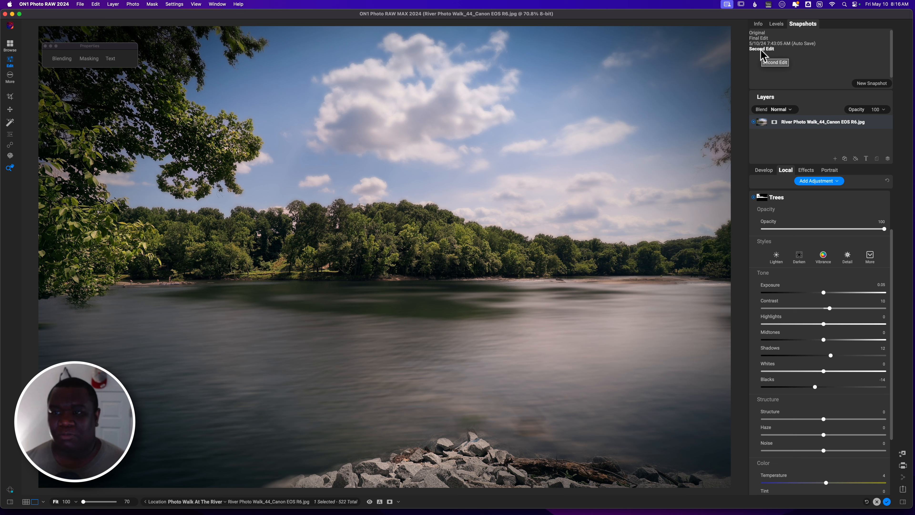
left_click(760, 49)
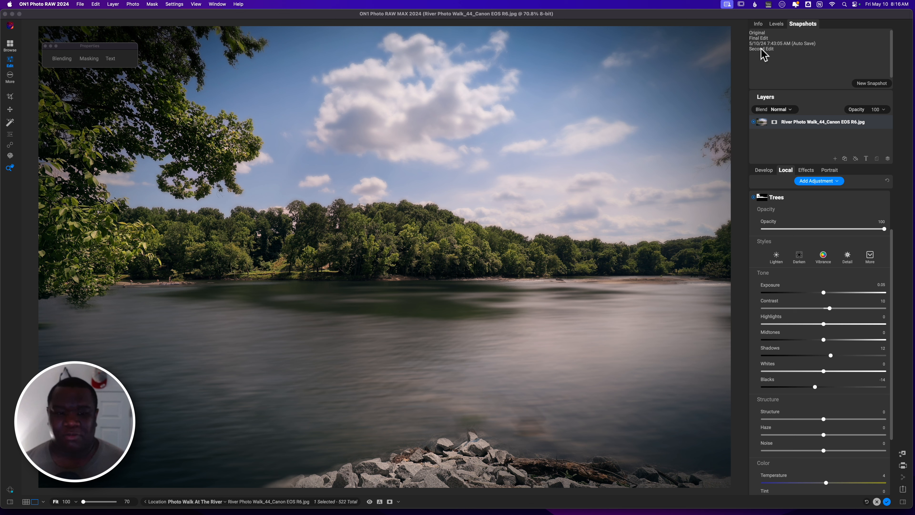
left_click(761, 49)
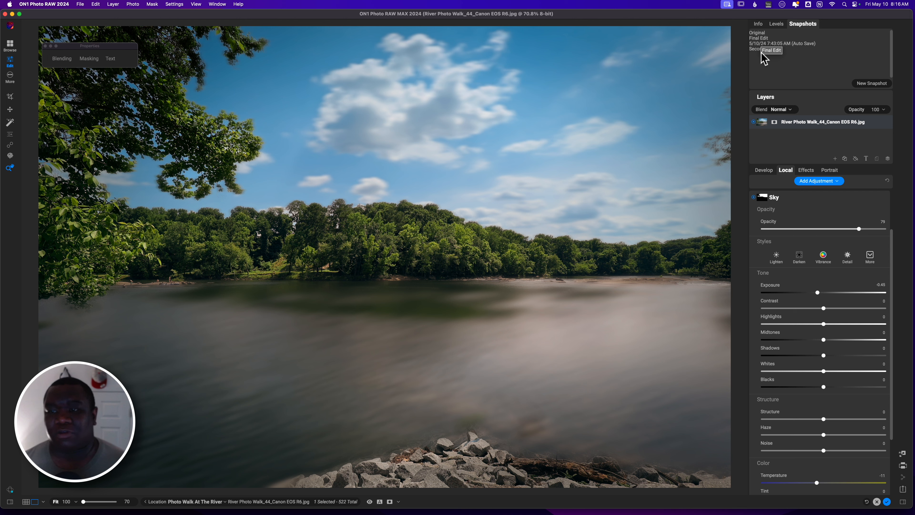
left_click(759, 39)
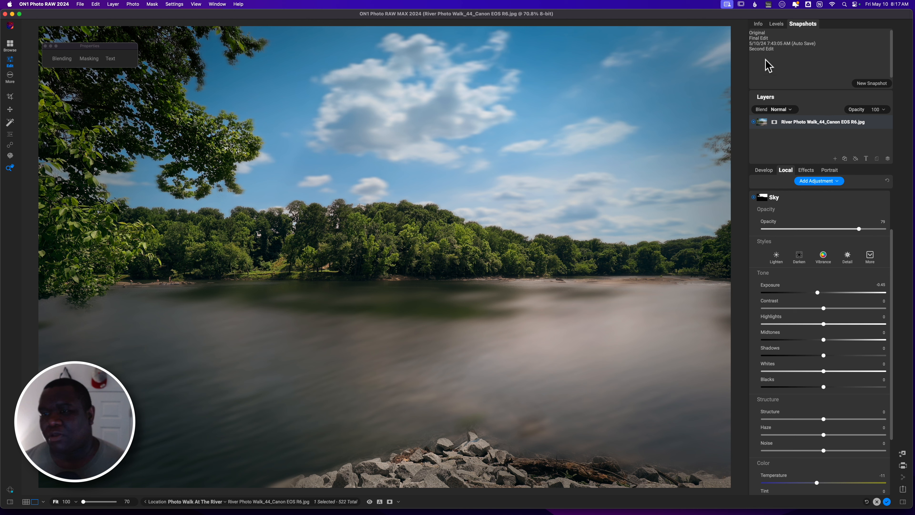
- Duplicate the photo layer, hide the copy and restore the Final Edit snapshot on the original layer
left_click(844, 159)
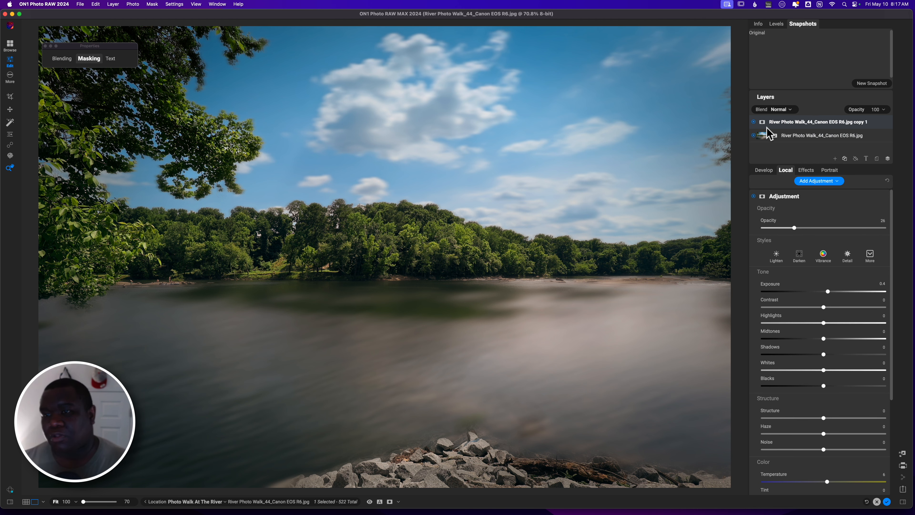
left_click(754, 122)
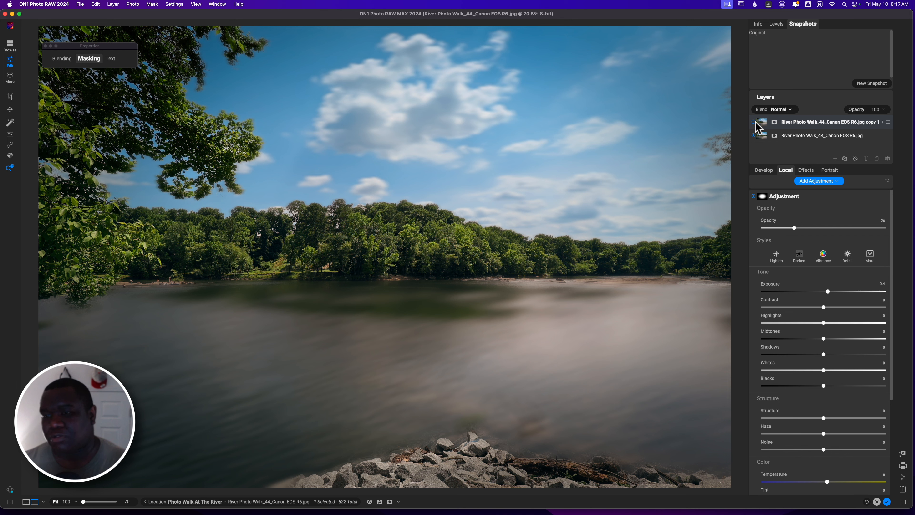
left_click(802, 135)
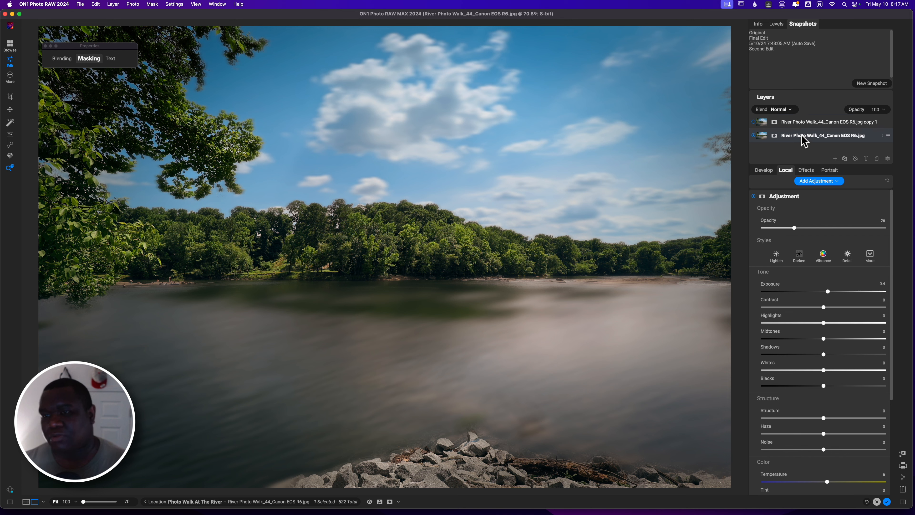
left_click(763, 39)
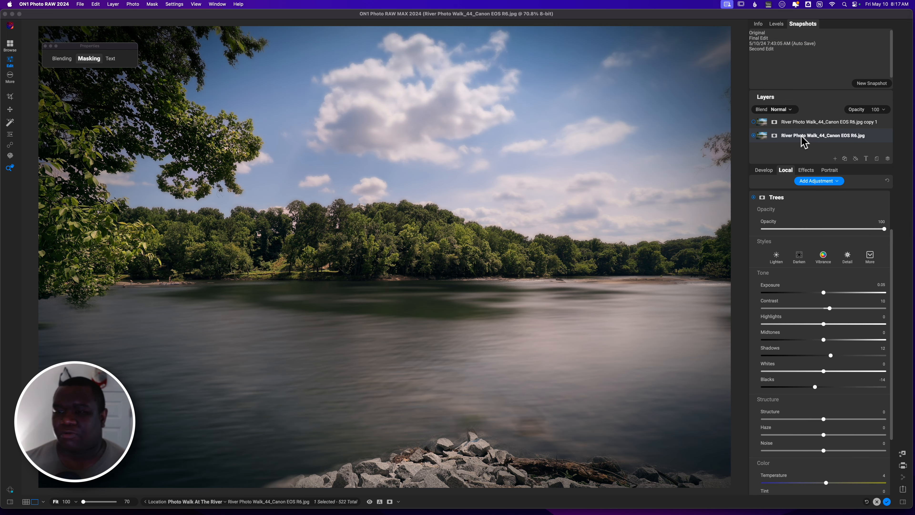
- Rename the original photo layer Final Edit and the duplicate layer above it Second Edit
double_click(801, 136)
type("Final Edit")
key("Return")
double_click(801, 123)
type("Second Edit")
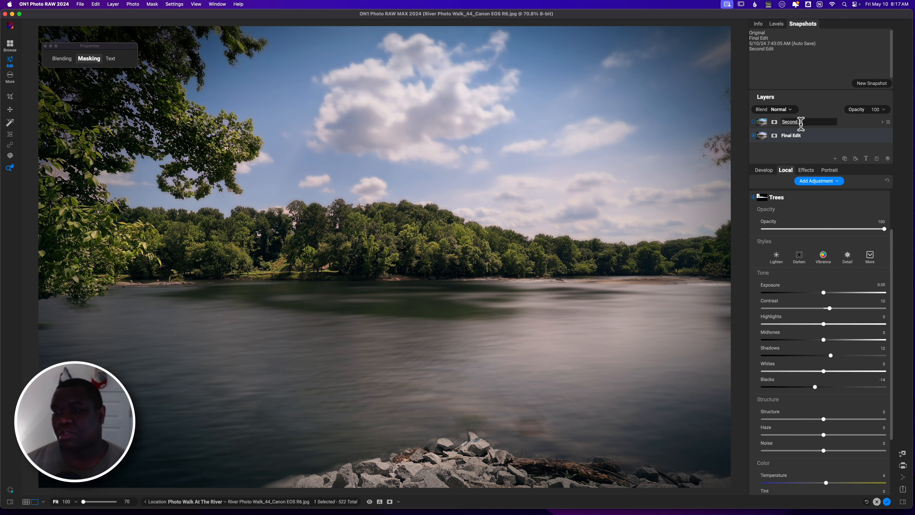
key("Return")
- Compare the two edits by repeatedly showing and hiding the Second Edit layer, leaving it shown
left_click(753, 122)
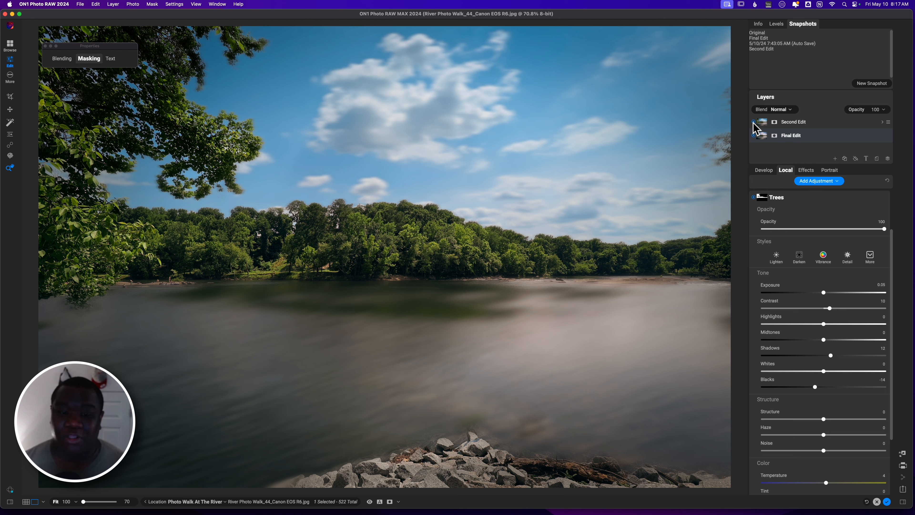
left_click(753, 122)
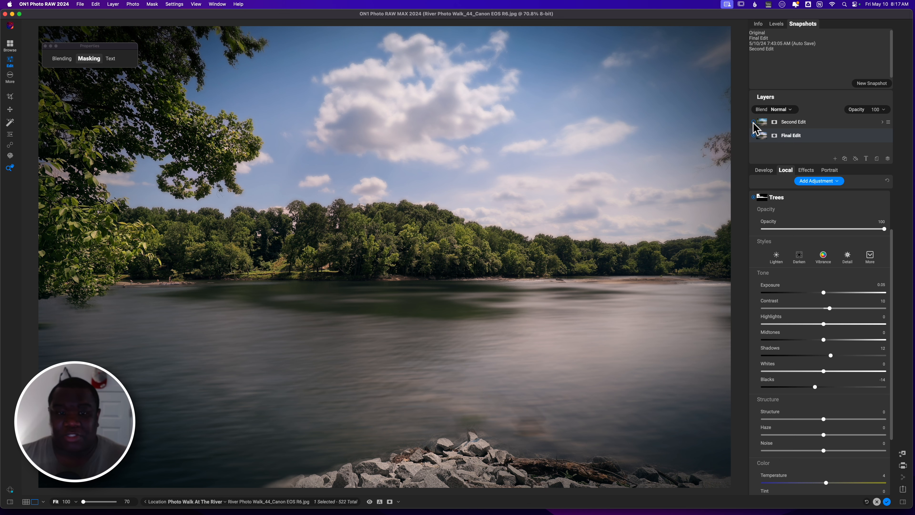
left_click(753, 122)
left_click(753, 122)
left_click(753, 123)
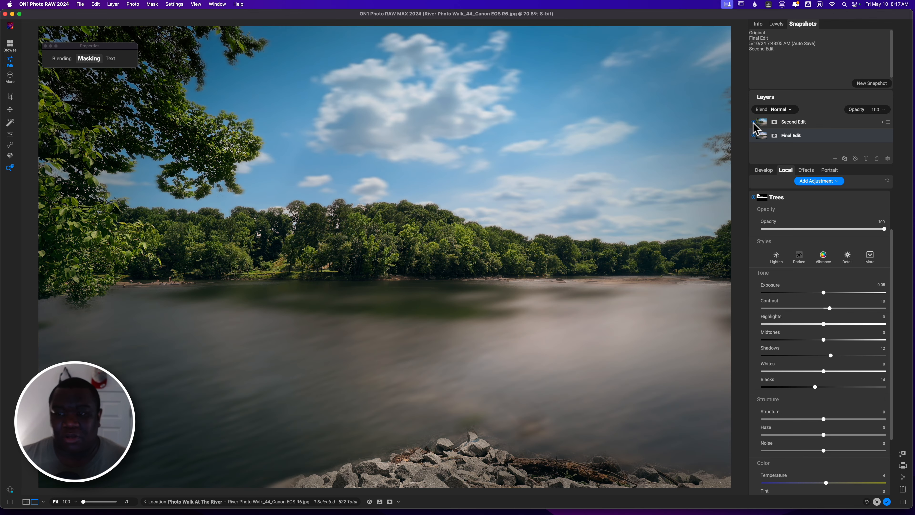
left_click(753, 123)
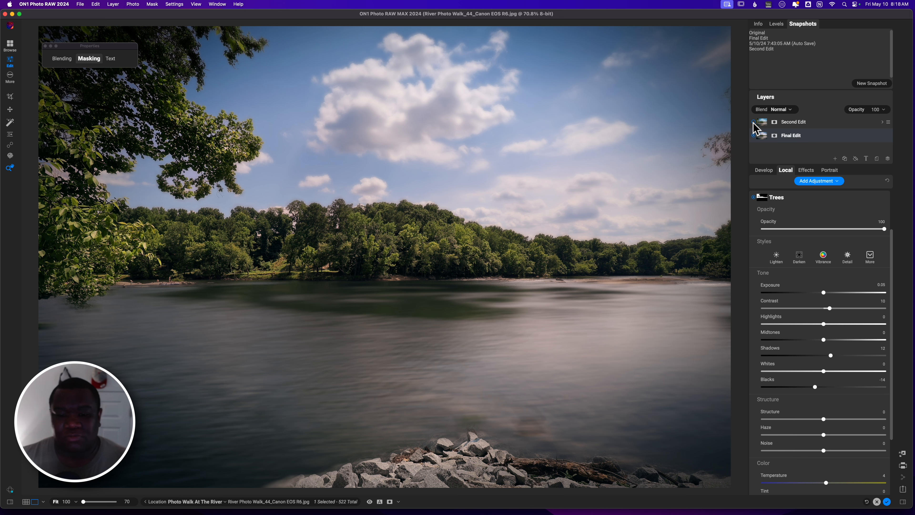
left_click(753, 122)
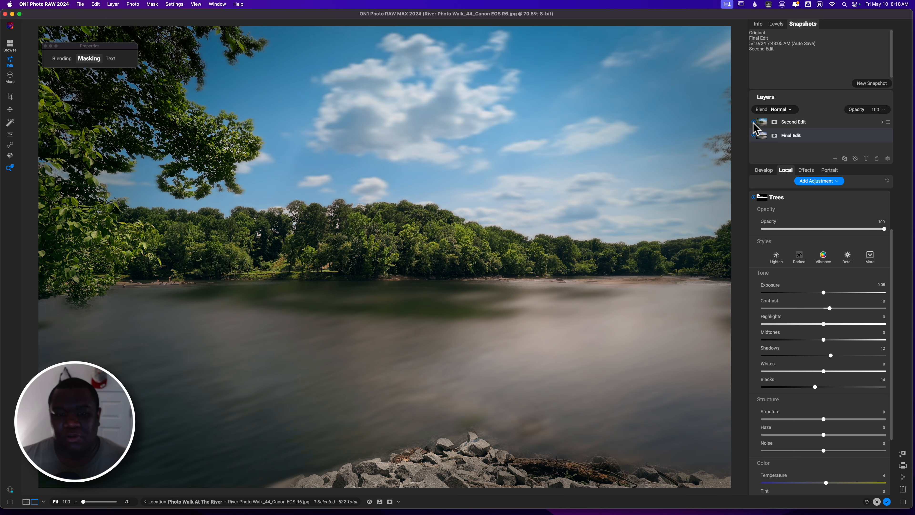
left_click(753, 122)
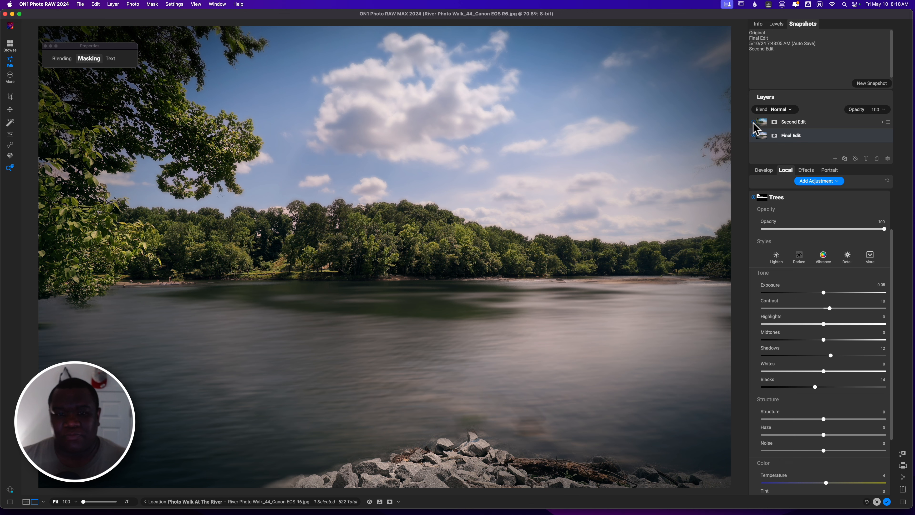
left_click(753, 122)
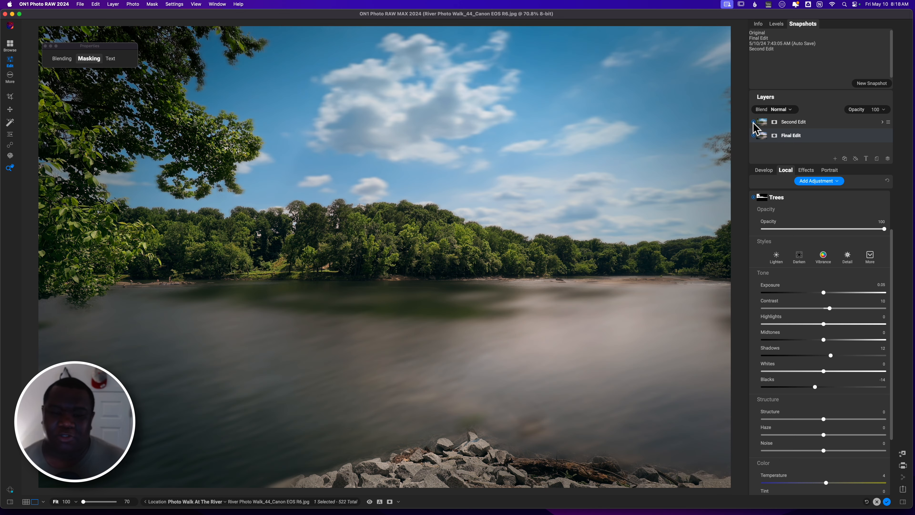